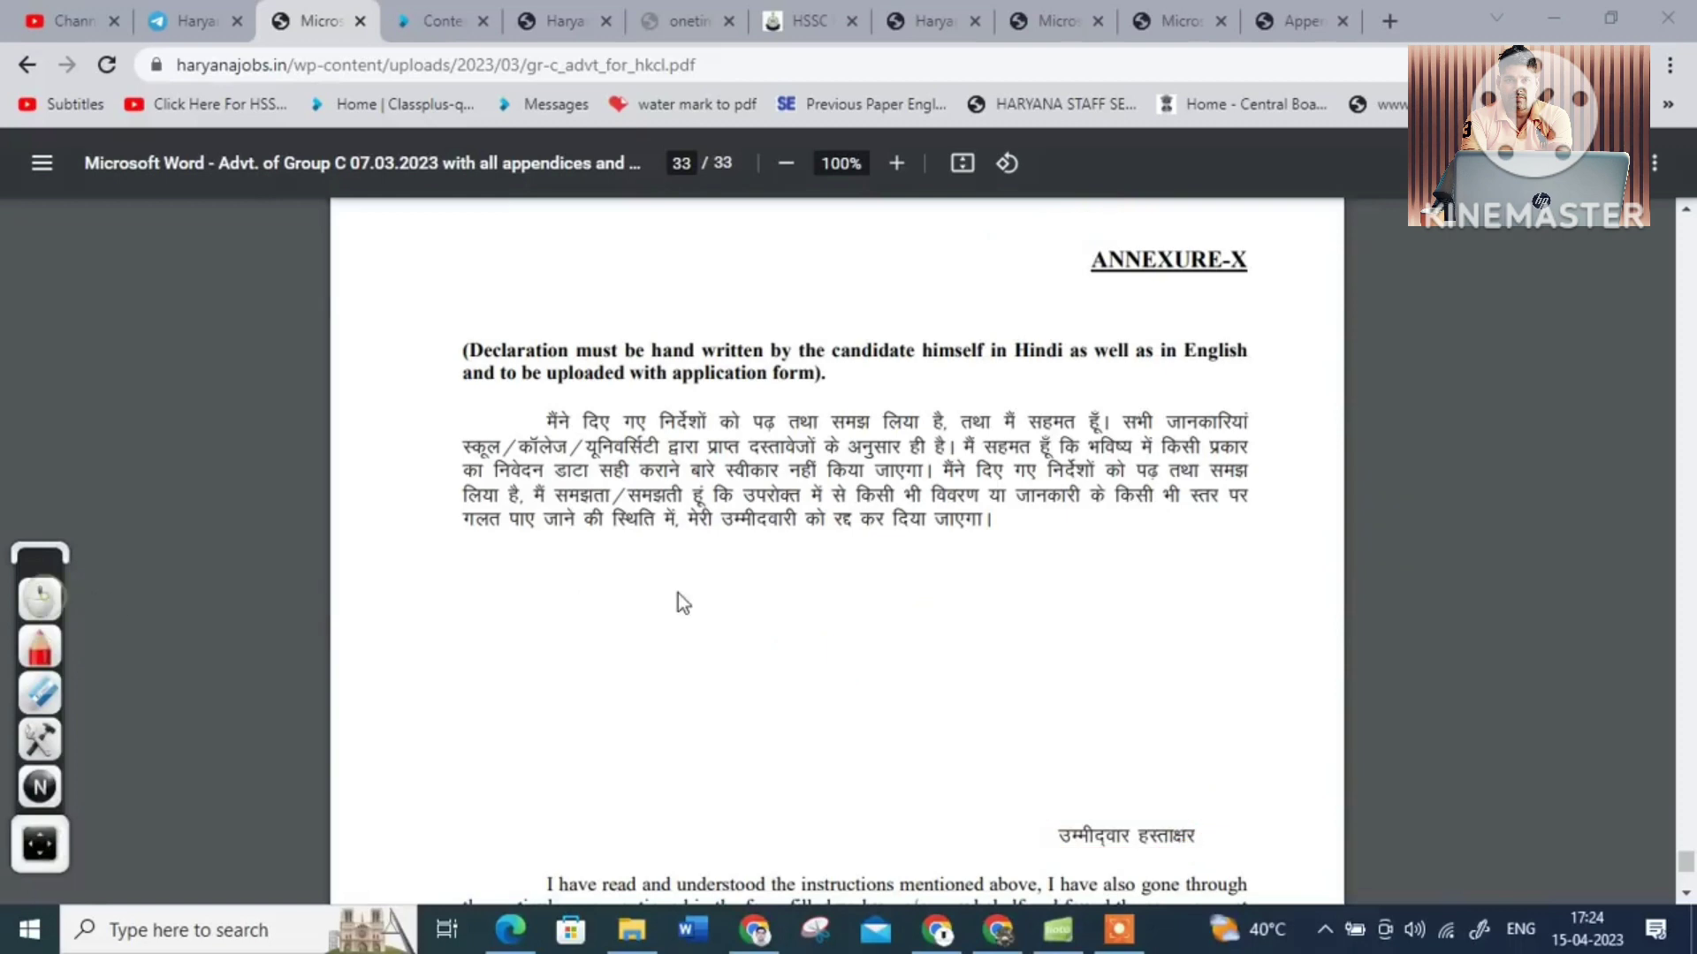
- Draw a red tick and a box around Candidate Signature below the English declaration in Annexure-X
scroll(712, 636, down, 7)
click(40, 647)
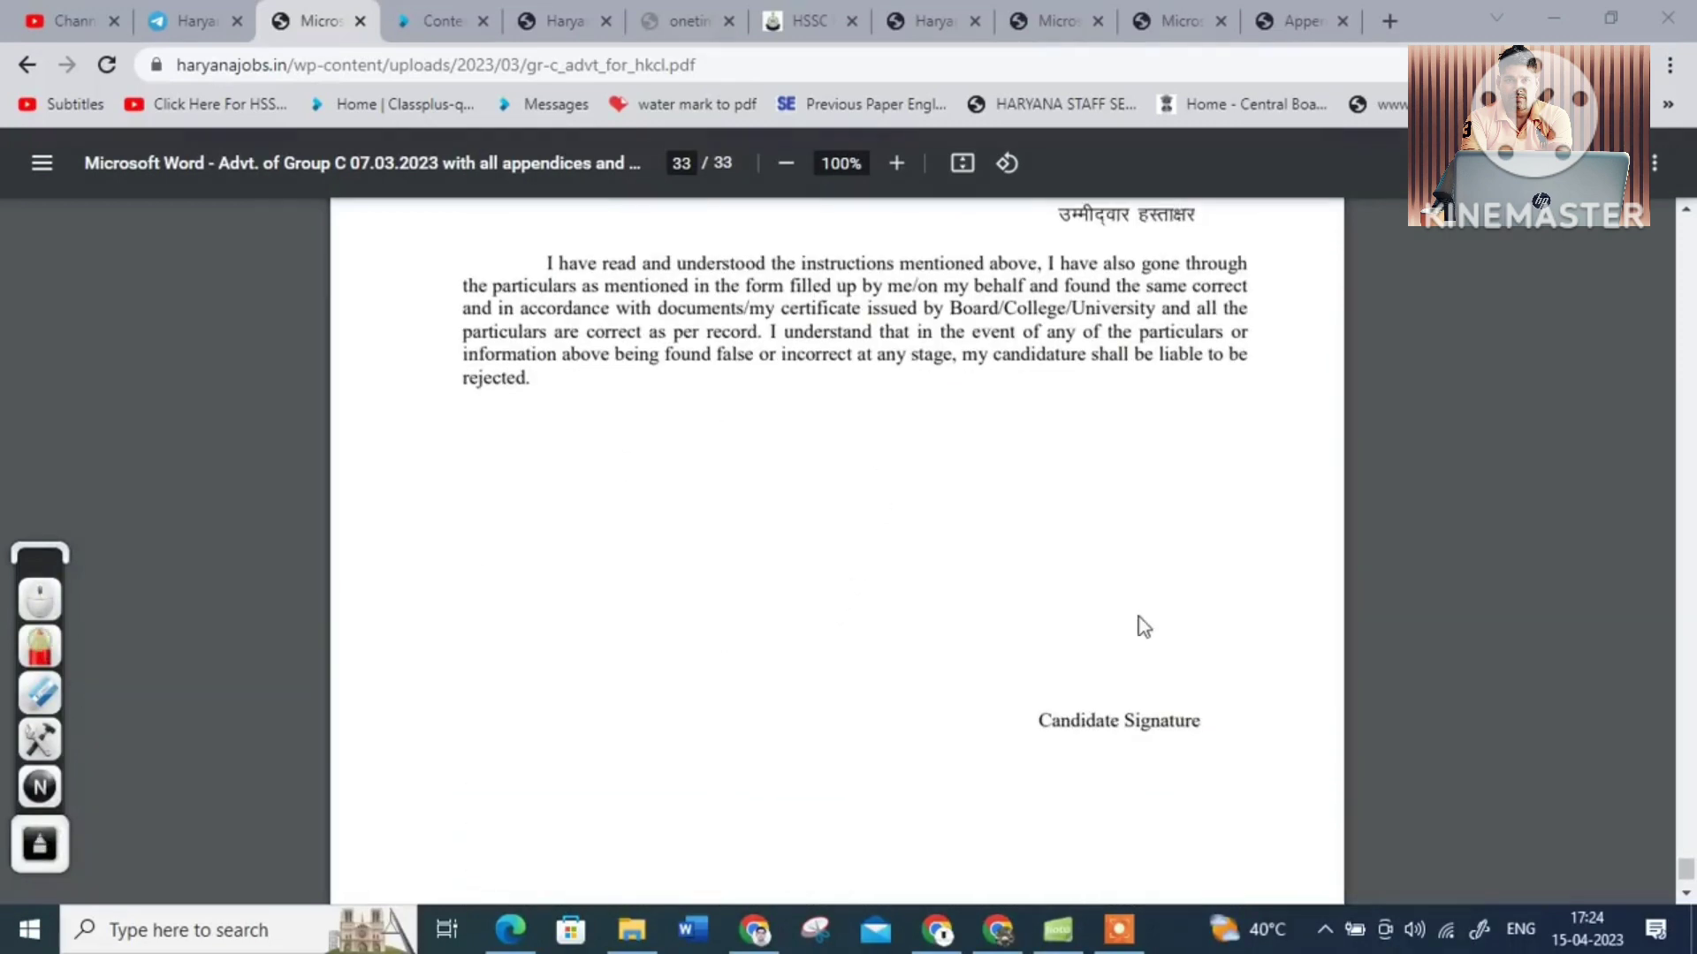
mouse_move(1030, 586)
mouse_down()
mouse_move(1110, 591)
mouse_move(1171, 565)
mouse_up()
mouse_move(1237, 676)
mouse_down()
mouse_move(1016, 817)
mouse_move(1251, 689)
mouse_up()
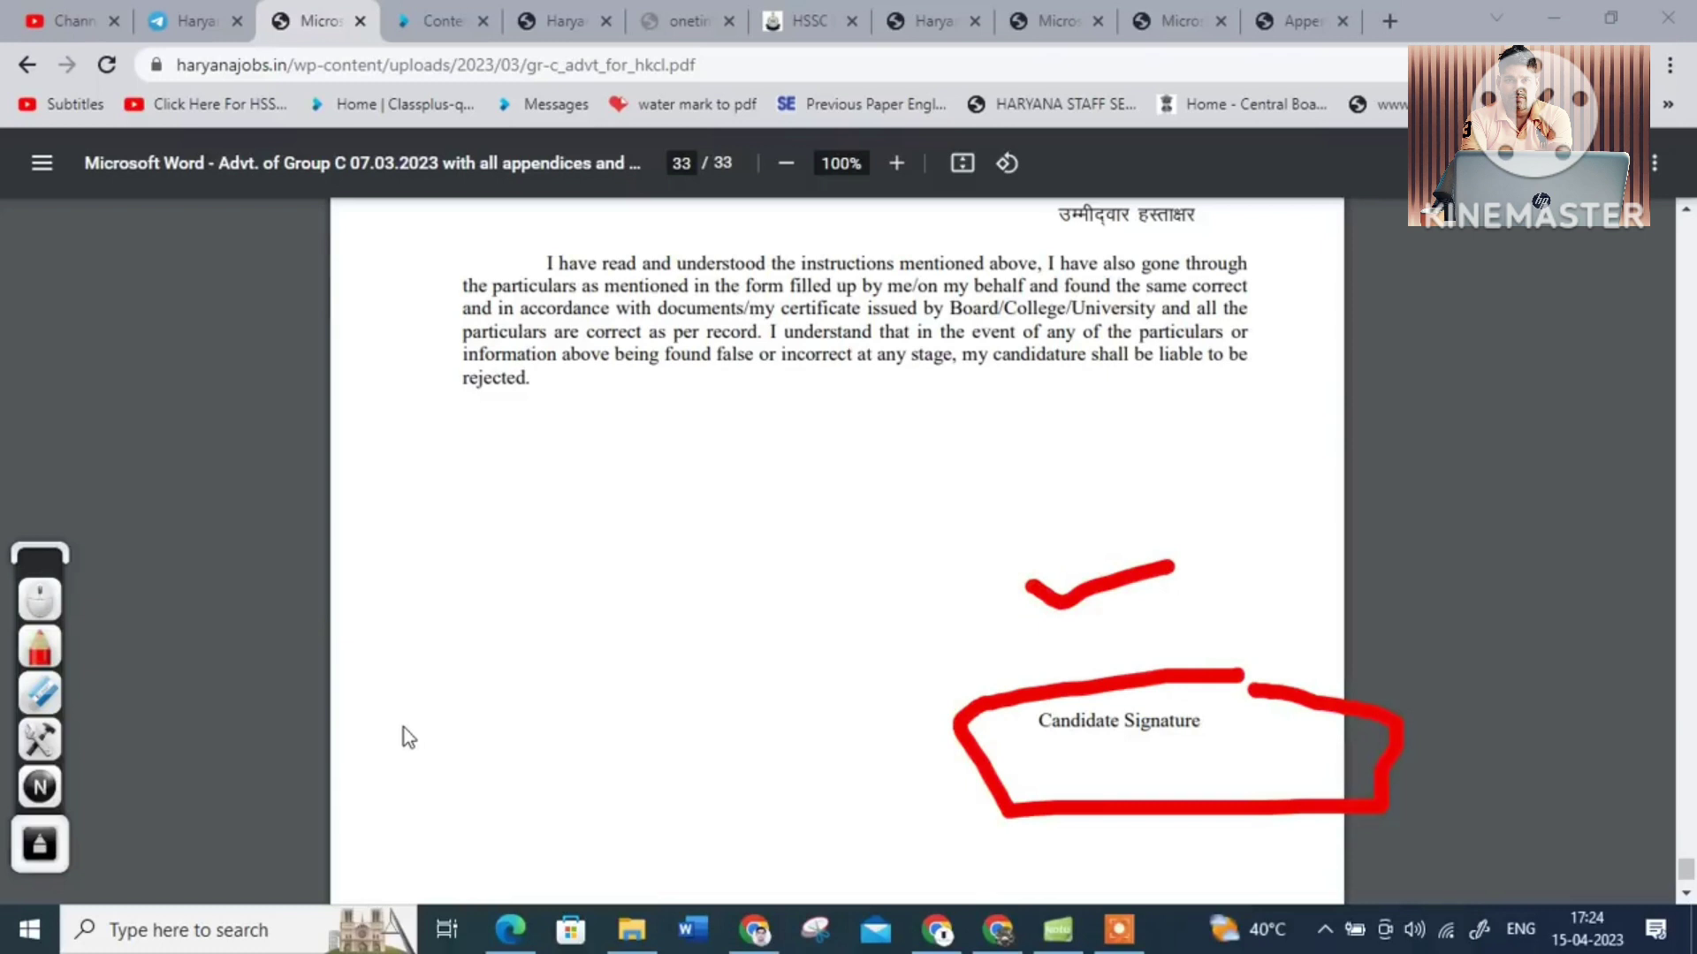
click(42, 608)
- Go back to the HSSC application form and review the Professional Degree and Annexure-X written declaration upload sections
click(810, 16)
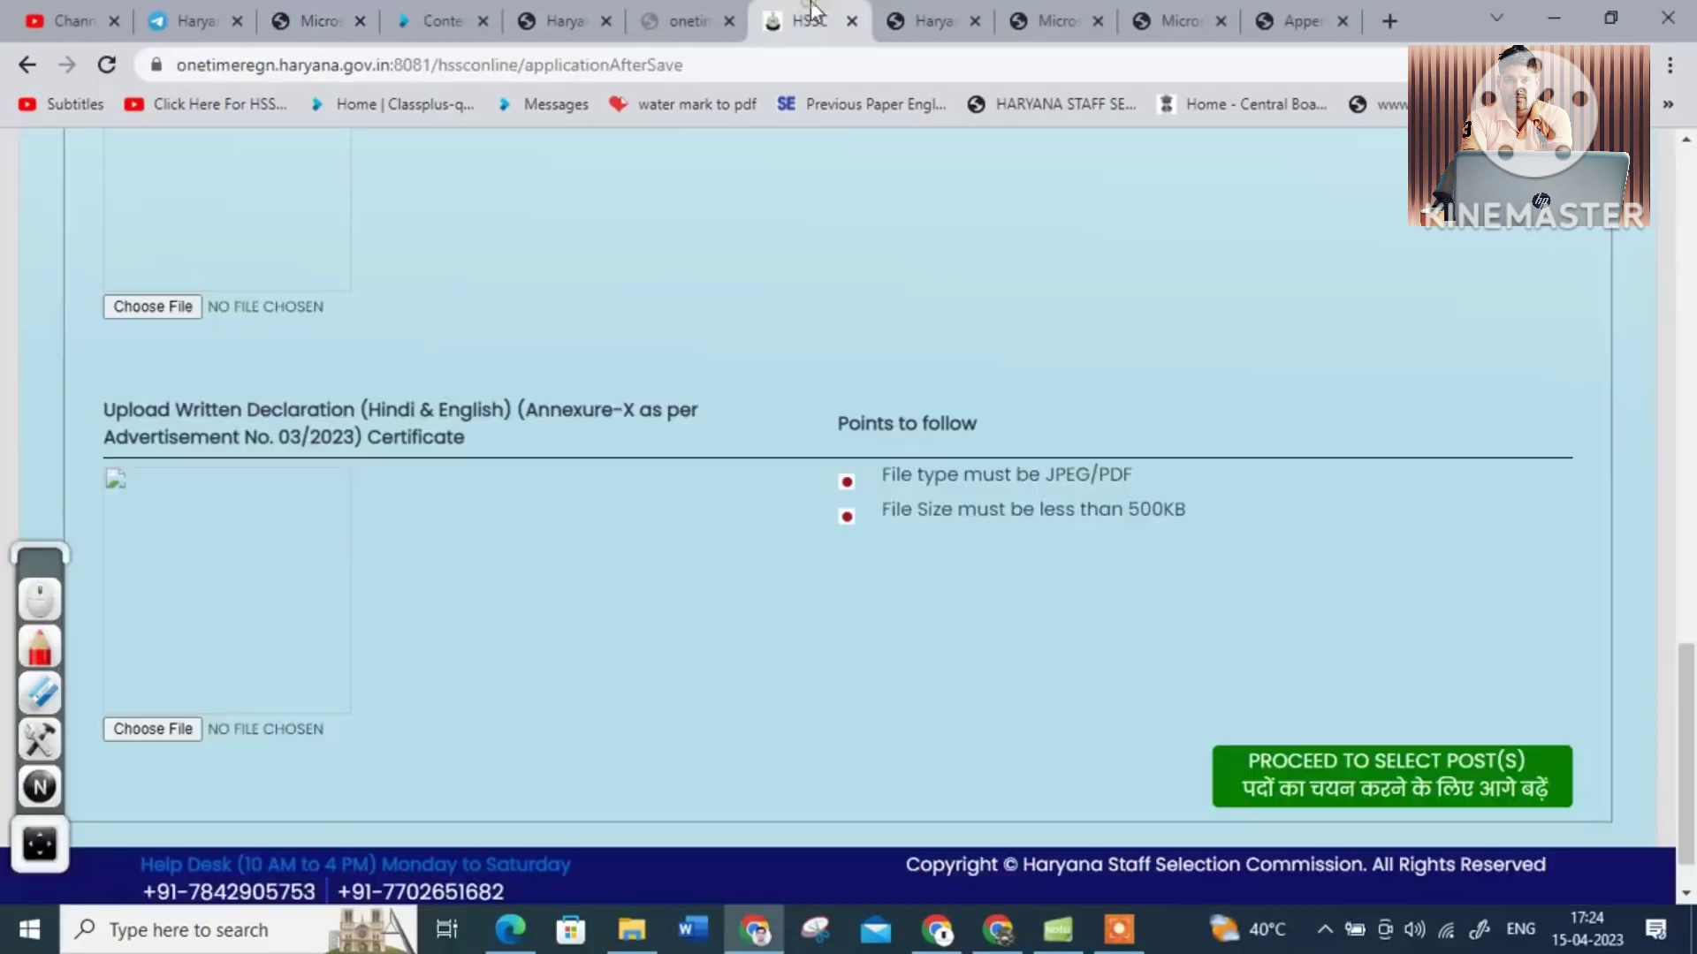
scroll(451, 724, down, 2)
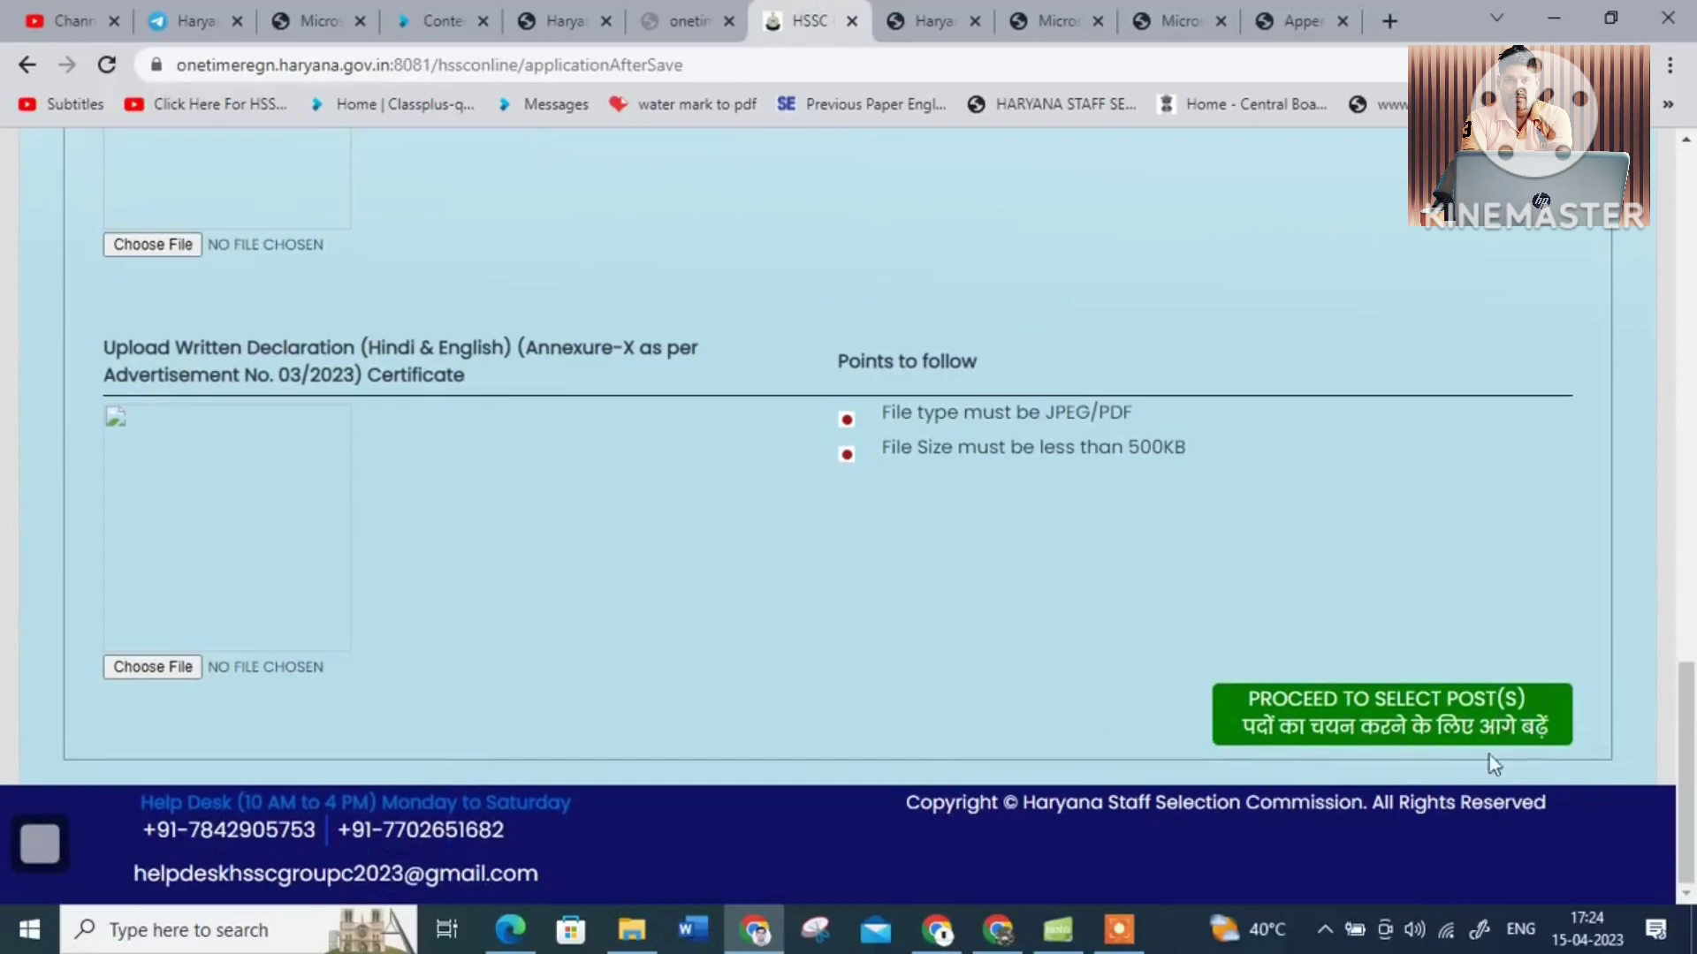
scroll(613, 718, up, 10)
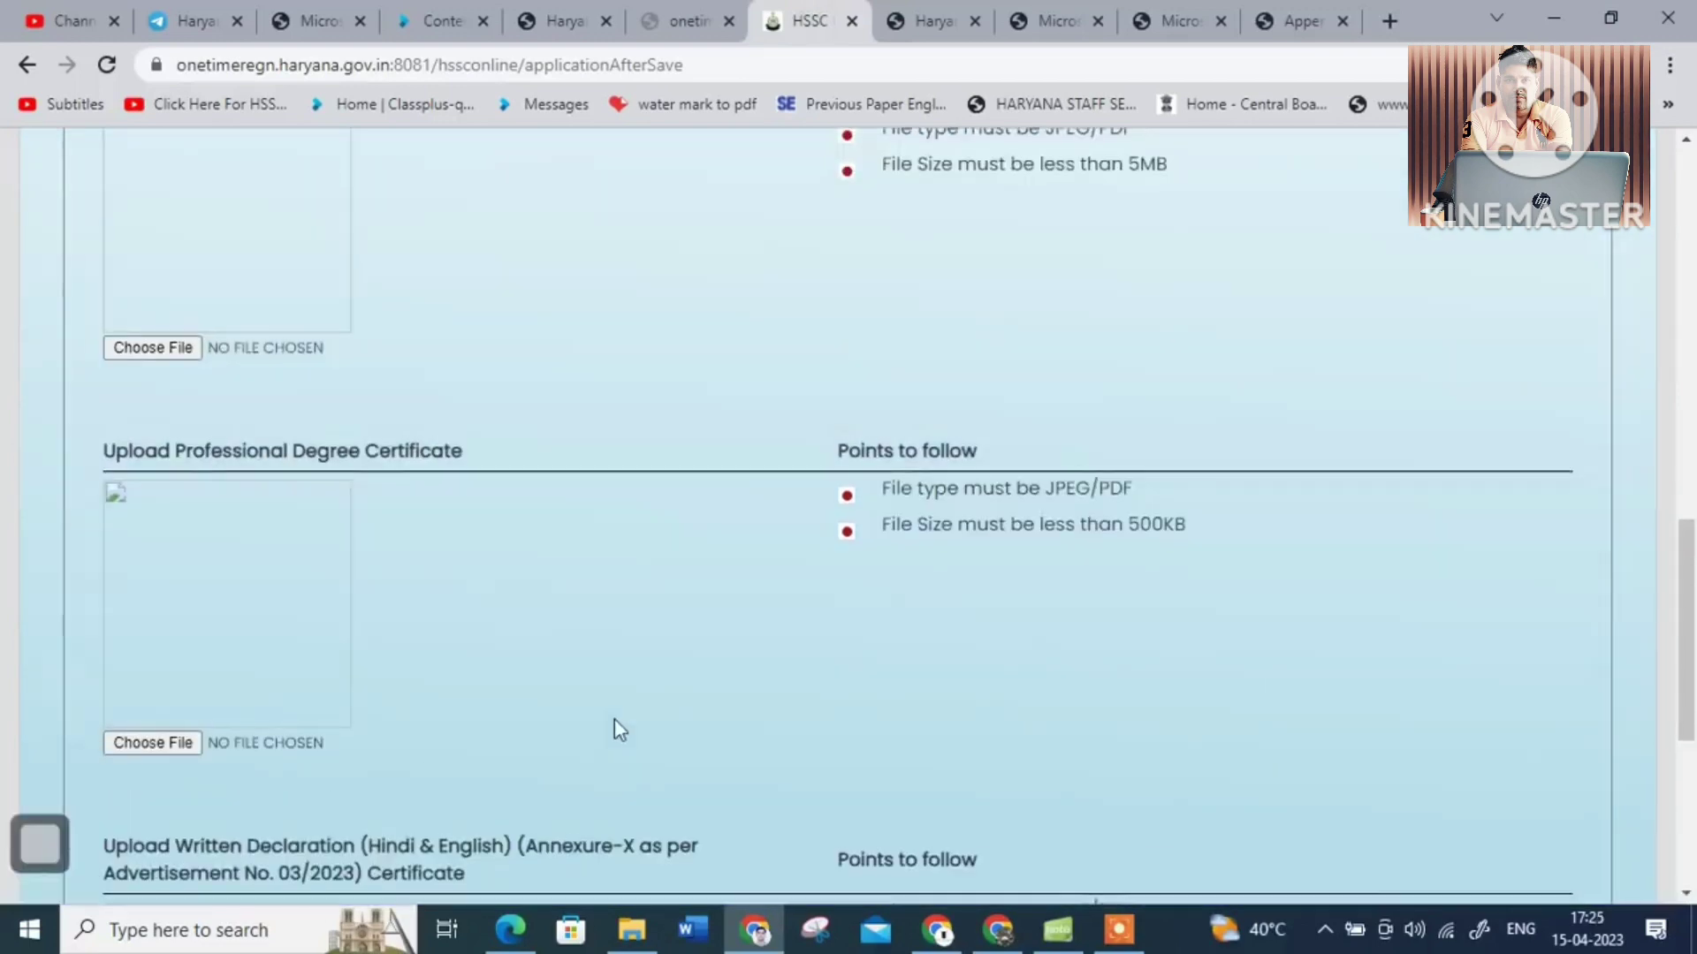
scroll(590, 781, down, 7)
scroll(591, 782, down, 3)
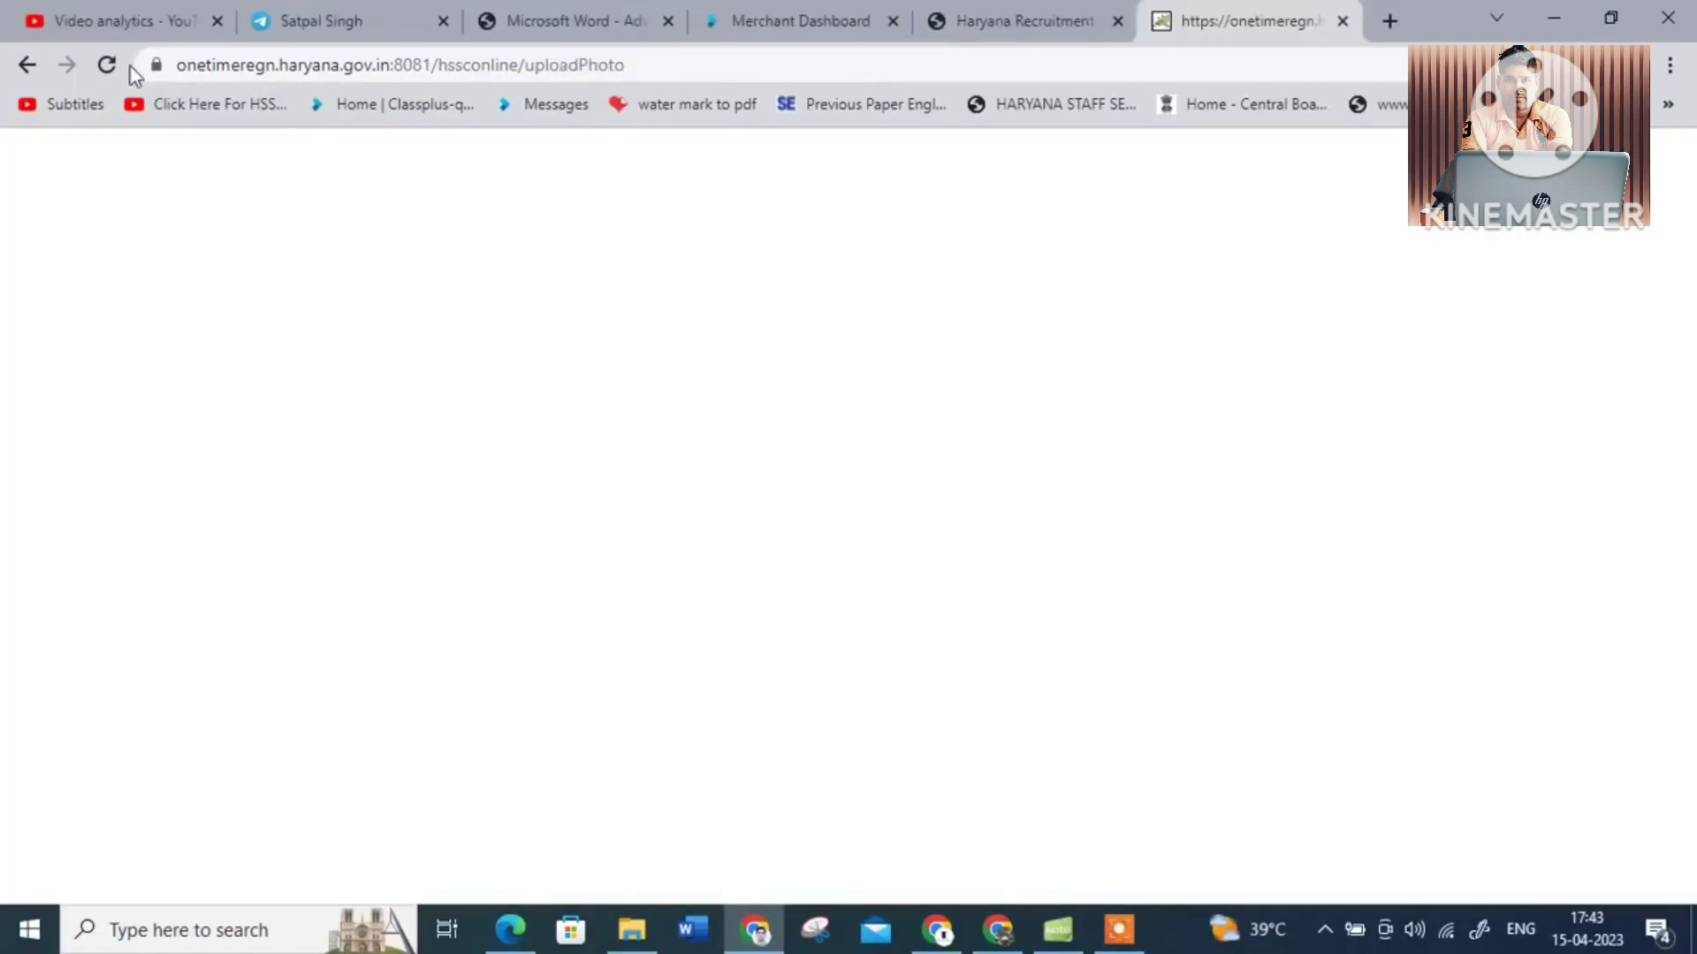
click(1118, 937)
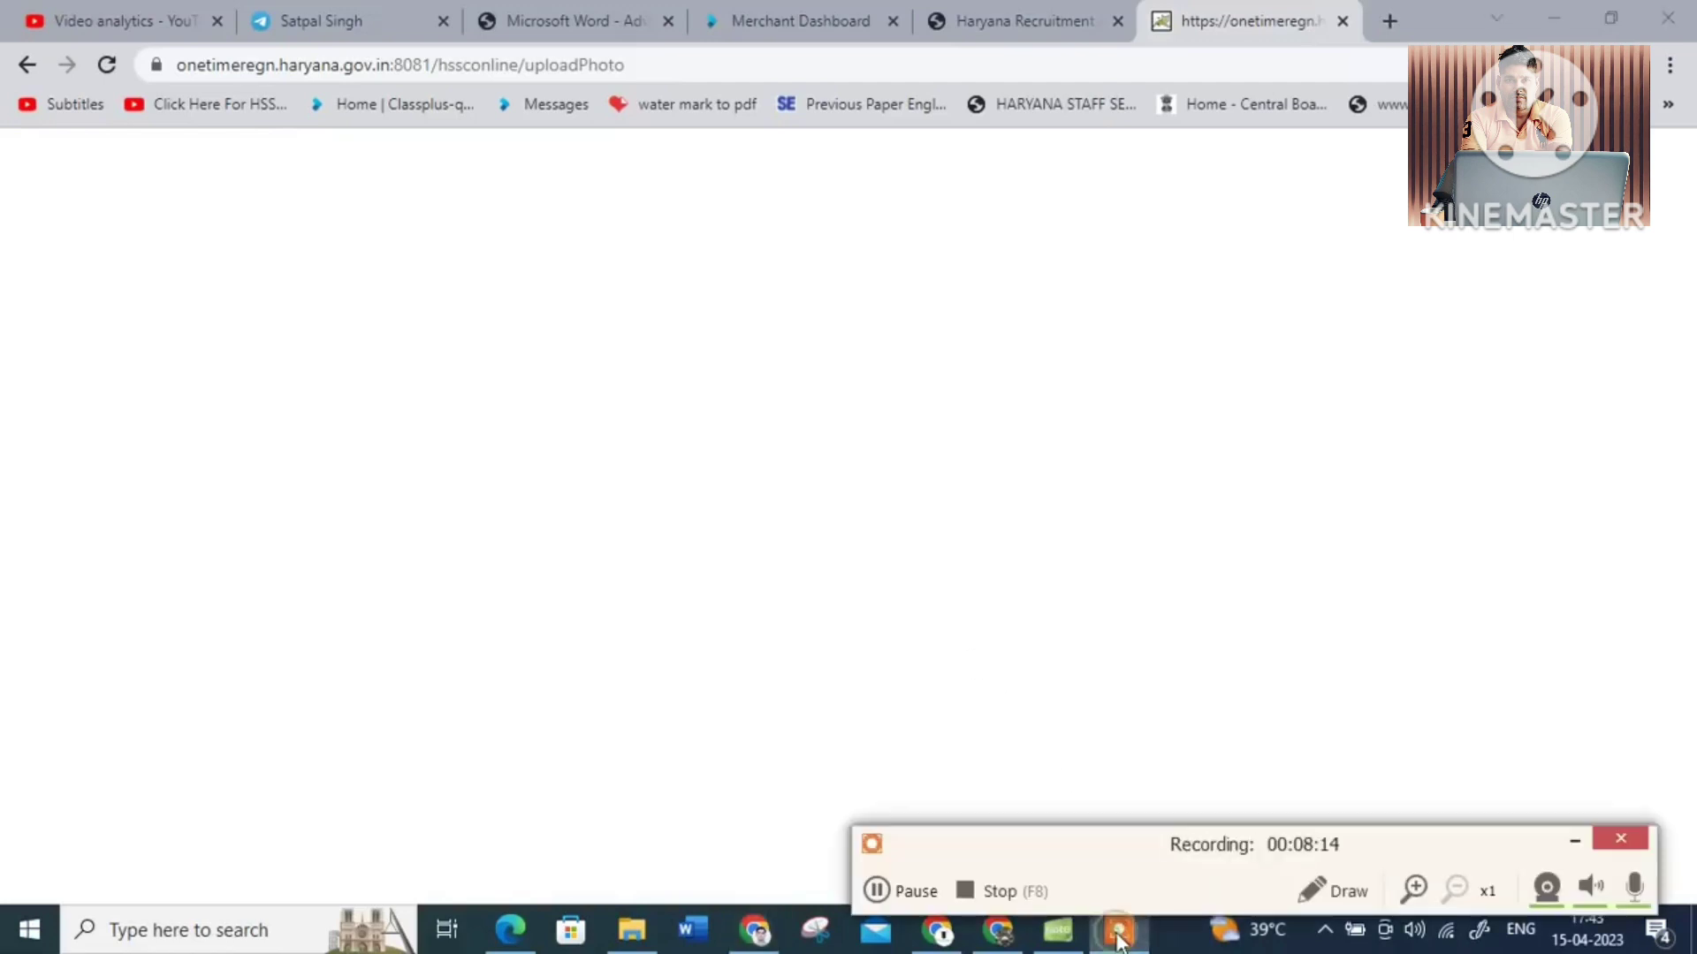
click(878, 891)
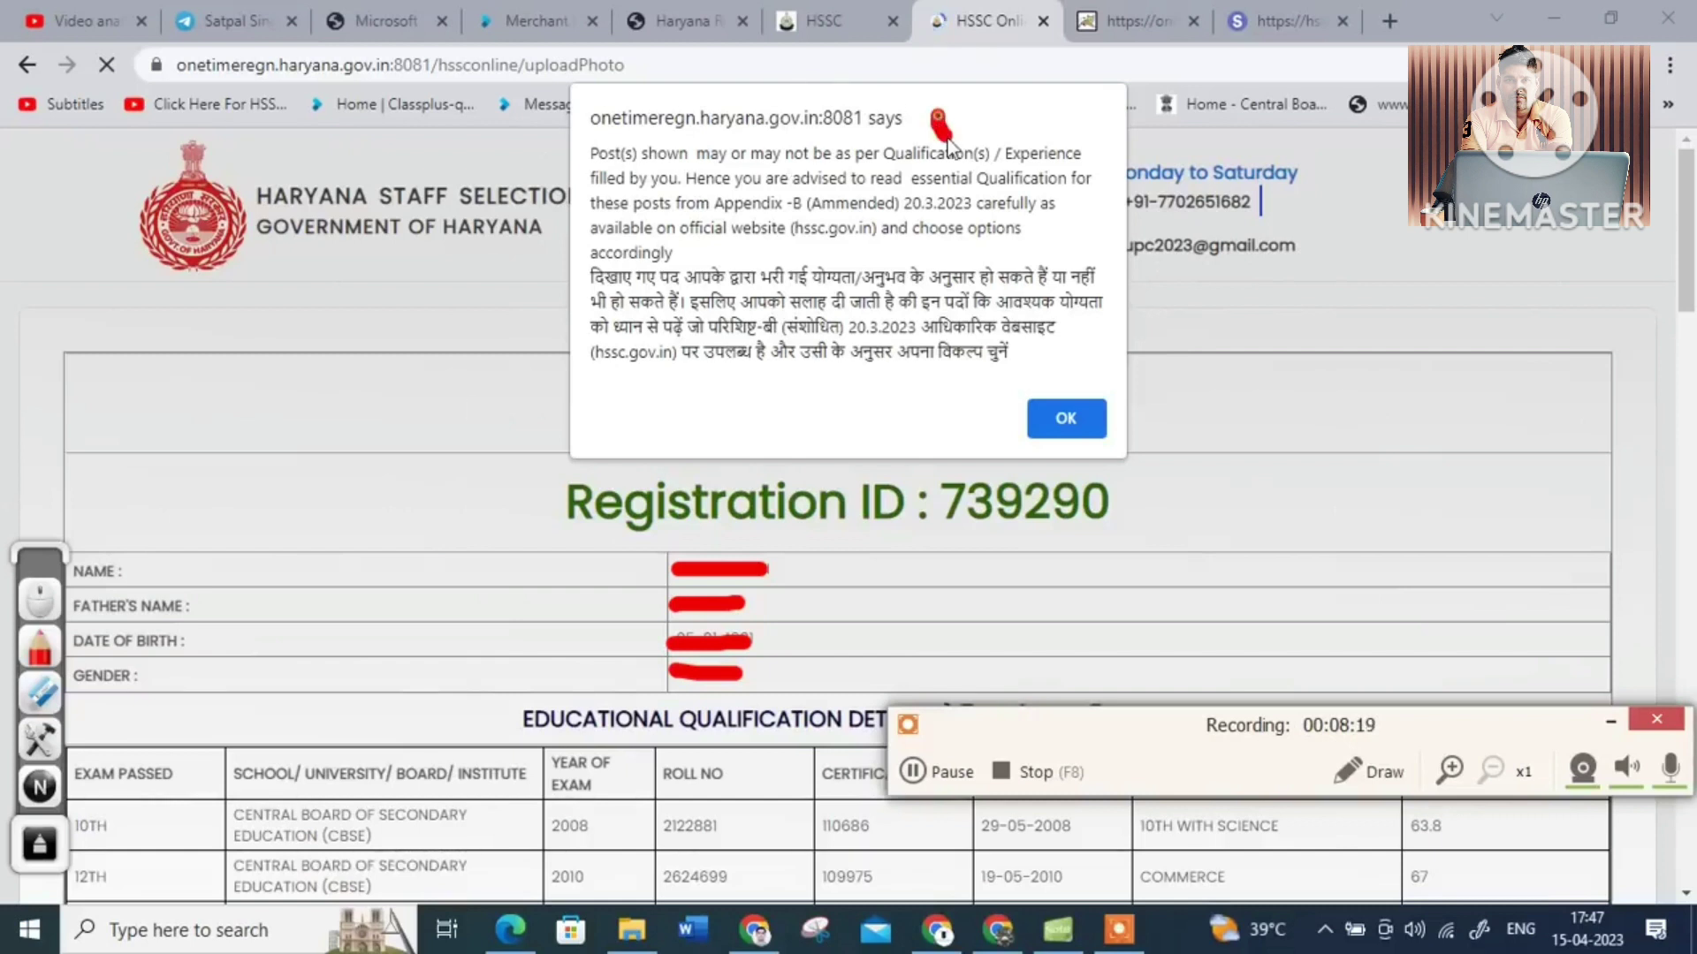
- Mark the heading of the post eligibility notice with a red pen stroke
drag(949, 140, 1032, 127)
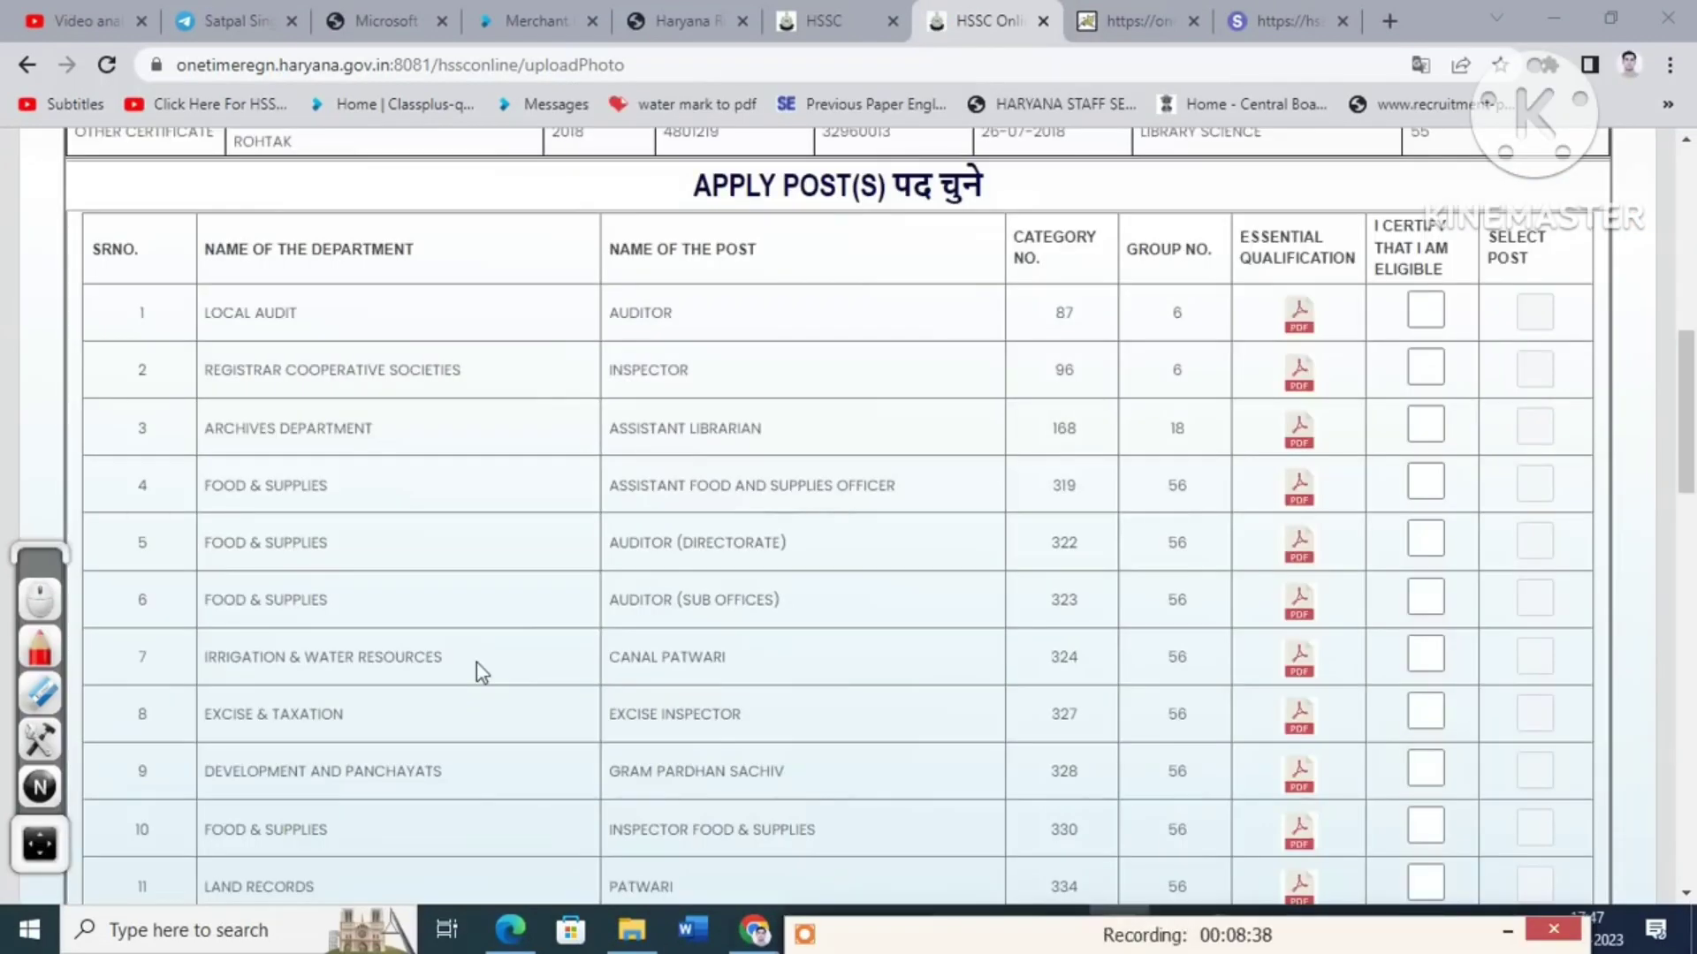
- Examine the Apply Post(s) list, including the departments, post names, category numbers and essential qualification documents
scroll(474, 671, down, 1)
scroll(474, 671, down, 2)
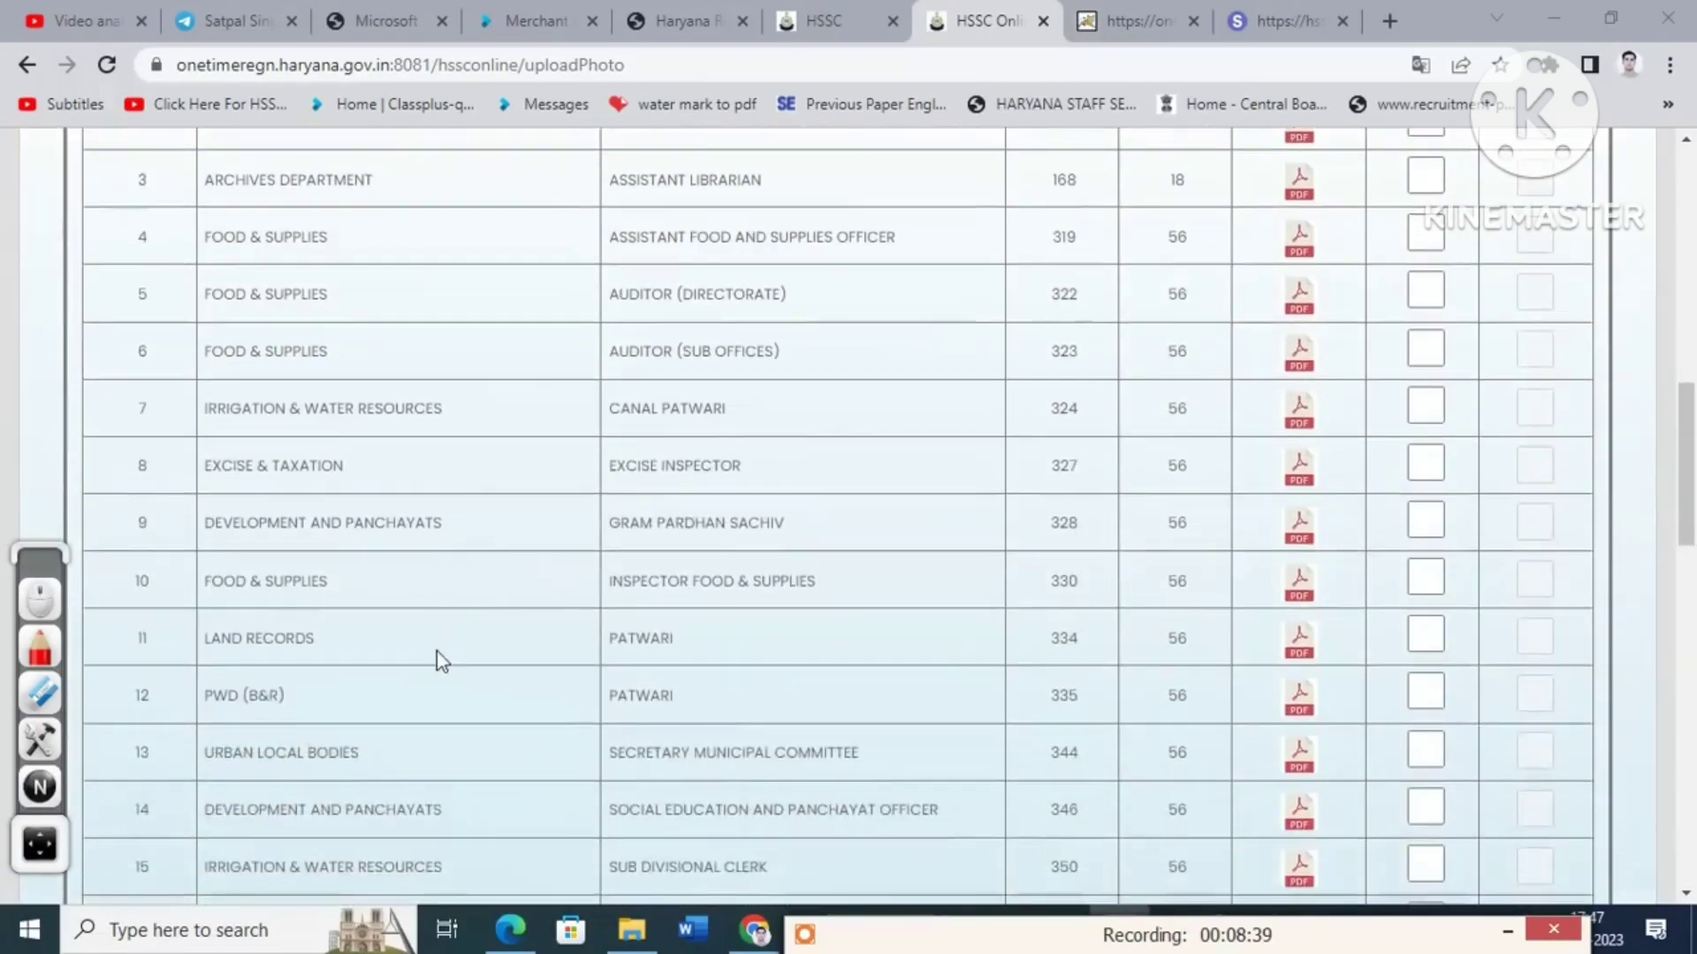
scroll(436, 654, up, 4)
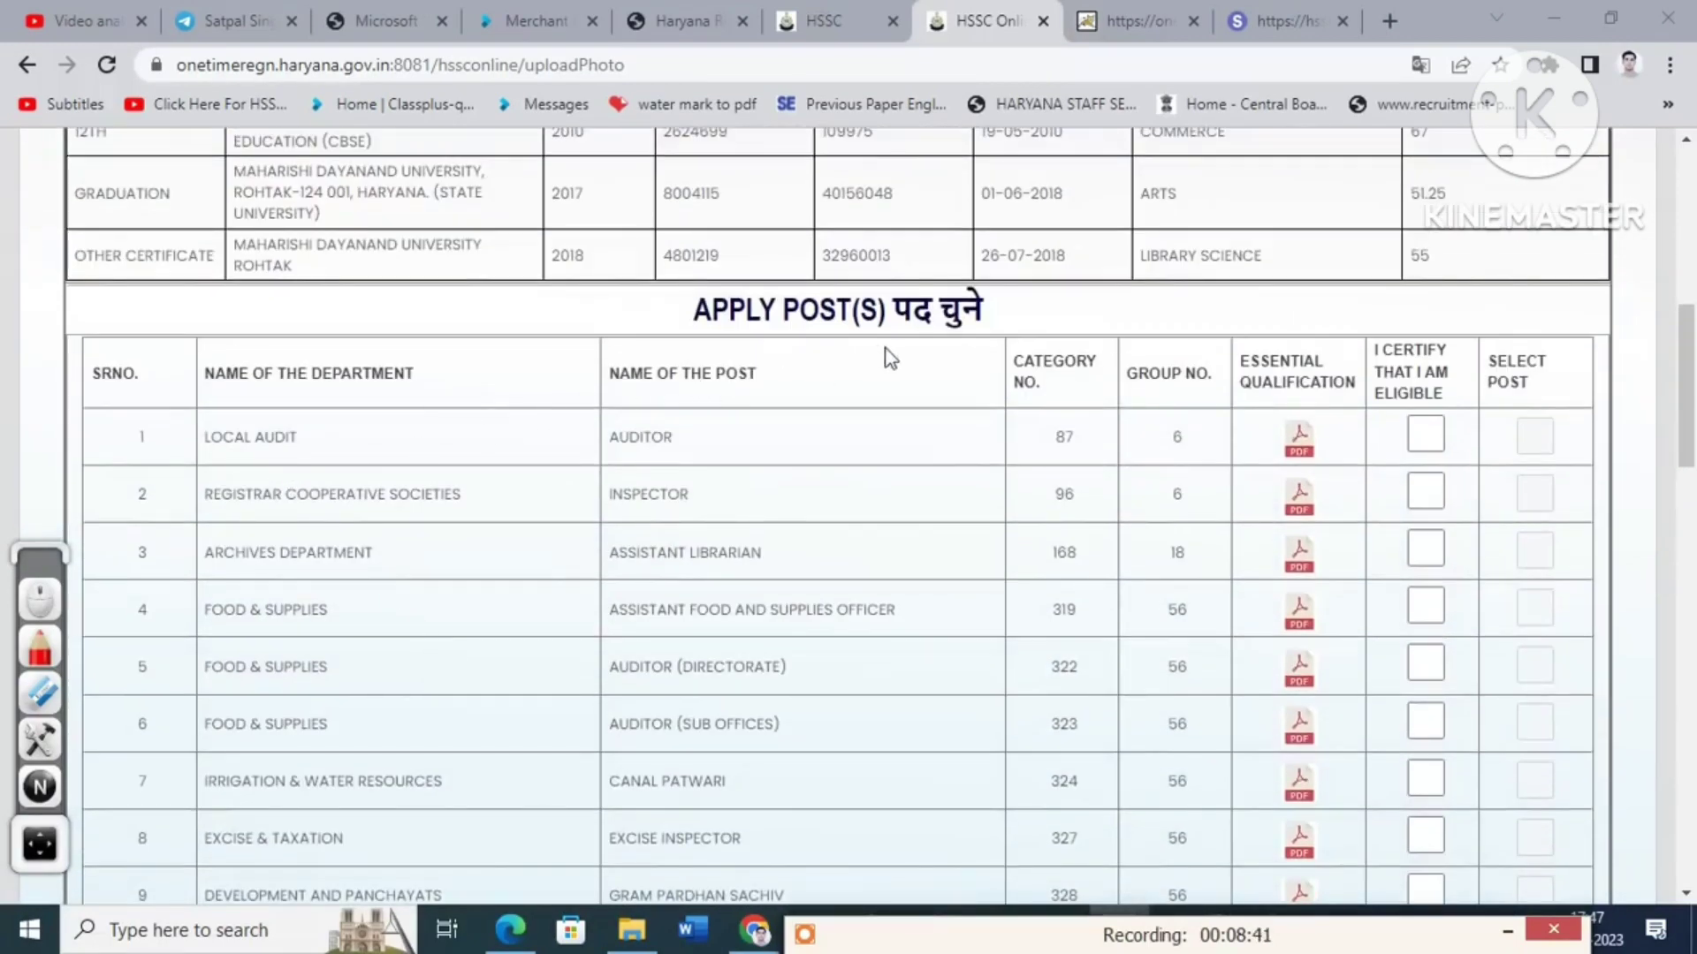
scroll(474, 556, down, 4)
scroll(359, 619, down, 11)
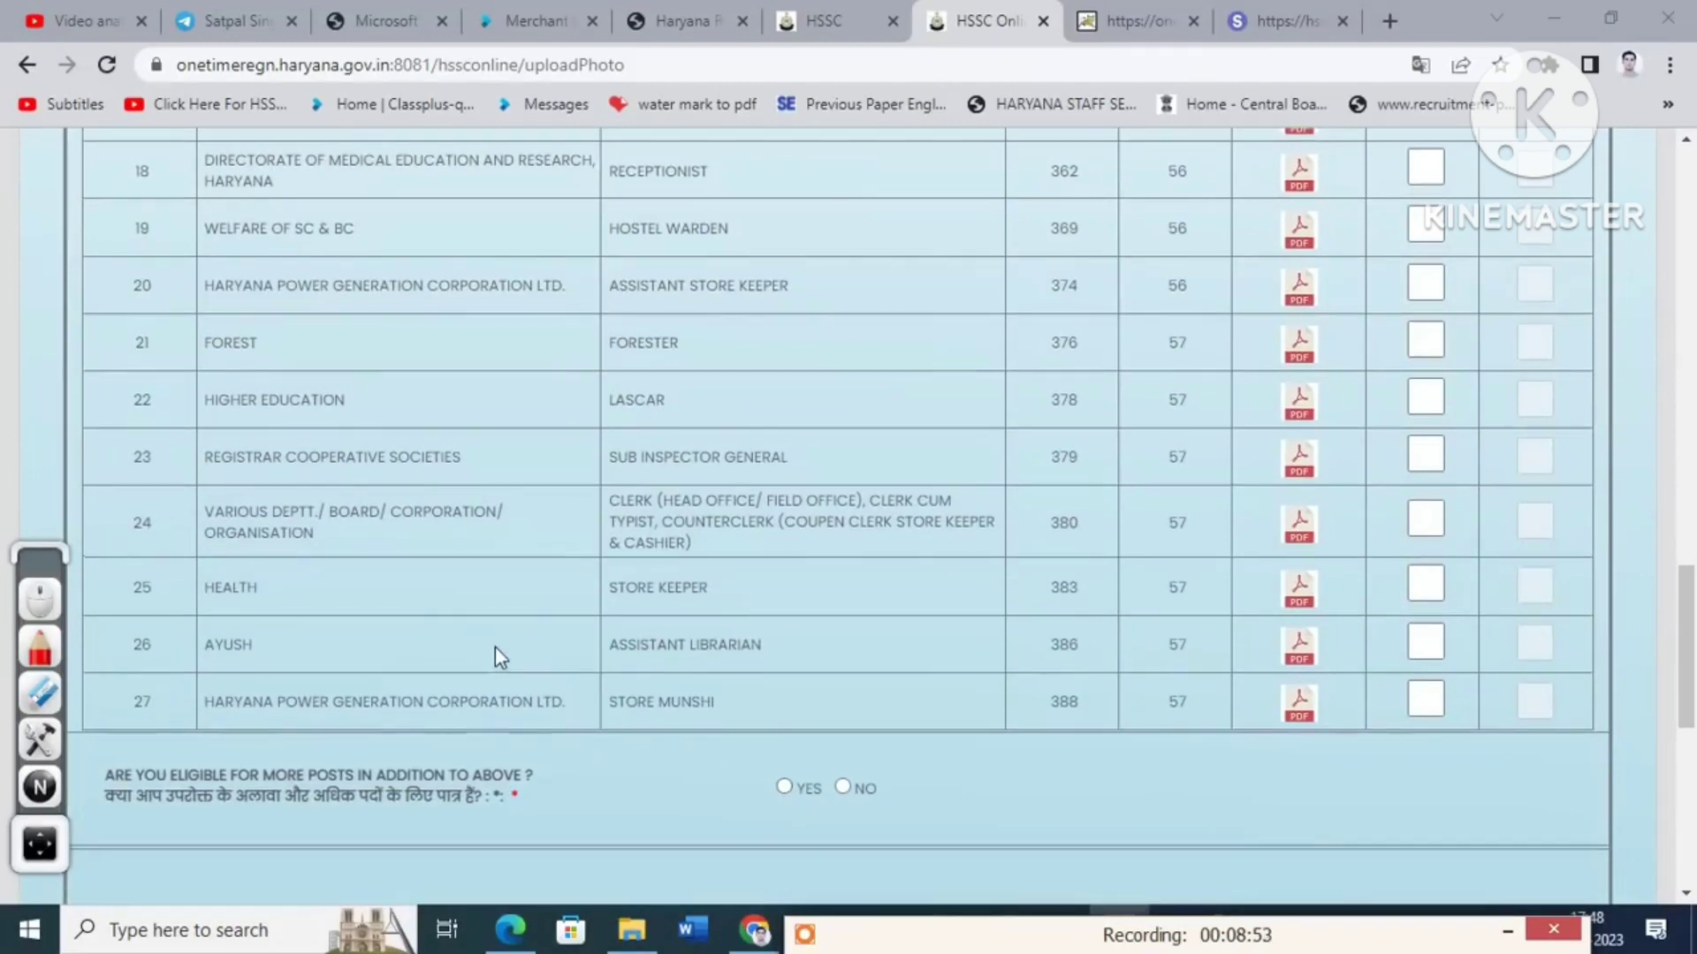
scroll(495, 649, up, 6)
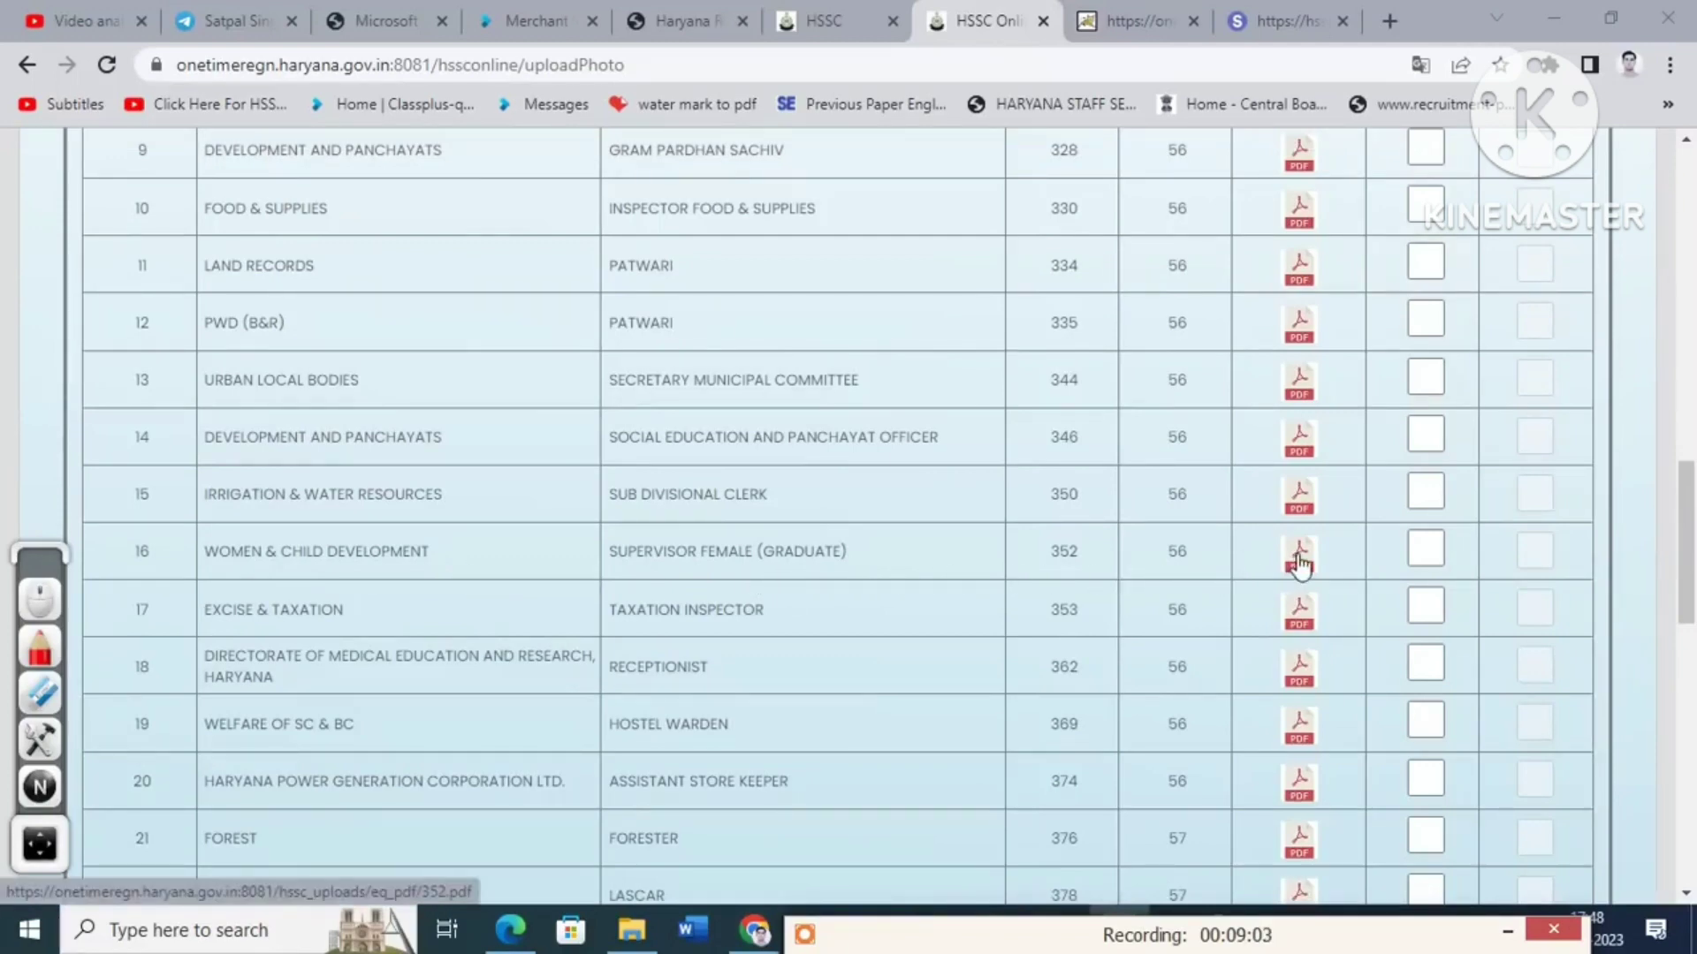
scroll(1299, 563, up, 7)
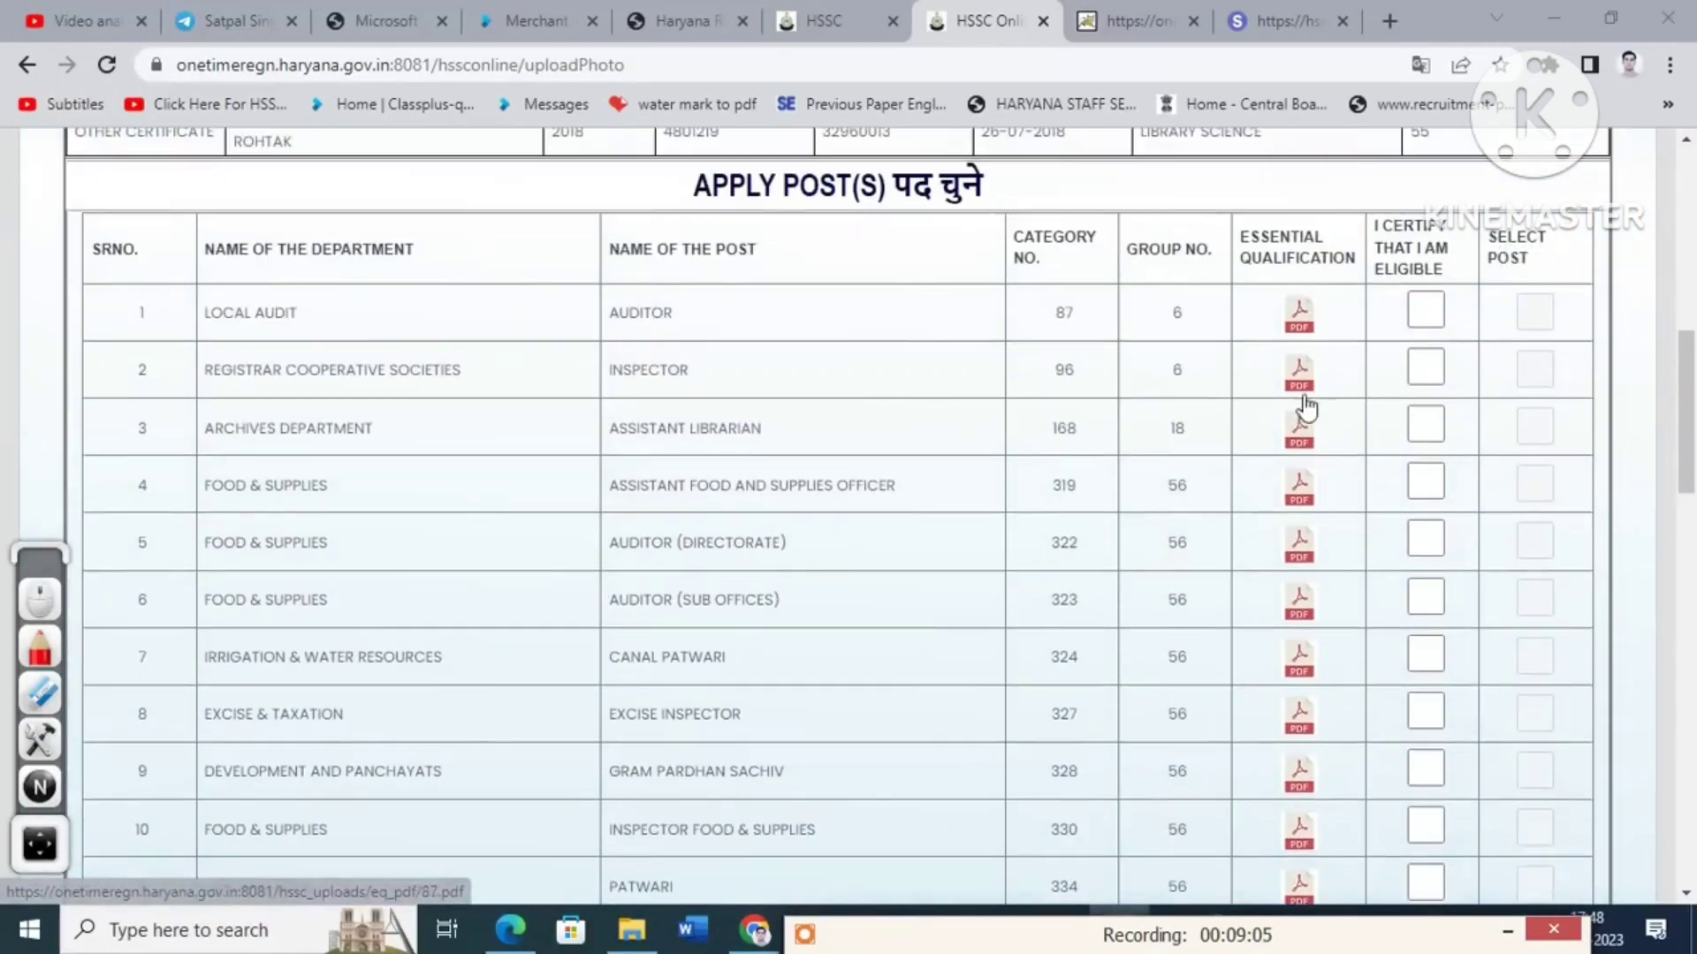
scroll(1306, 408, down, 3)
scroll(751, 707, down, 3)
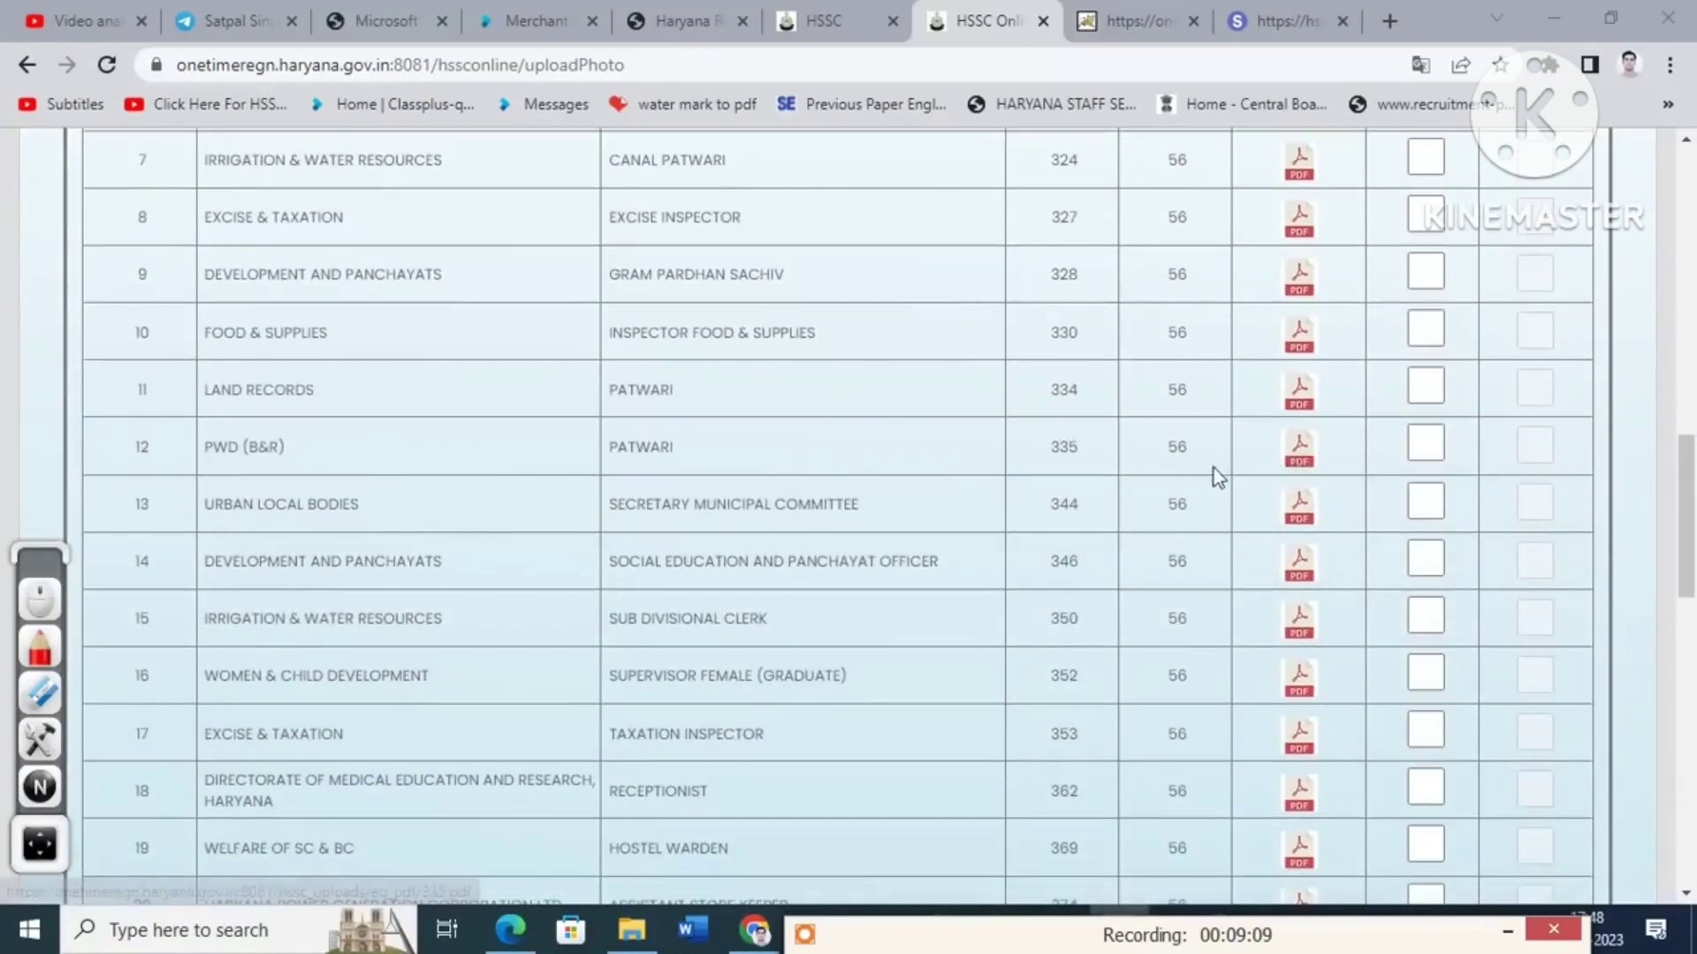
scroll(1240, 457, up, 8)
scroll(1240, 457, down, 4)
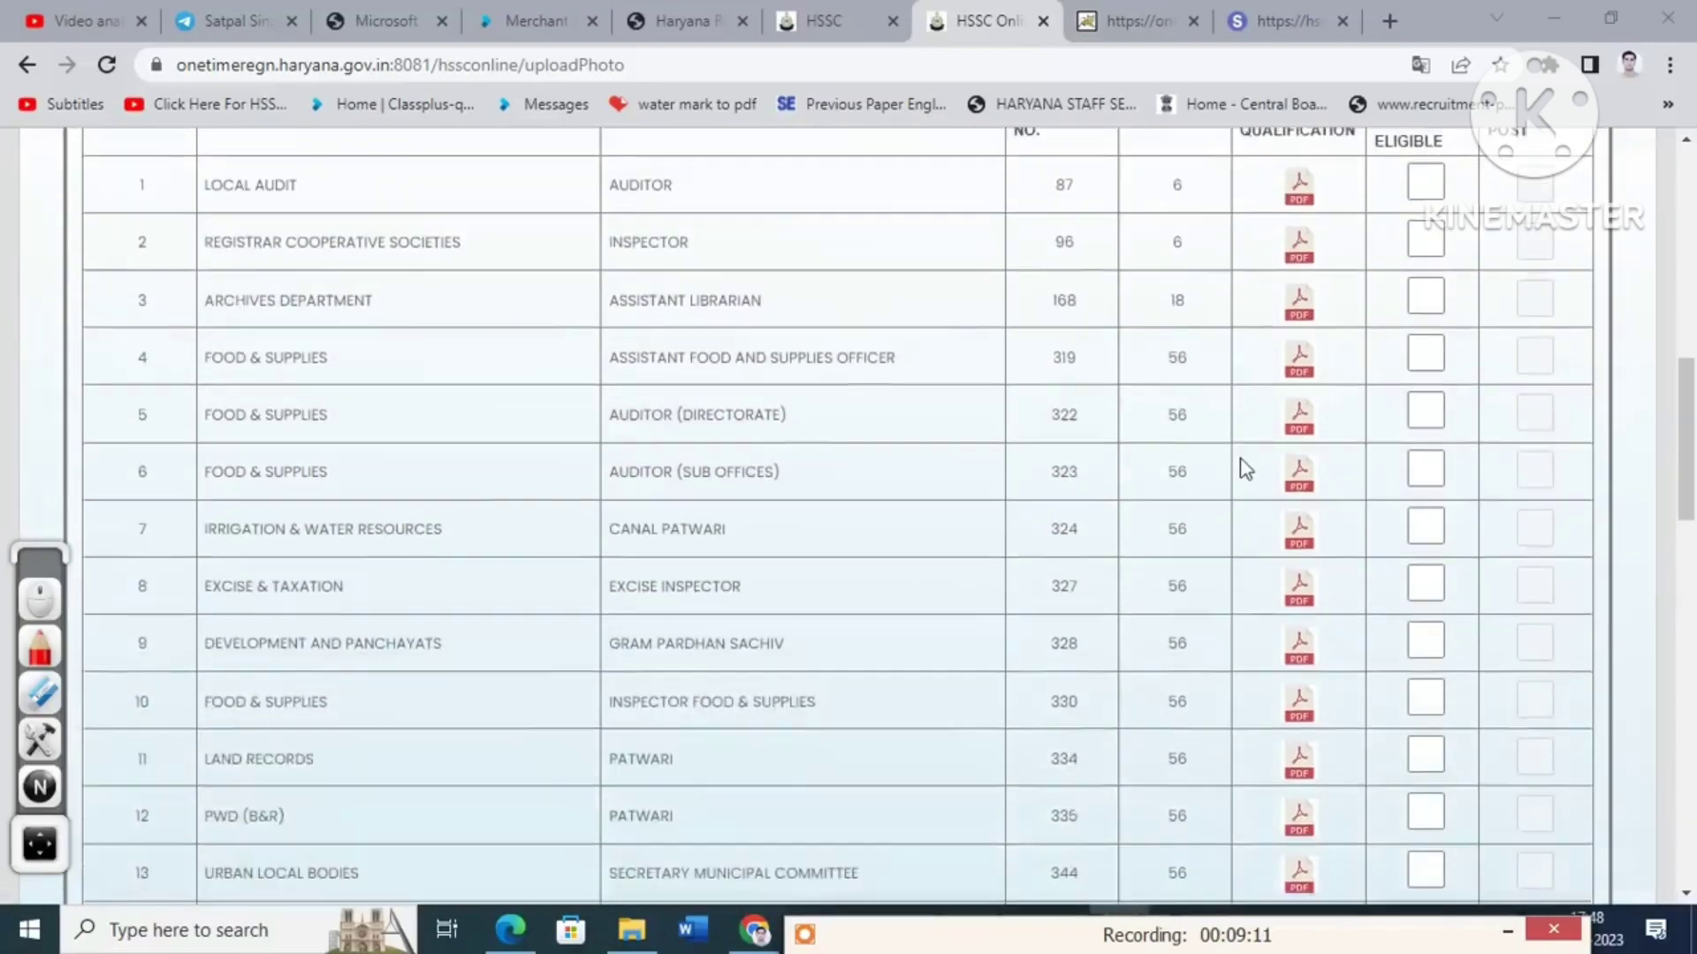
scroll(1246, 469, down, 3)
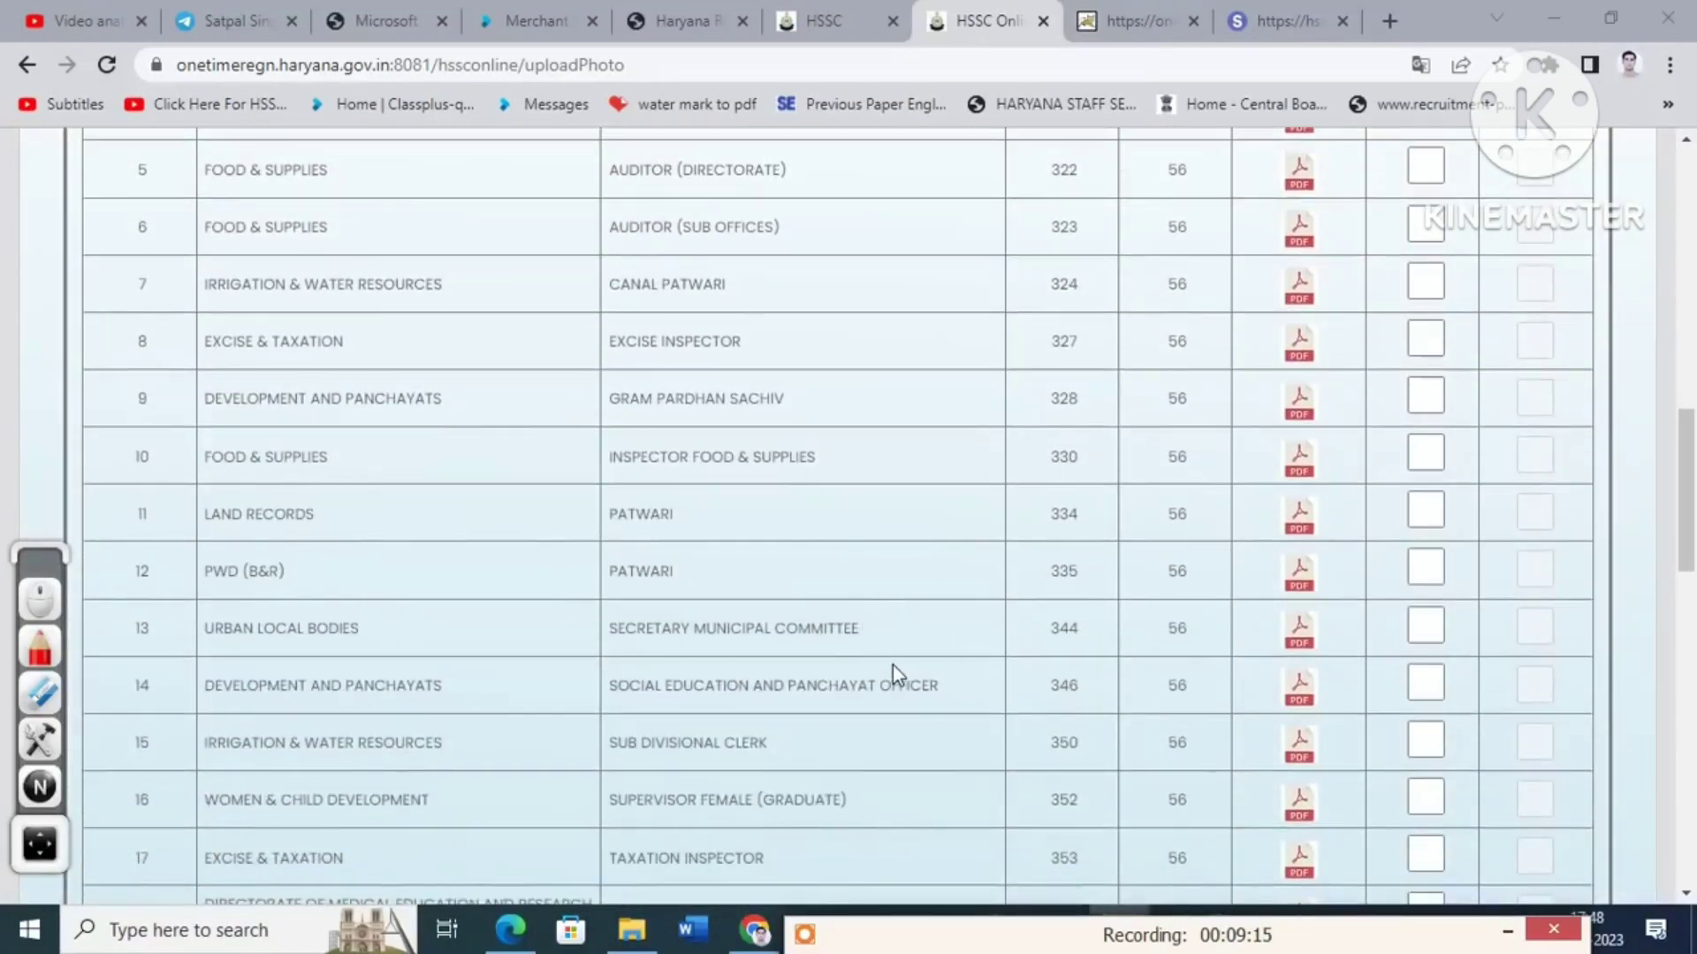
scroll(874, 704, down, 2)
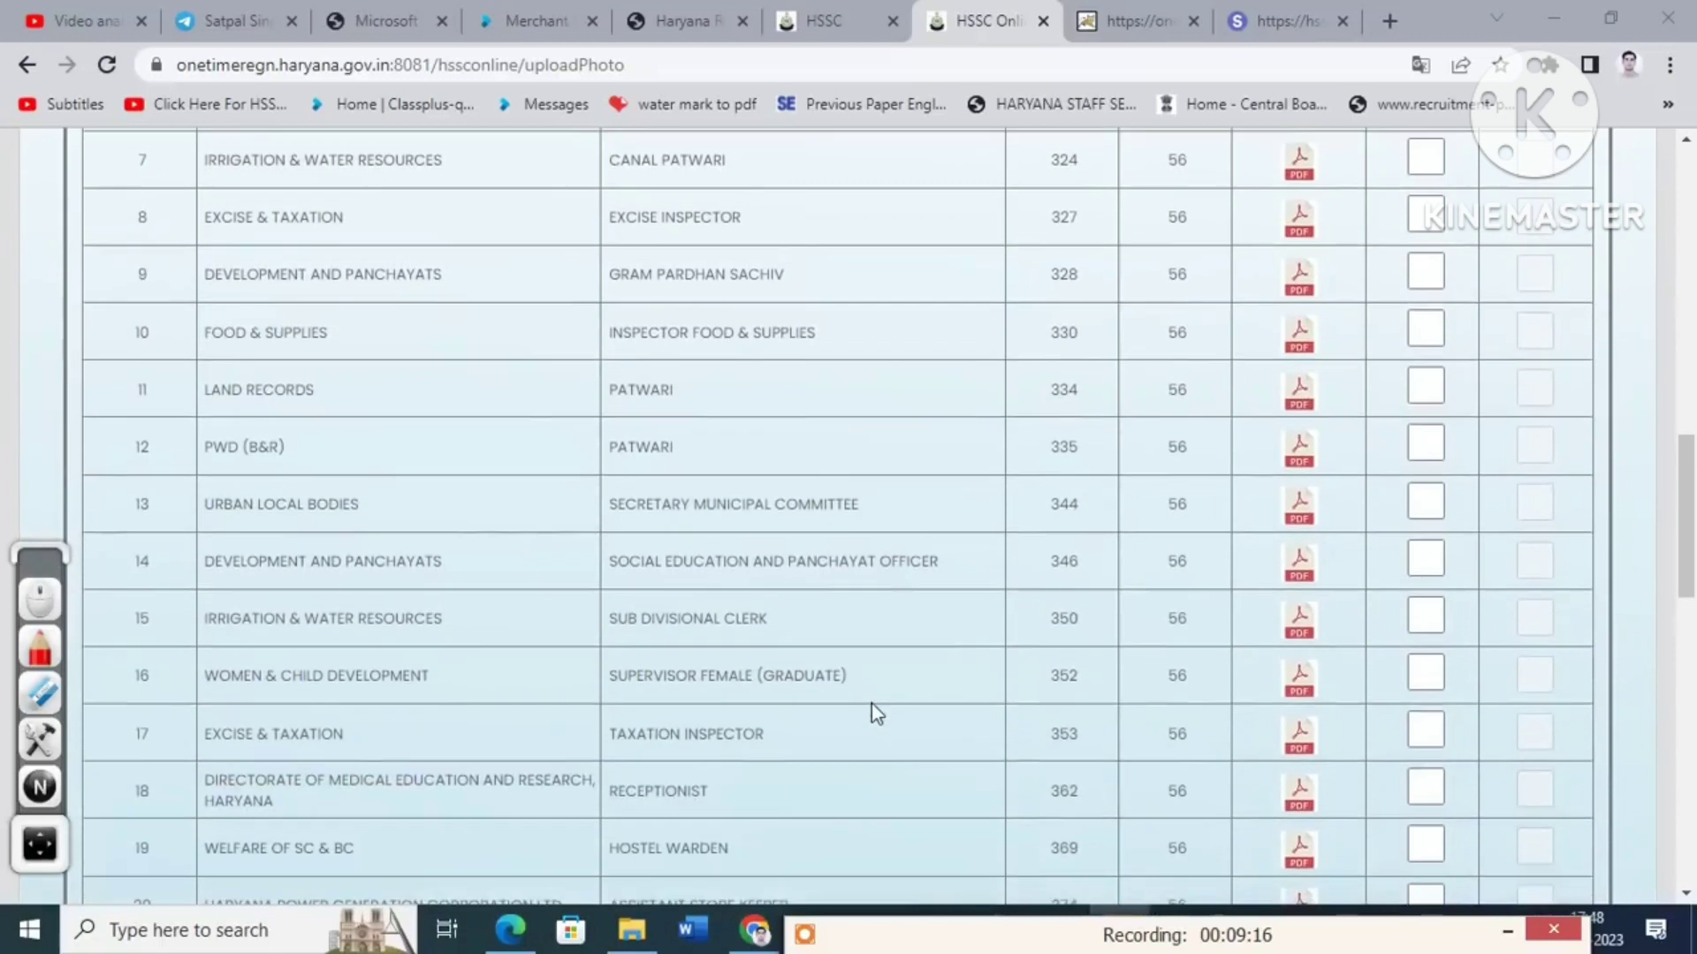
- View the essential qualification PDF for Supervisor Female (Graduate), category 352, enlarged to 175%, and return to the post list
click(1292, 679)
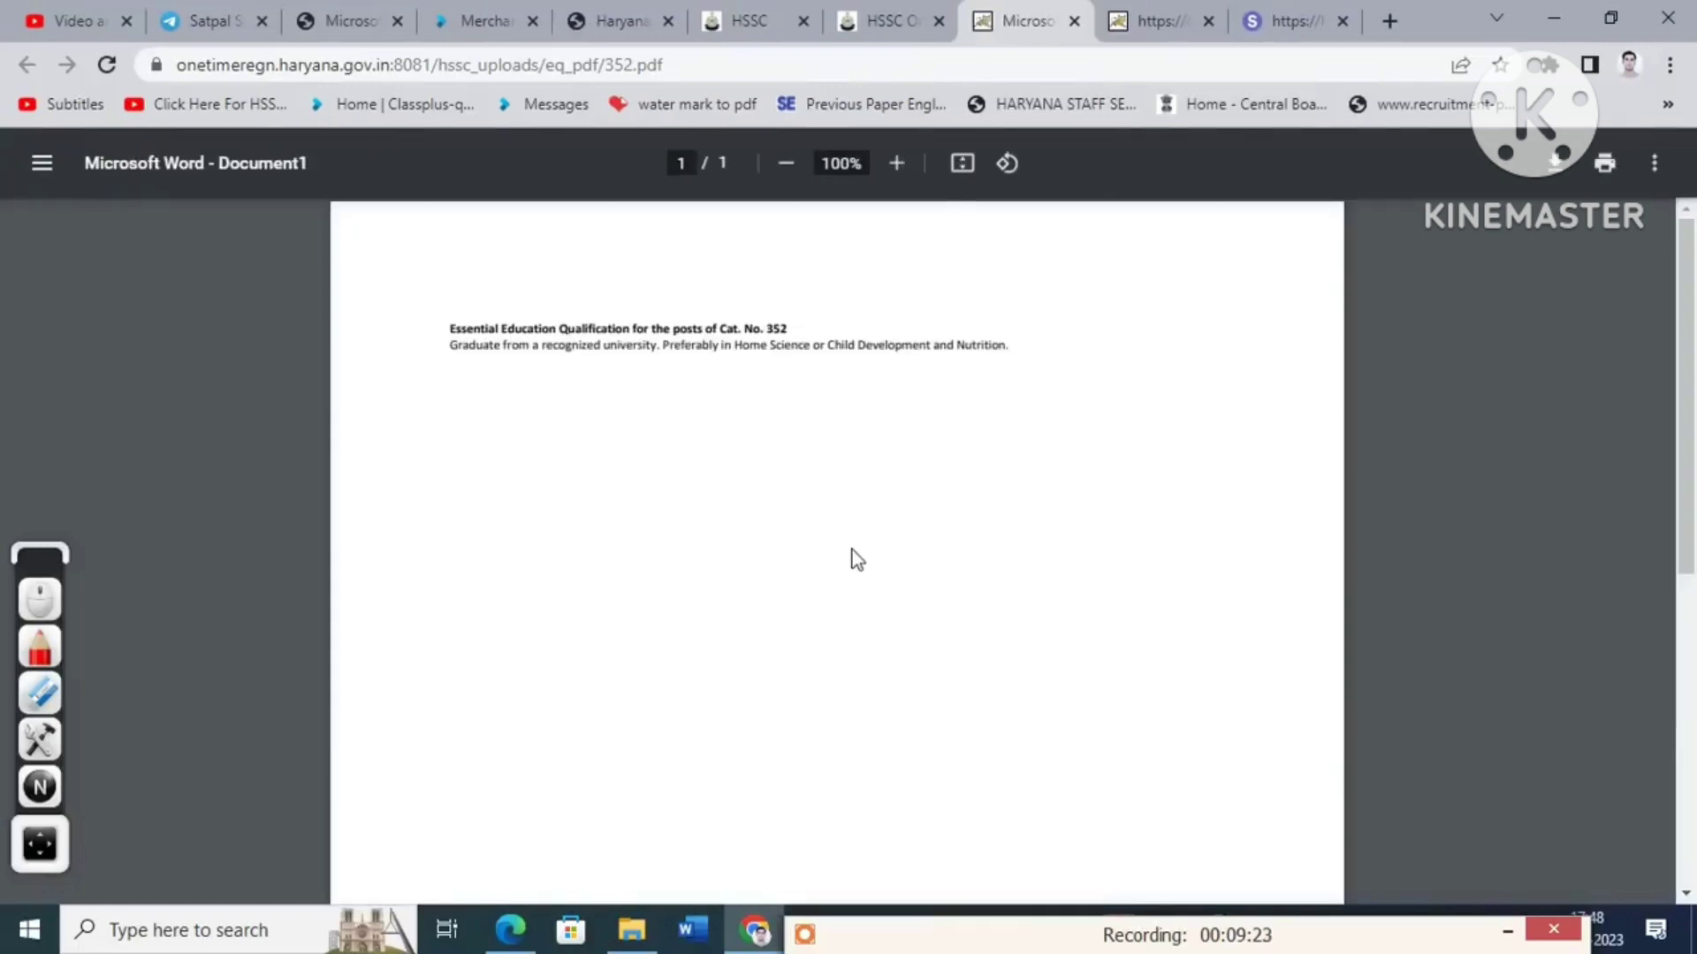
click(896, 162)
click(896, 163)
click(896, 163)
click(896, 163)
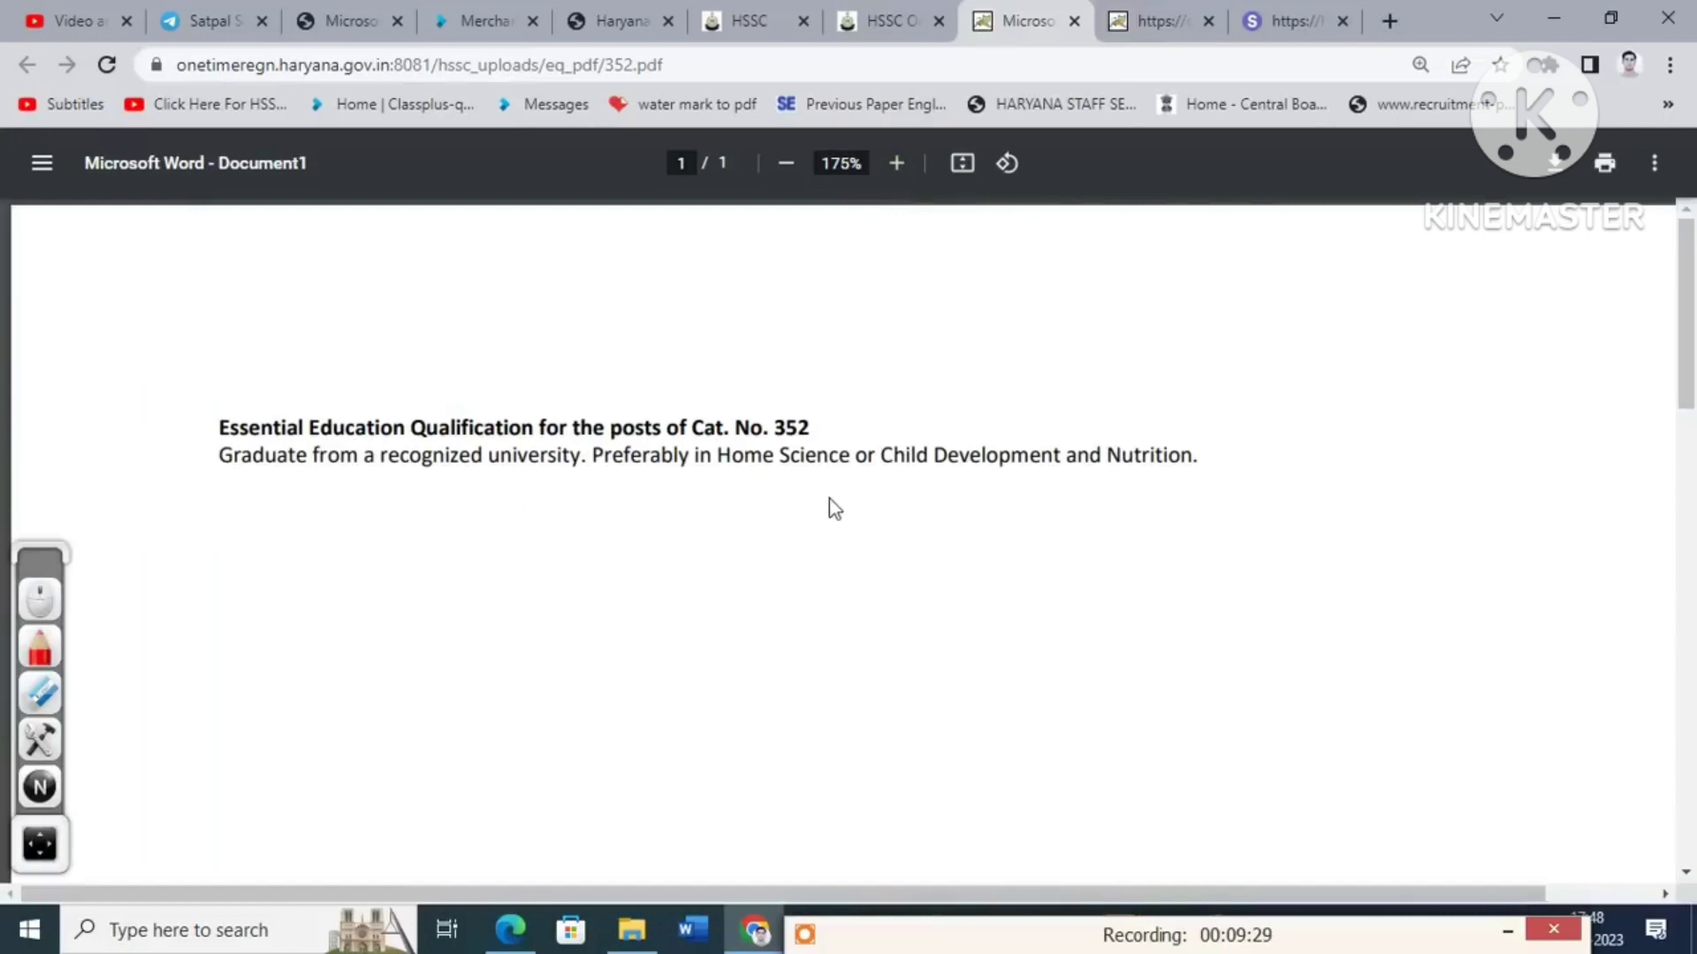
click(909, 17)
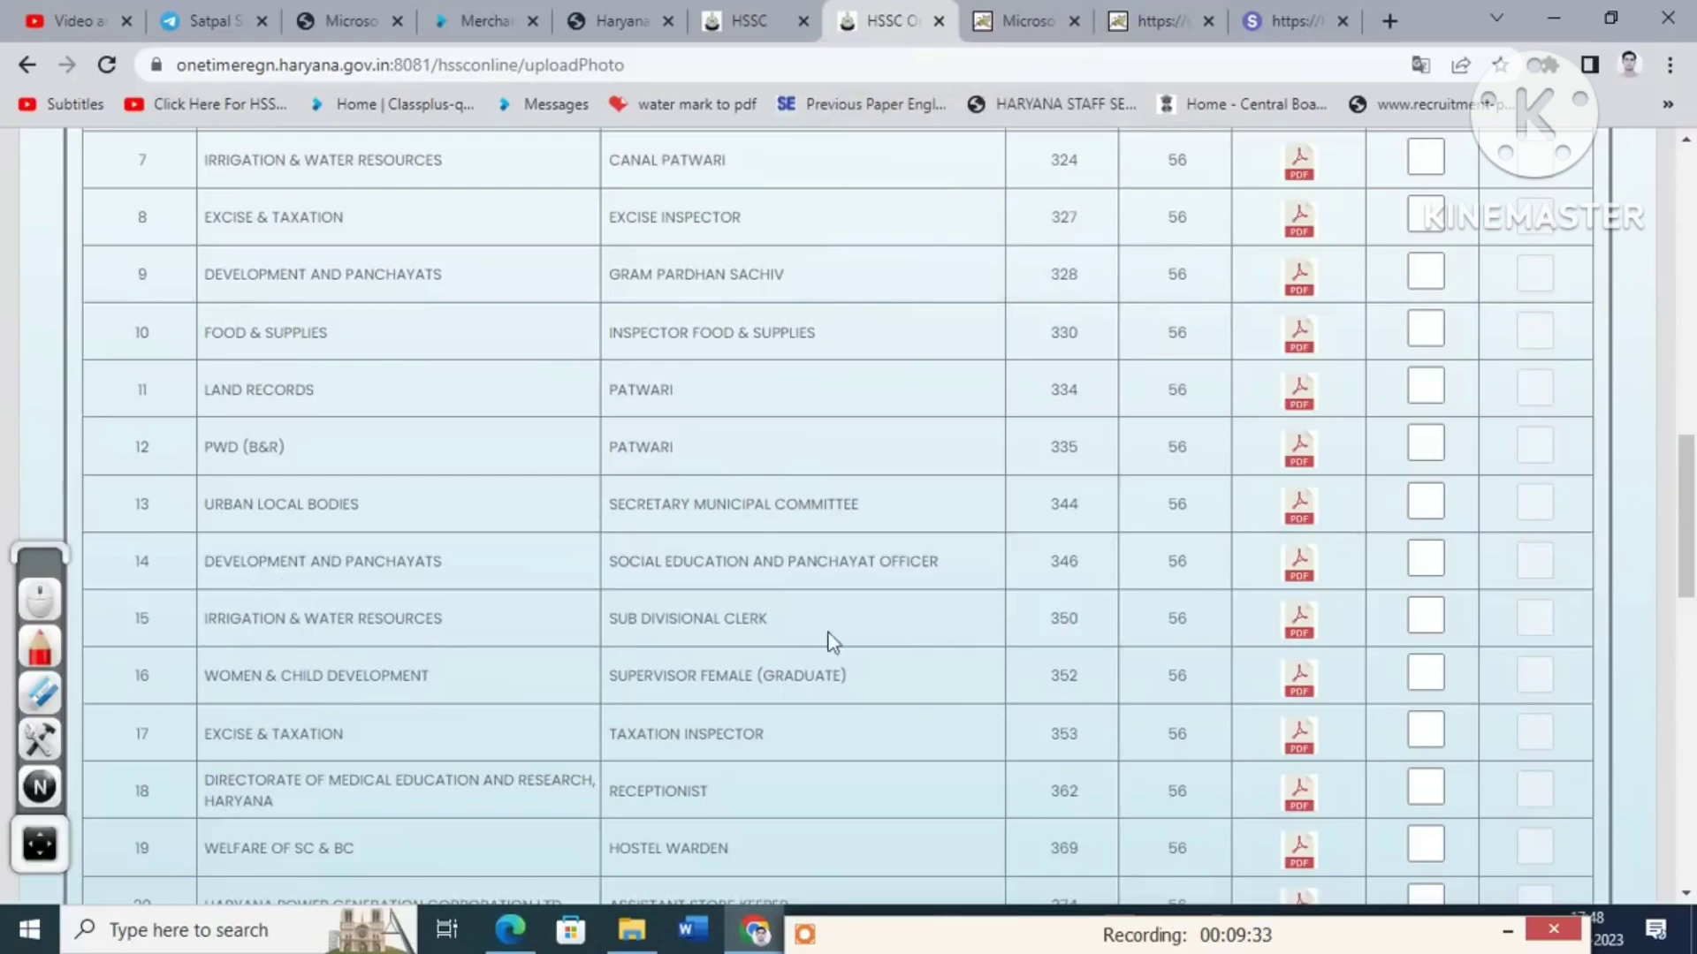
- Certify eligibility for the Supervisor Female (Graduate) and Taxation Inspector posts and select both for application
scroll(1374, 555, up, 5)
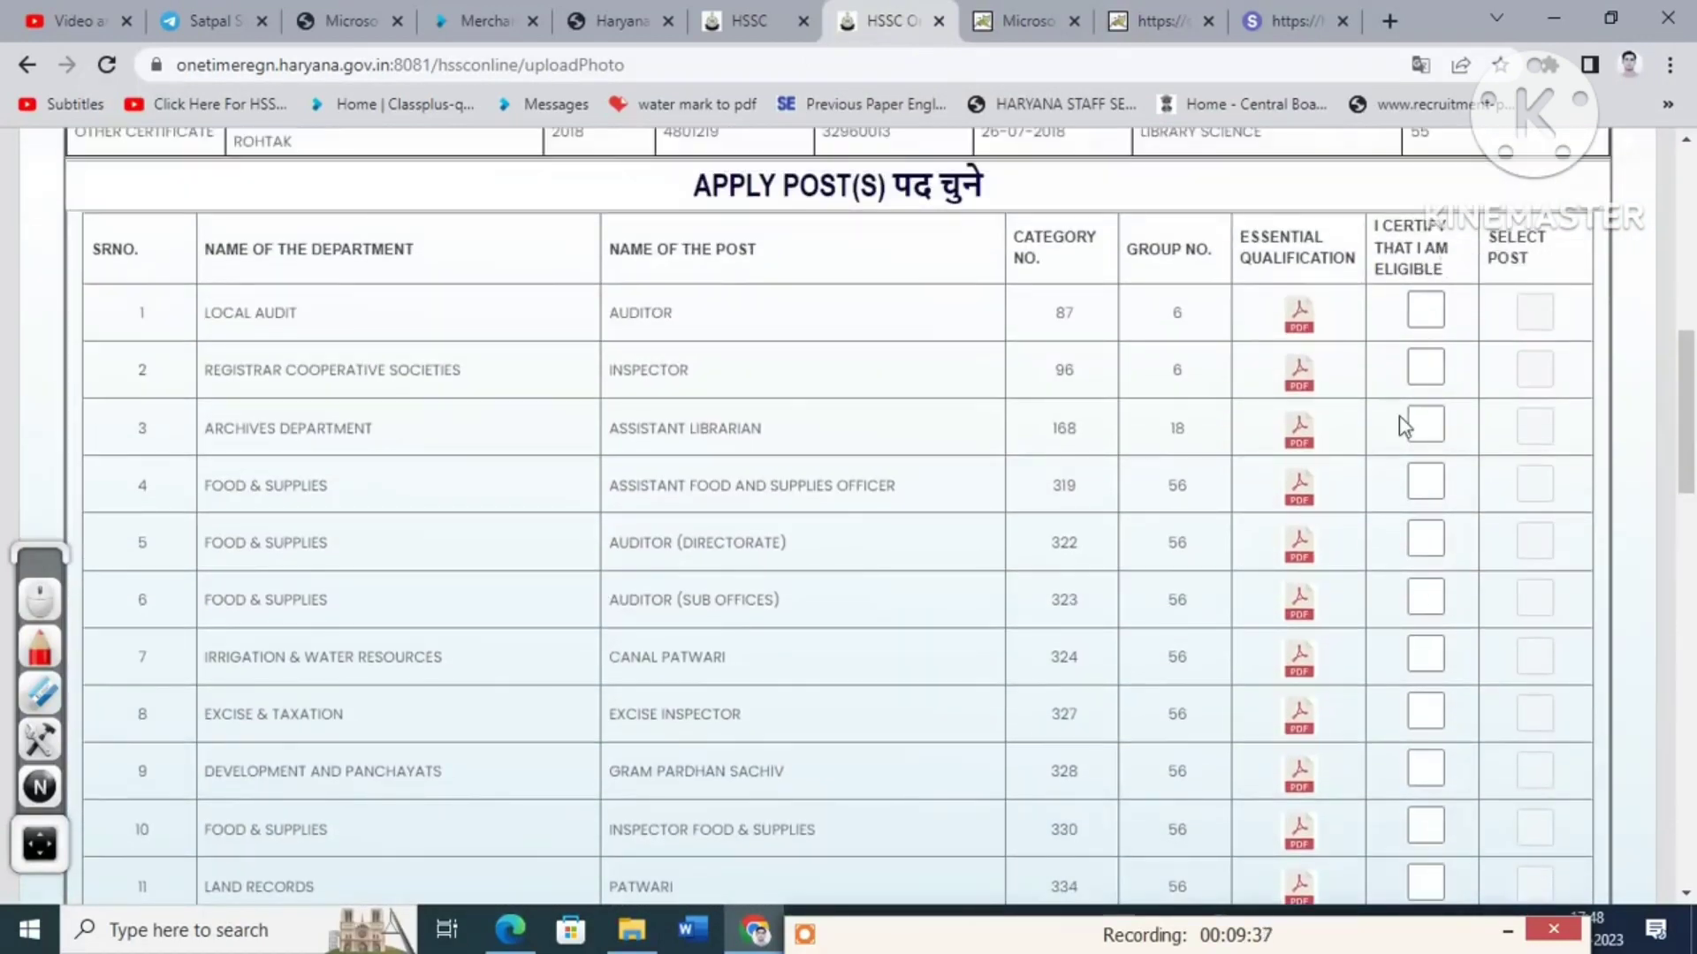
scroll(378, 757, down, 5)
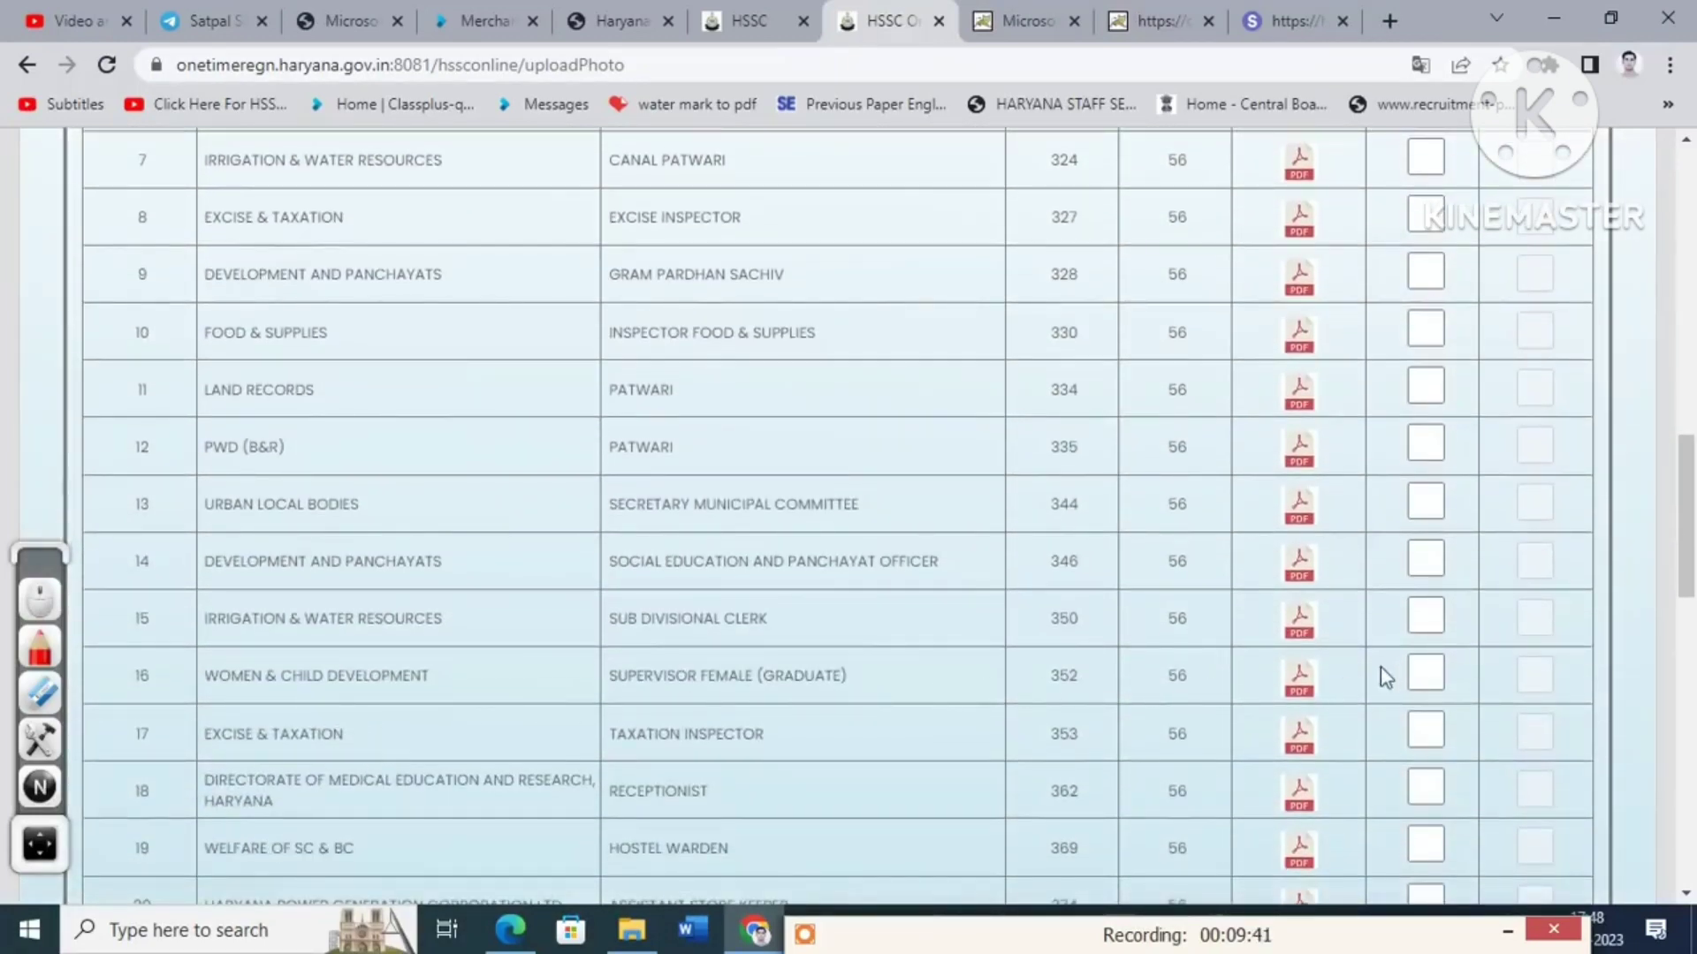
click(1425, 675)
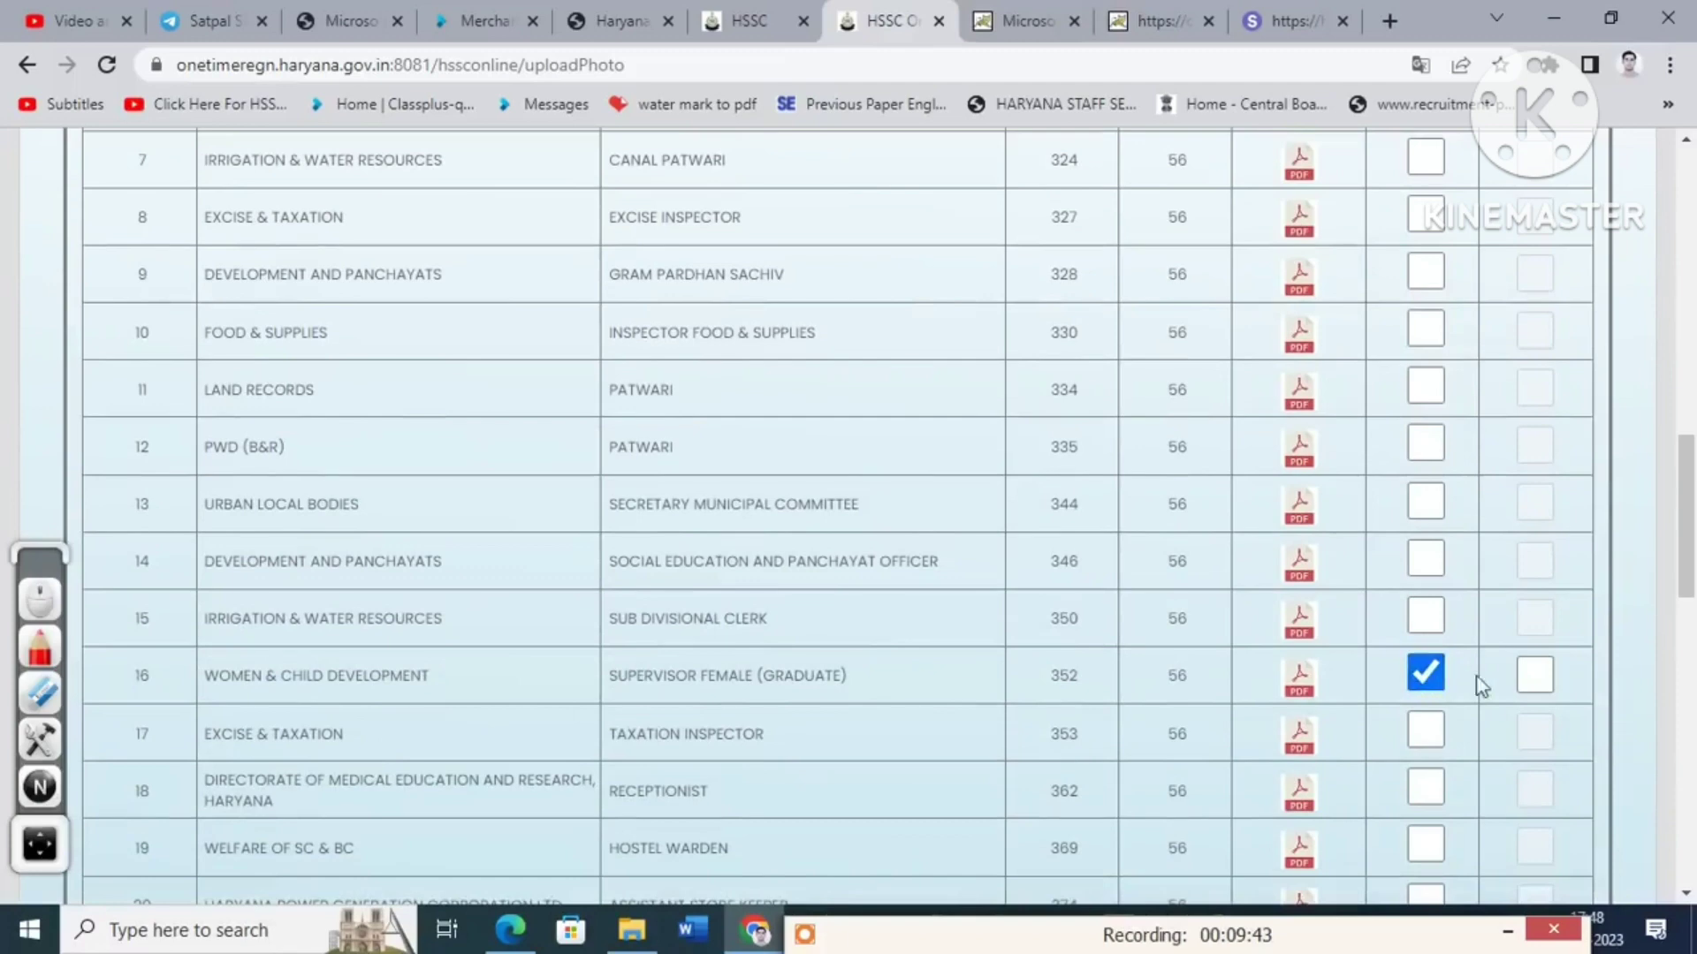
scroll(1493, 636, up, 3)
scroll(1503, 584, up, 3)
scroll(1537, 360, down, 5)
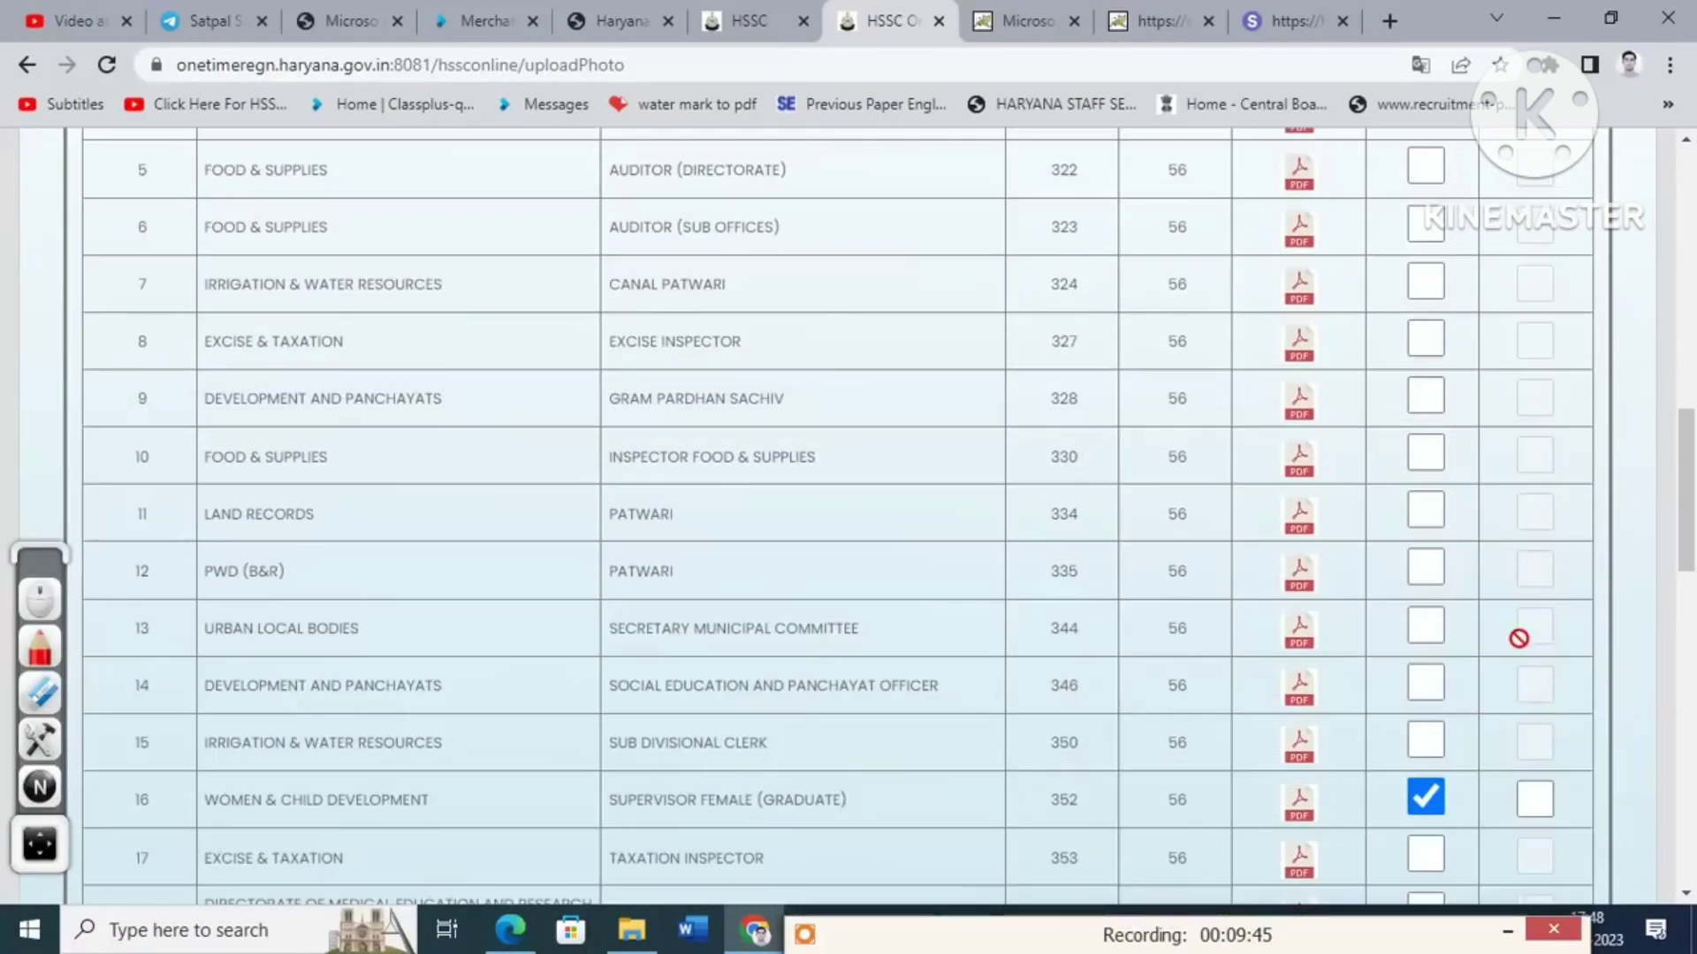
click(1537, 676)
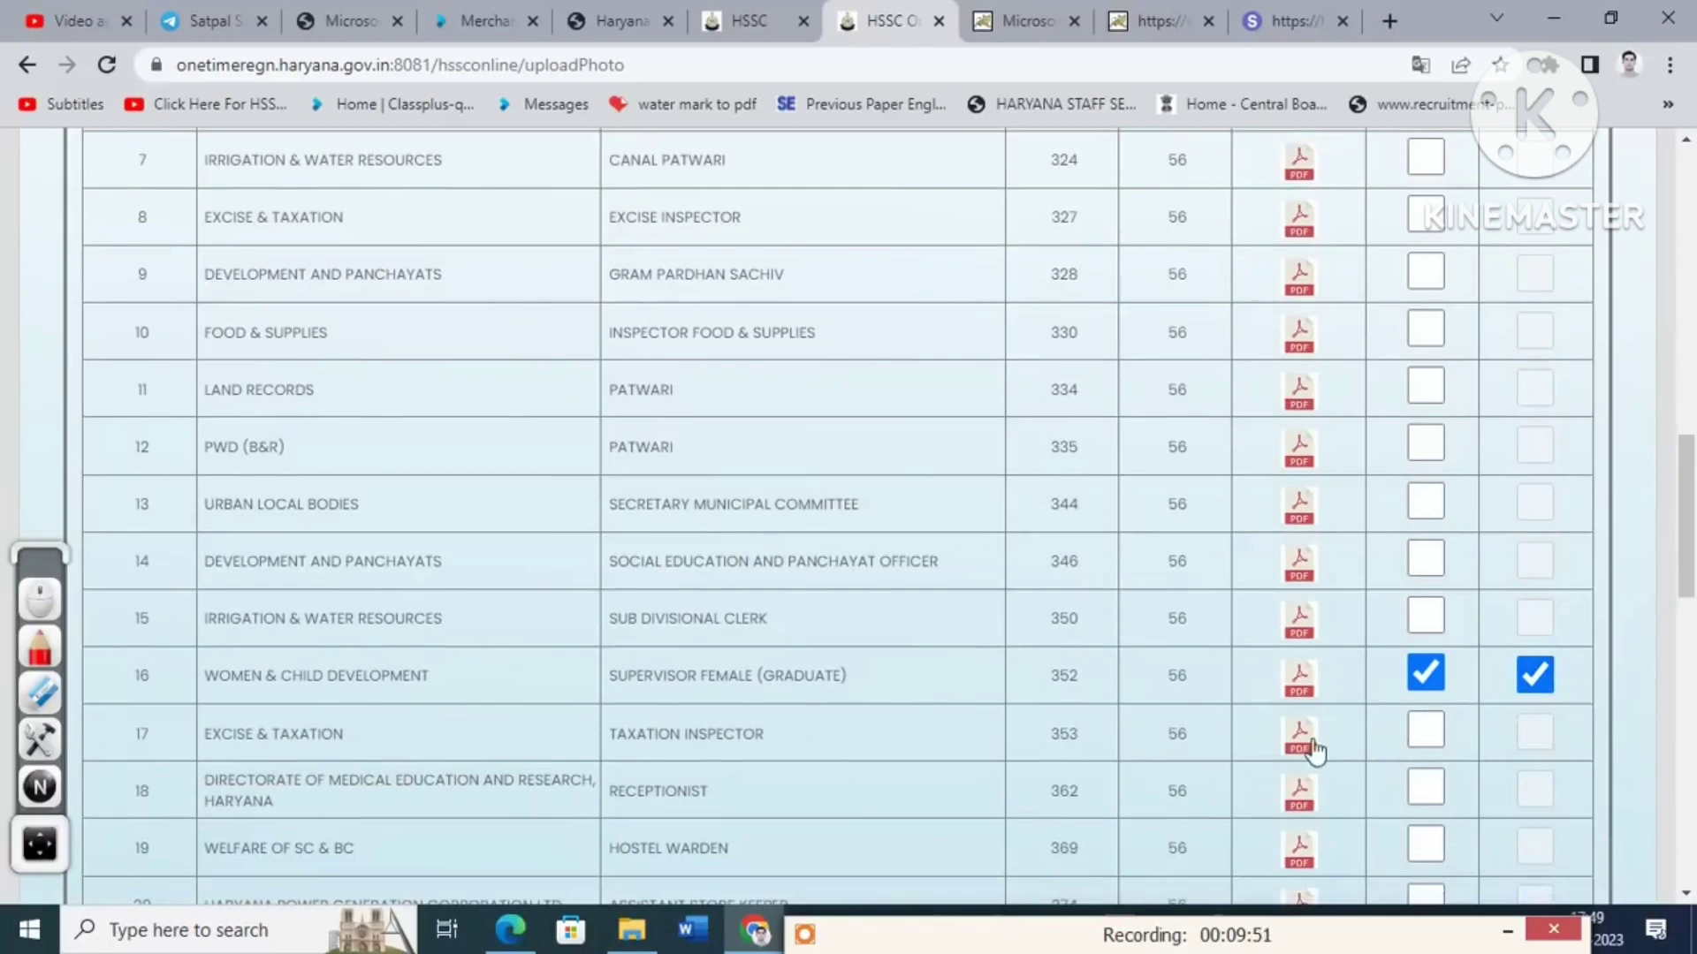
click(1424, 734)
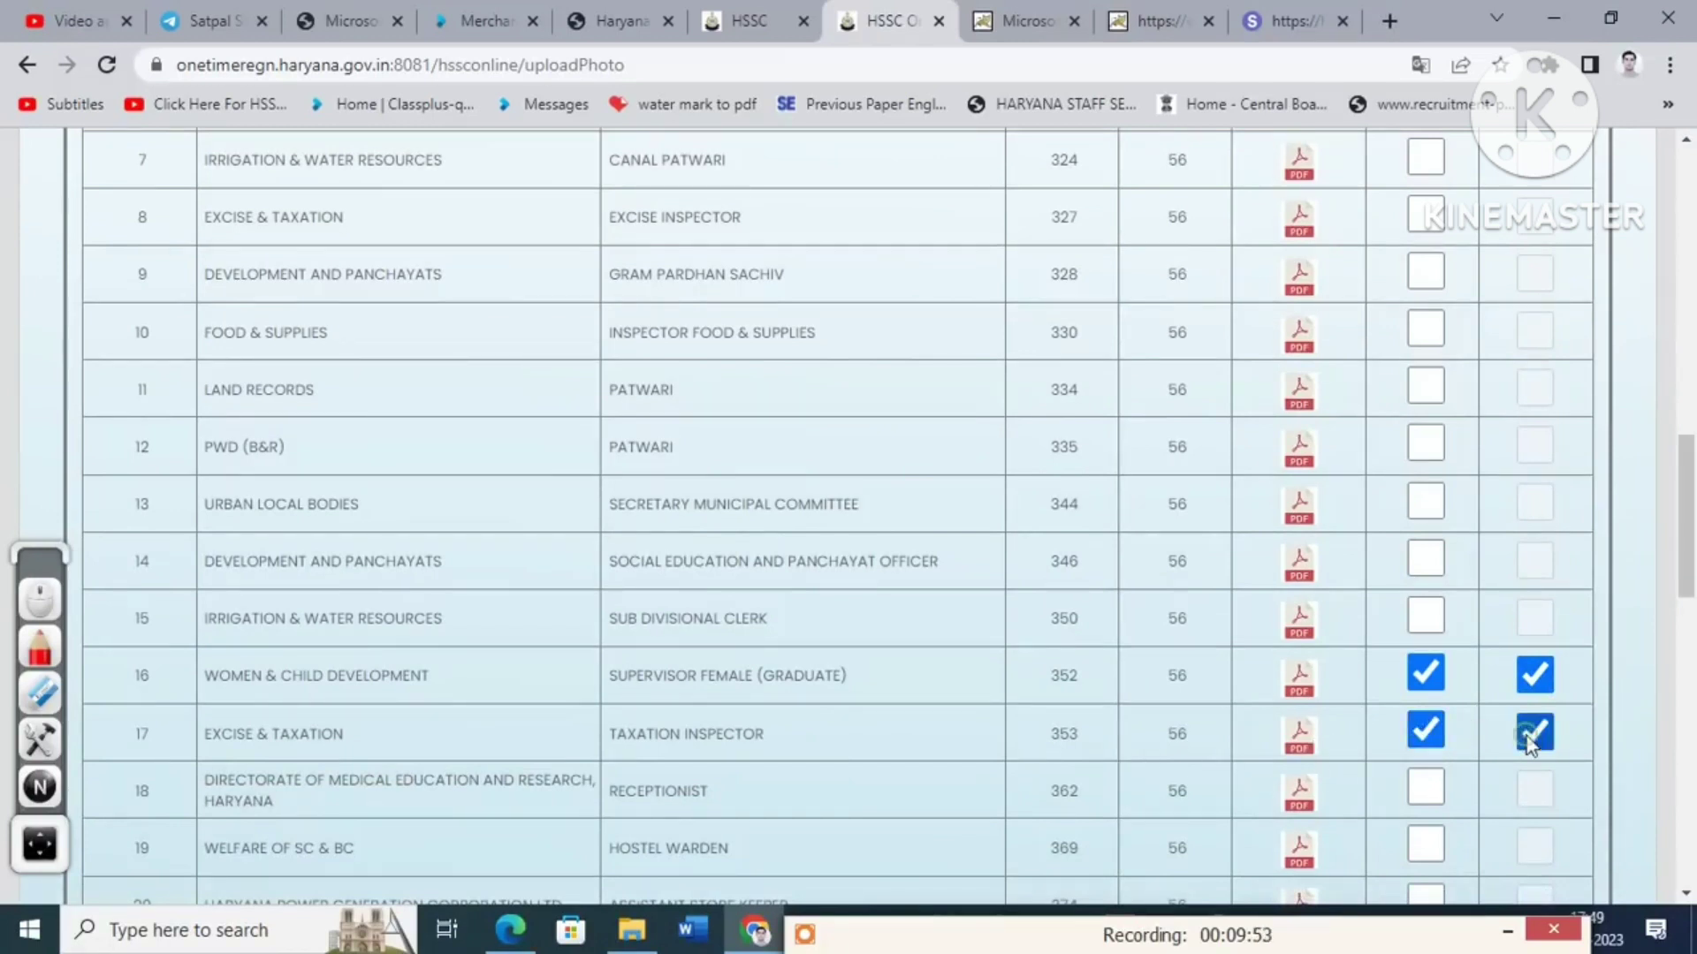
- Clear the post selections for Supervisor Female (Graduate) and Taxation Inspector, keeping their eligibility certifications
scroll(1524, 735, up, 7)
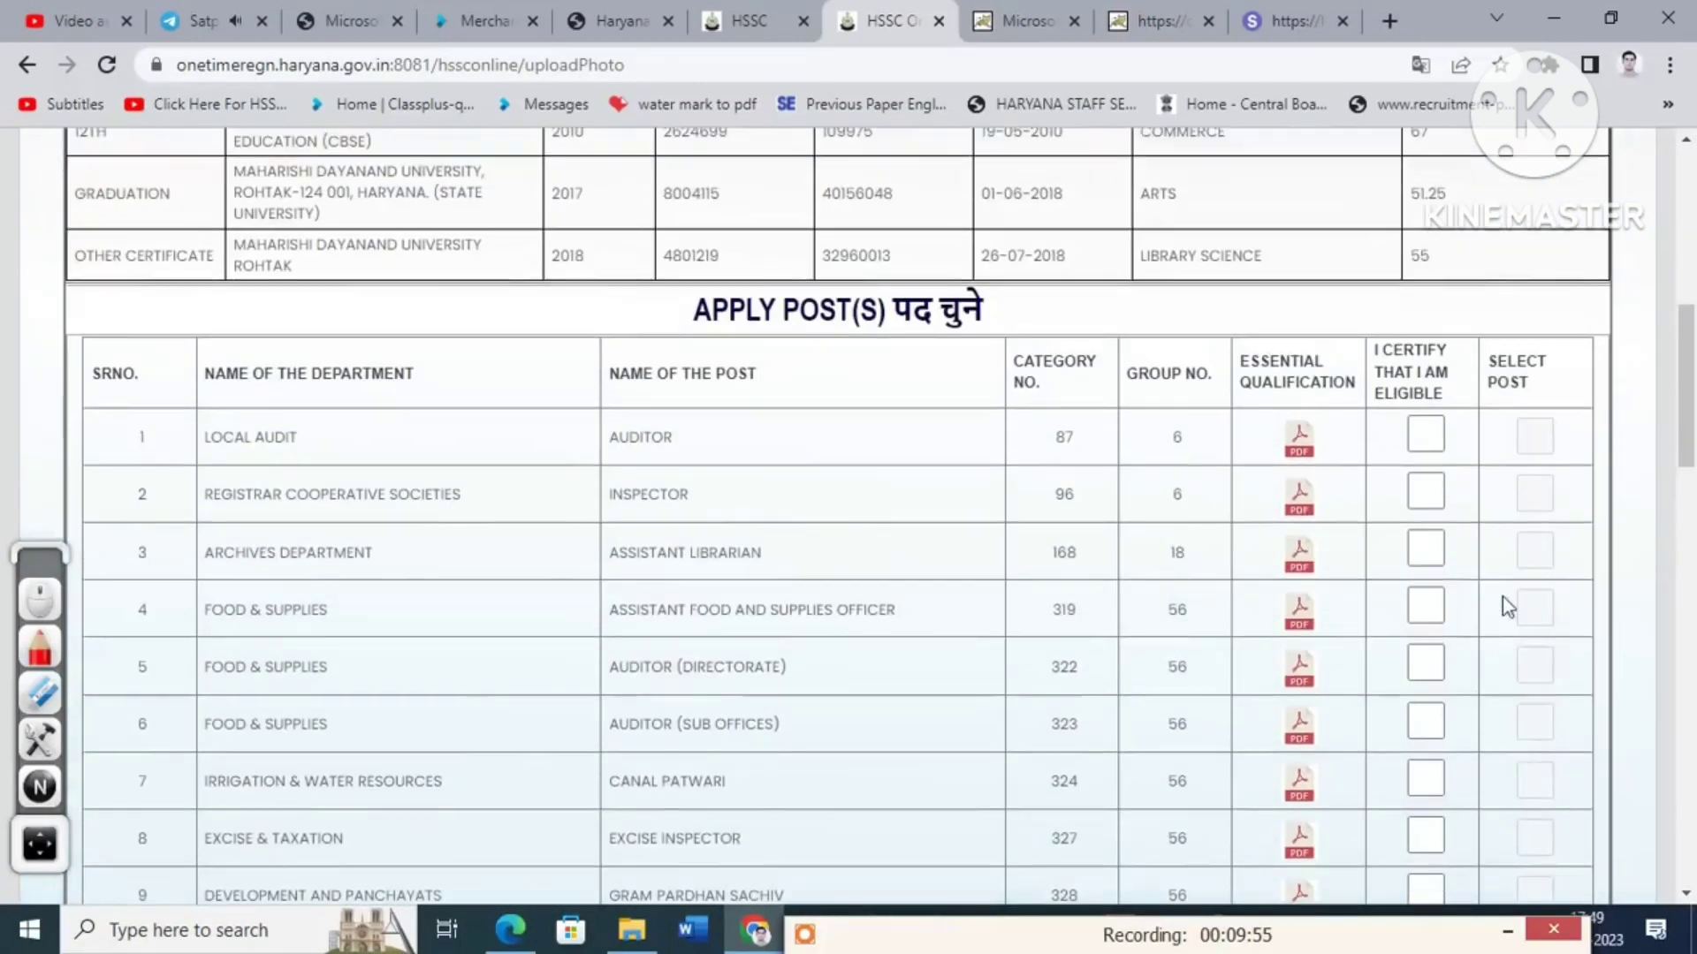
scroll(1502, 598, down, 7)
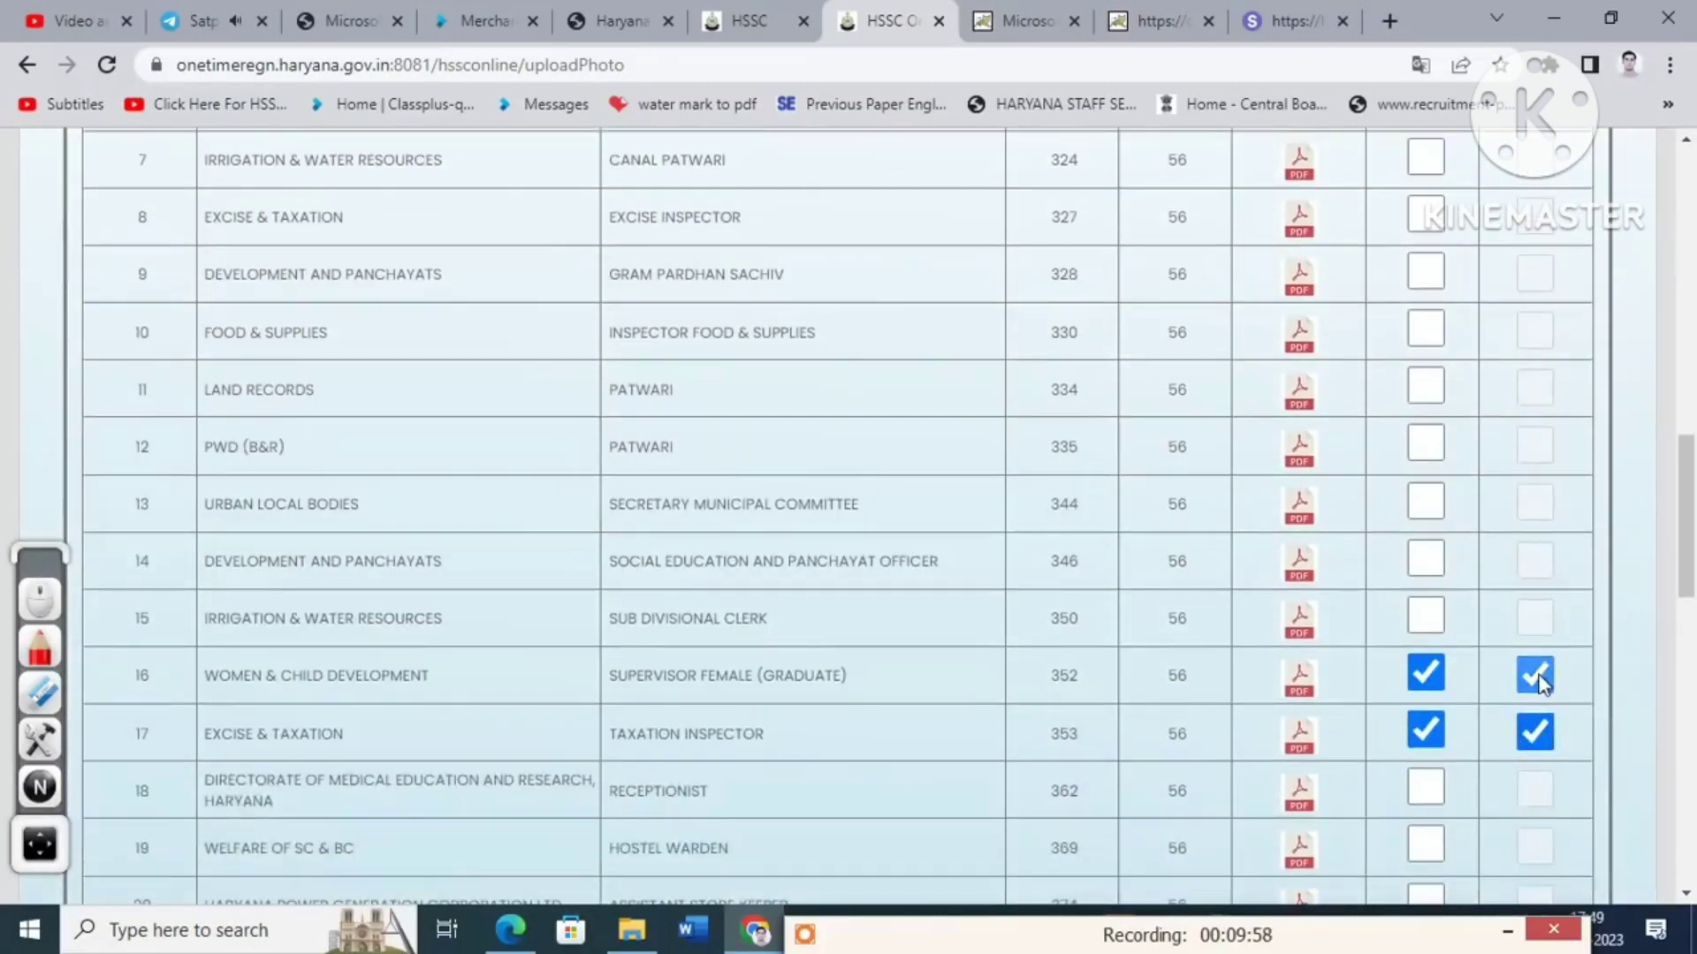
click(1538, 680)
click(1536, 732)
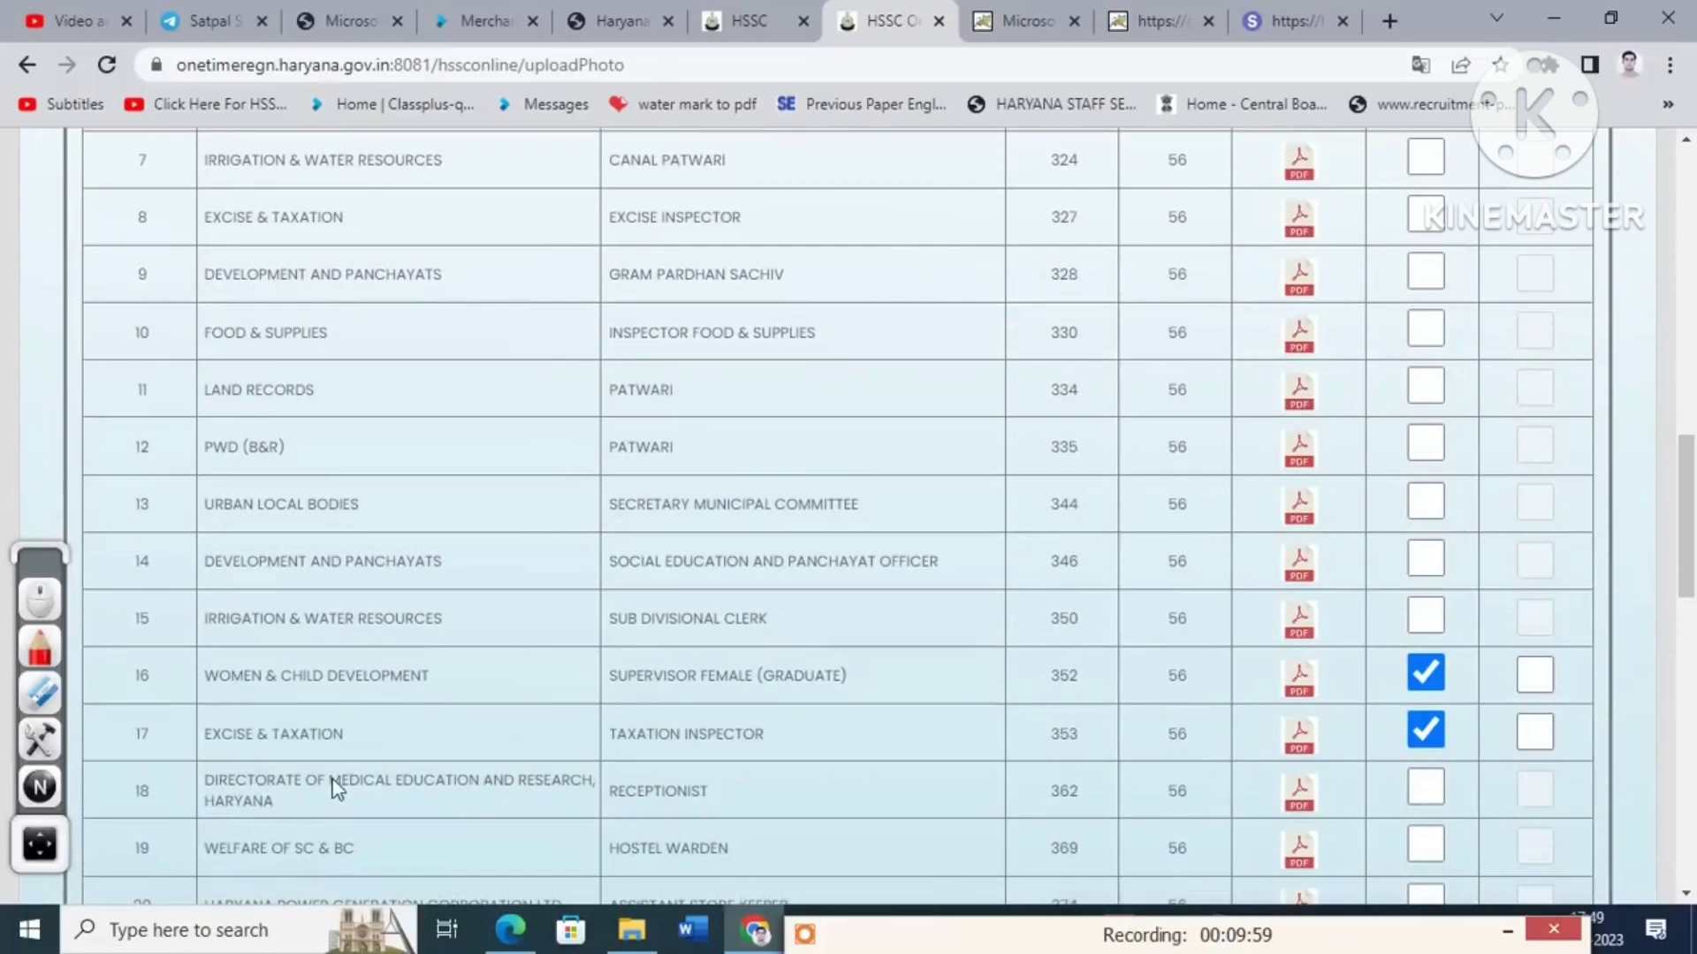
- Look through the posts down to Store Munshi in row 27 and return to Auditor in row 1
scroll(336, 791, down, 3)
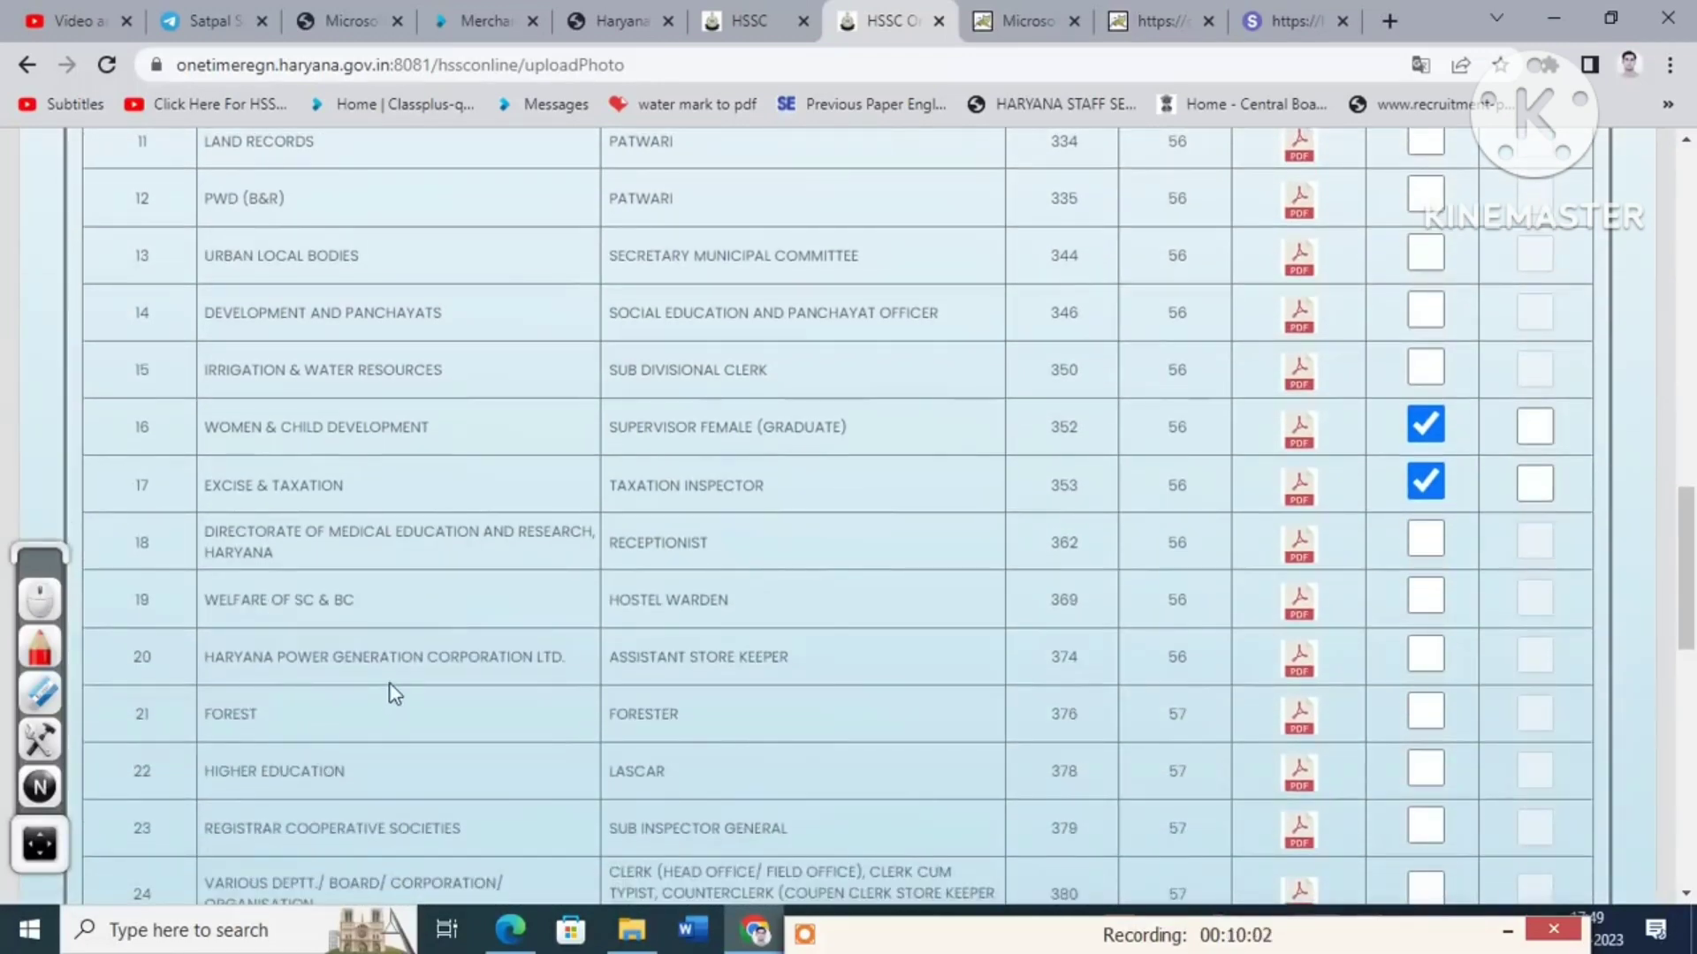
scroll(390, 683, down, 3)
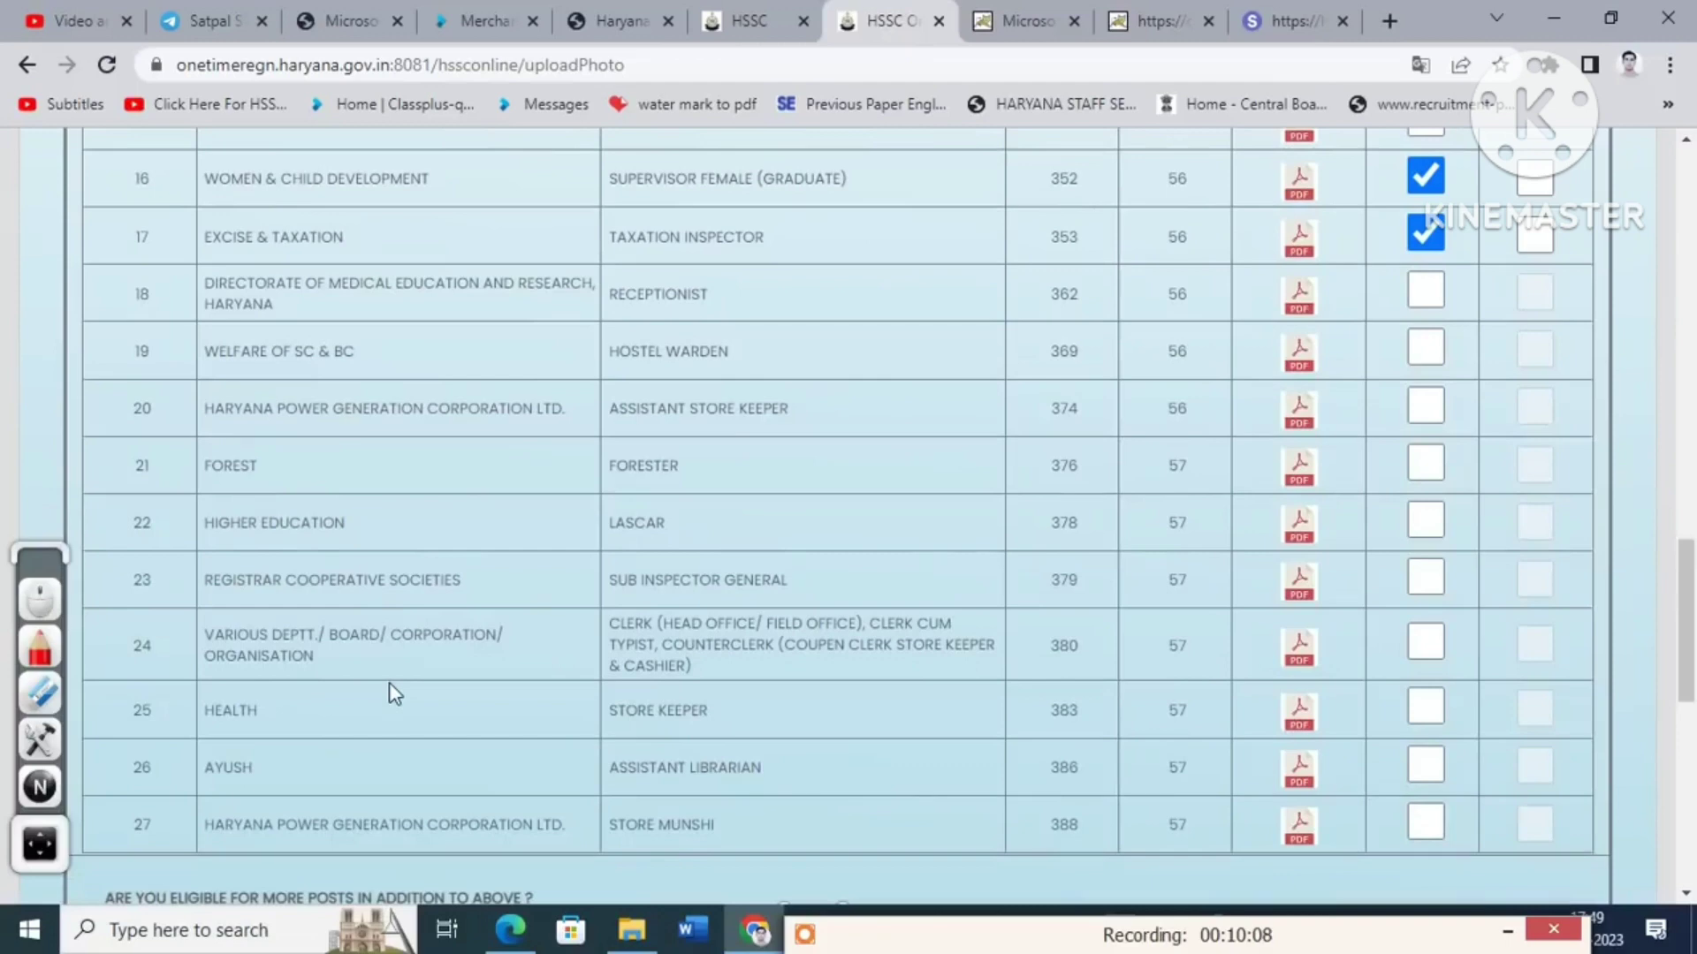
scroll(394, 693, up, 4)
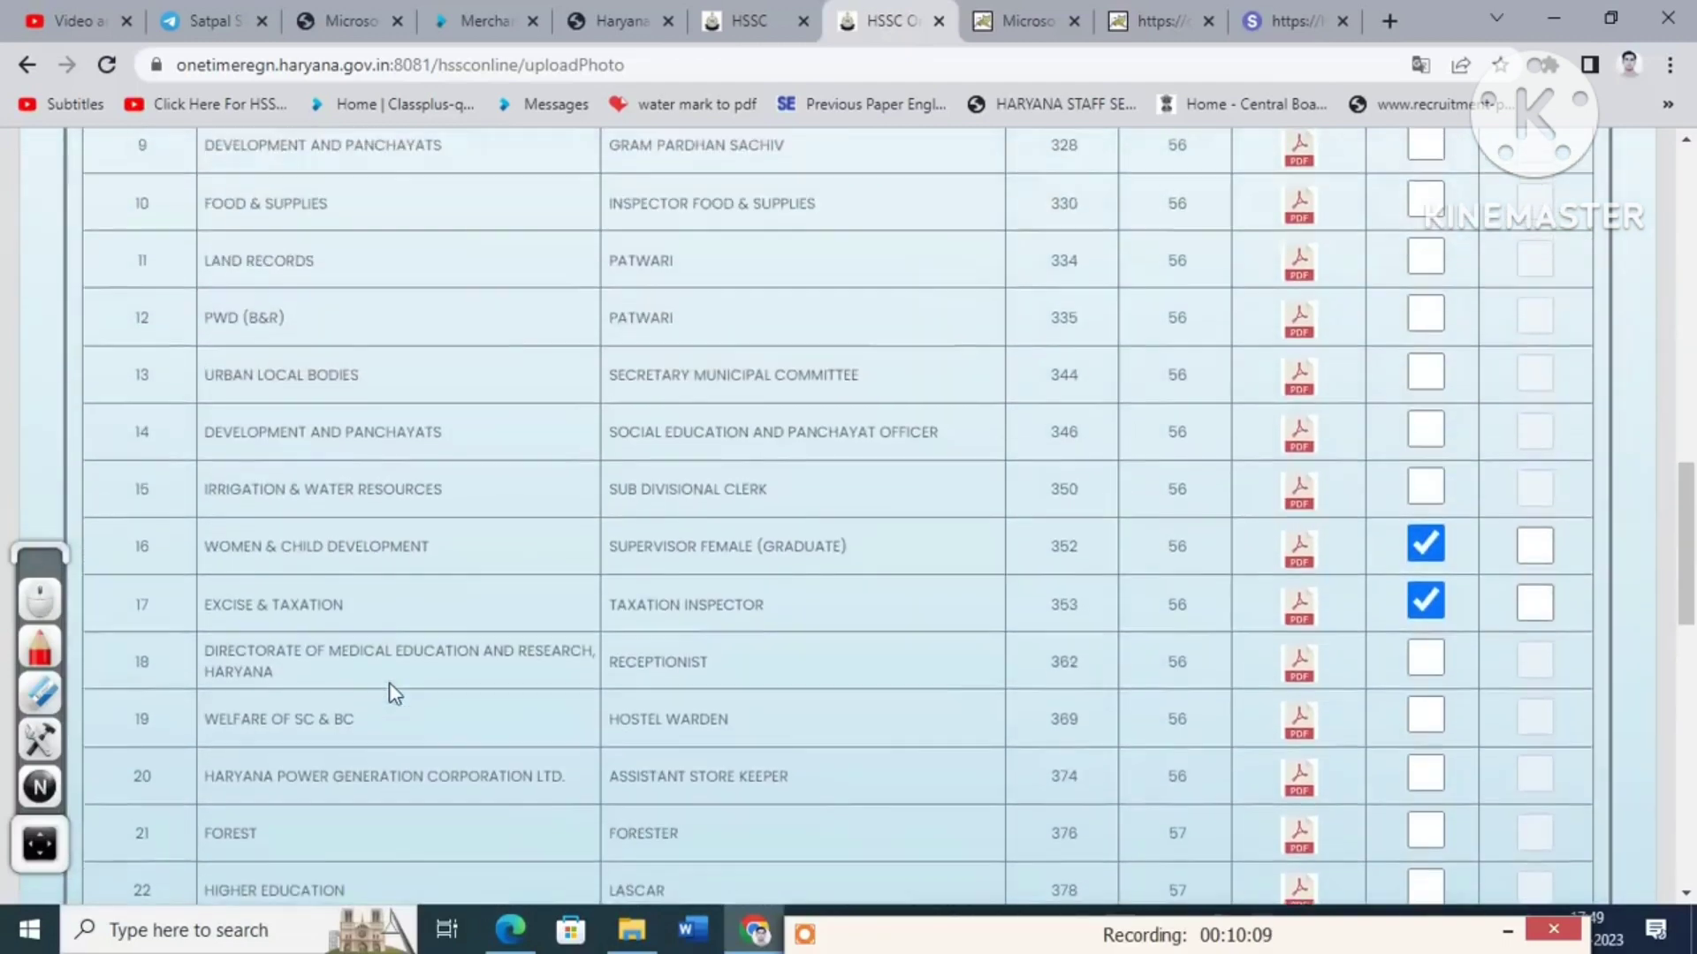
scroll(389, 683, up, 4)
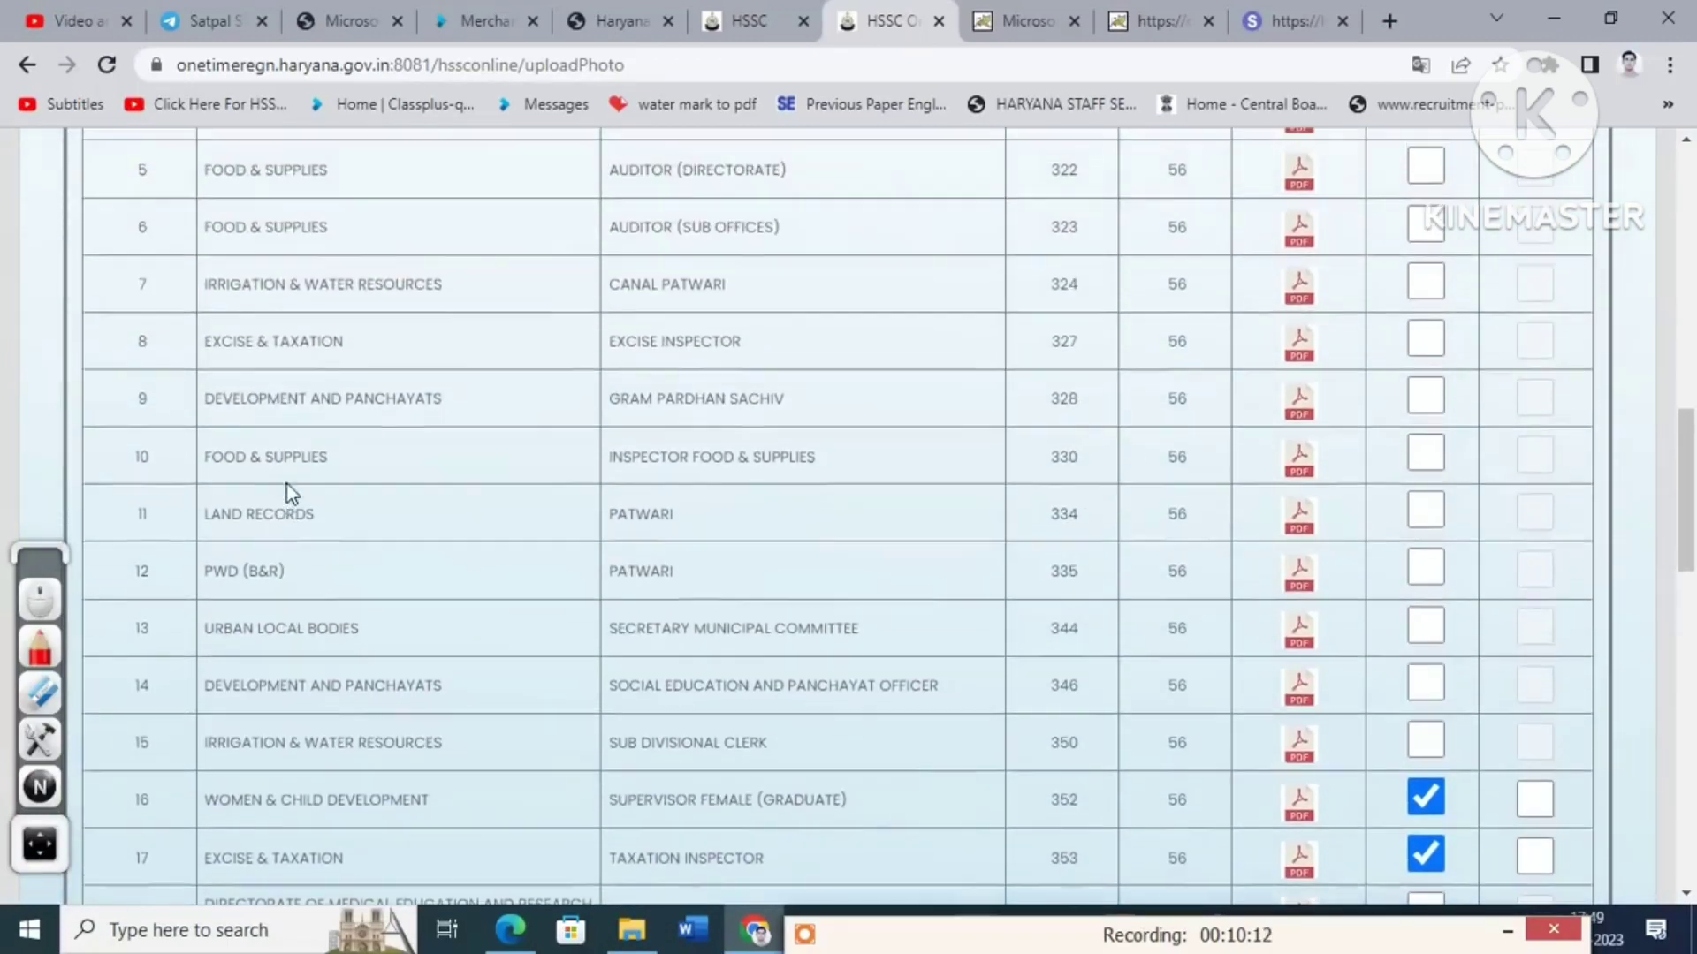
scroll(288, 484, up, 3)
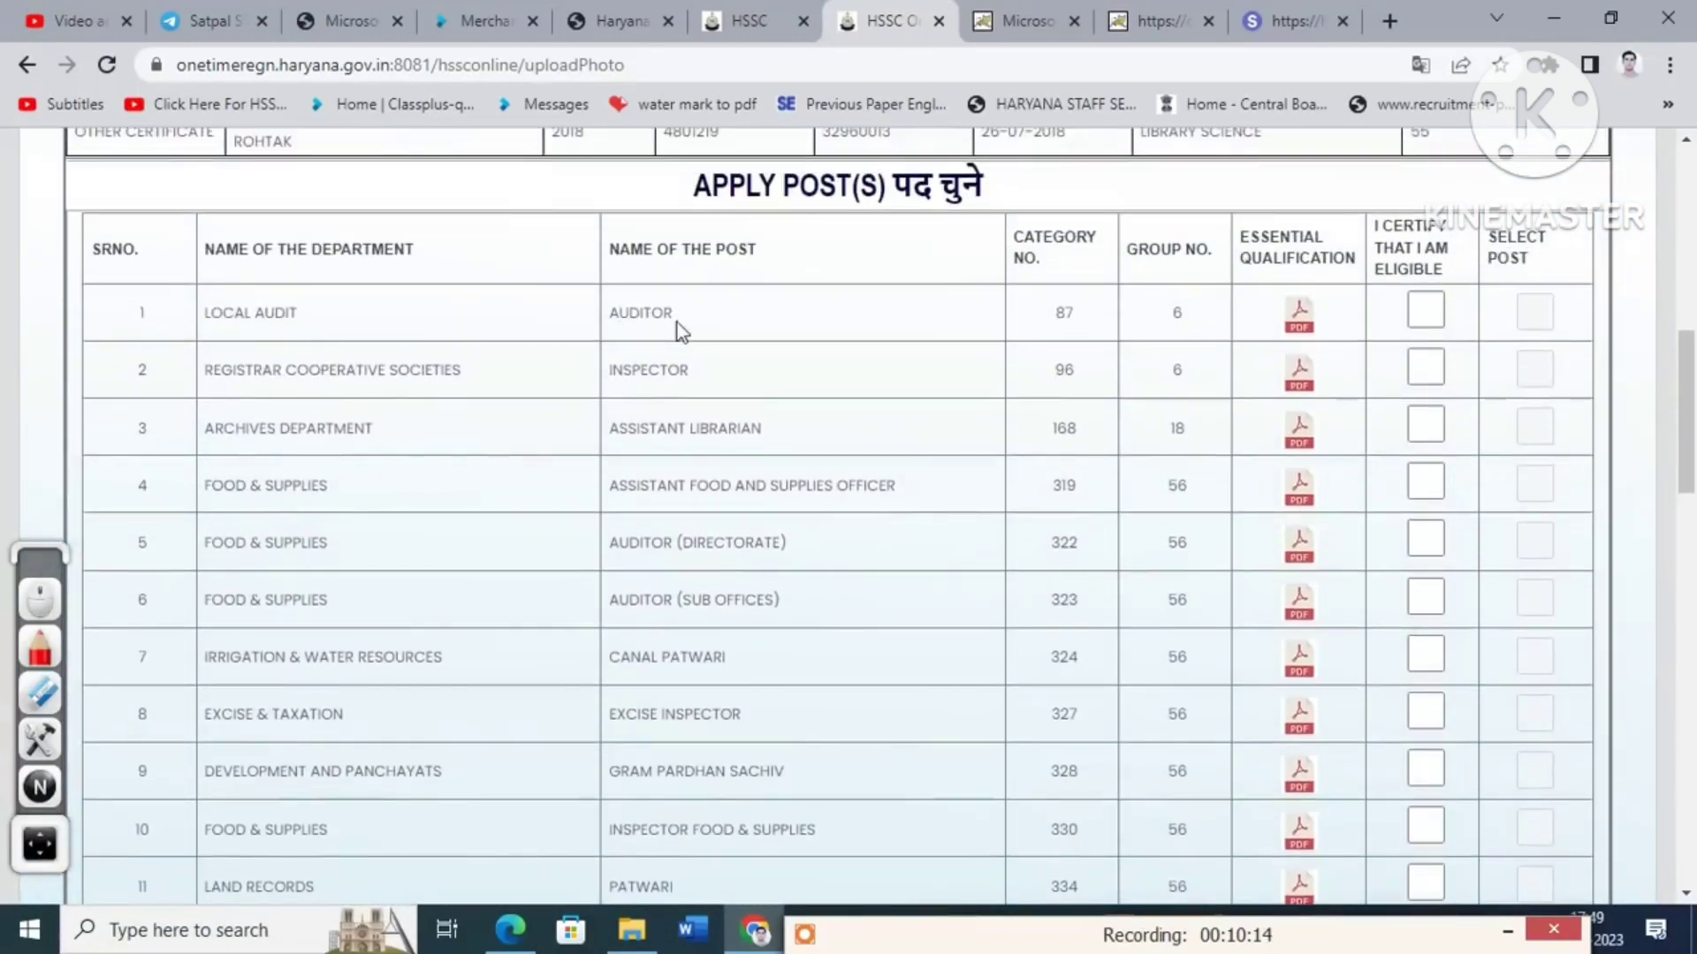
- View the essential qualification PDF for the Auditor post, category 87, and certify eligibility for that post
click(1424, 311)
click(1424, 311)
click(1311, 320)
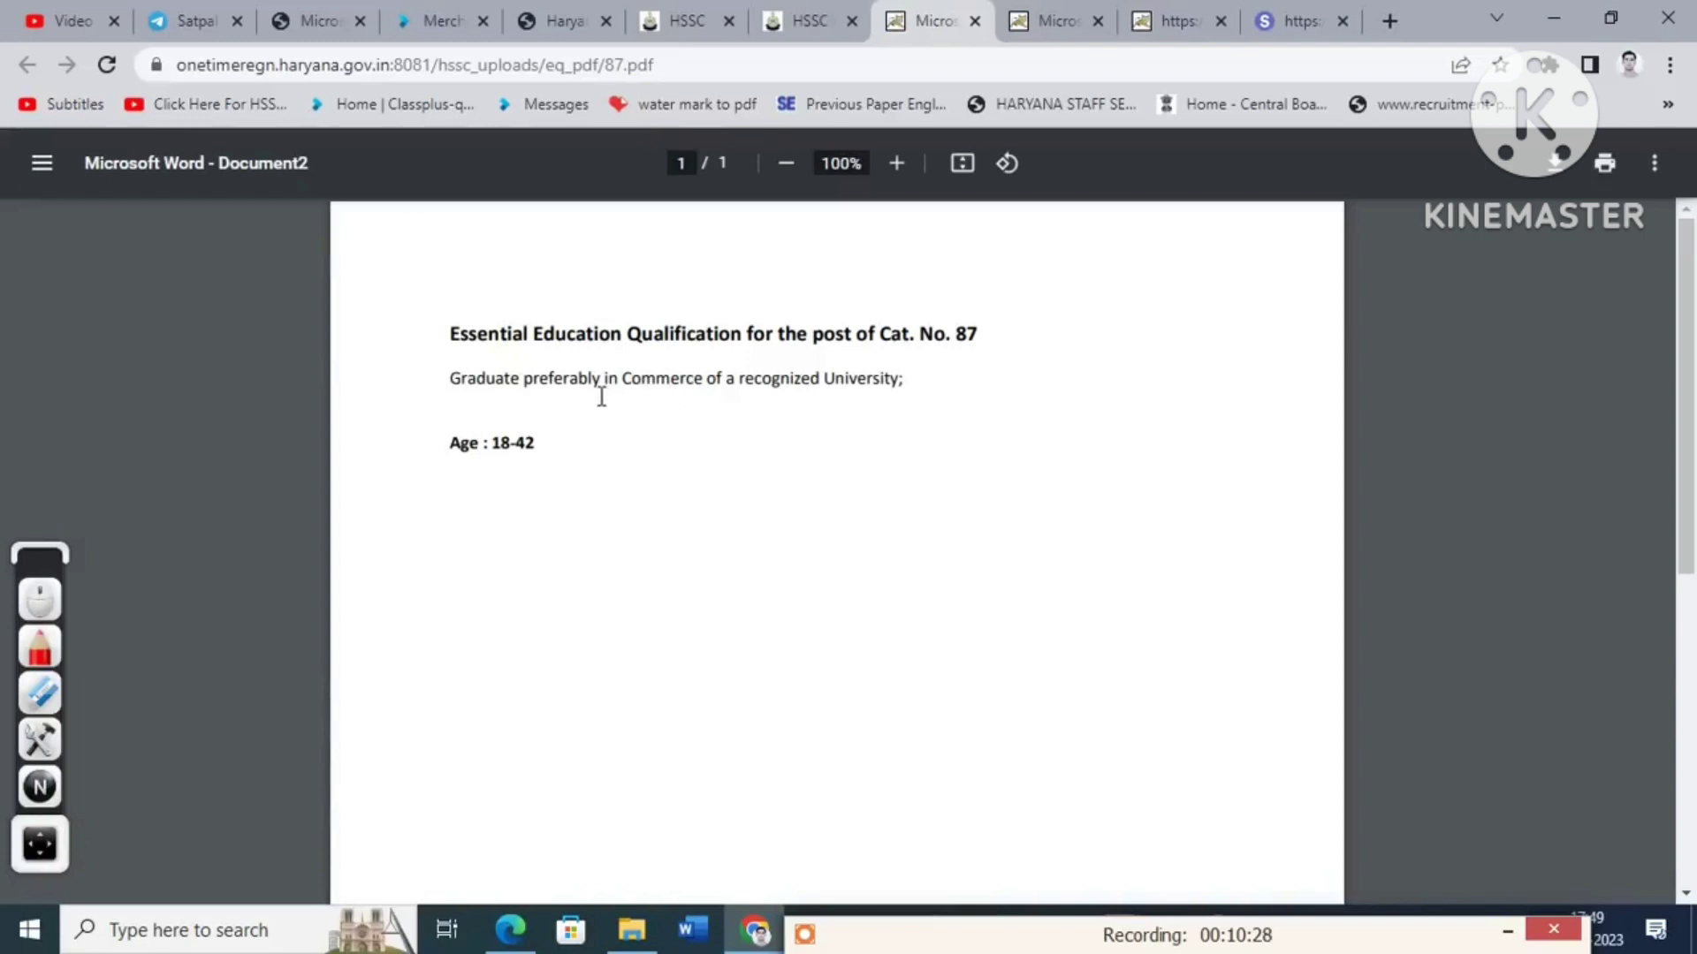
click(810, 16)
click(1423, 309)
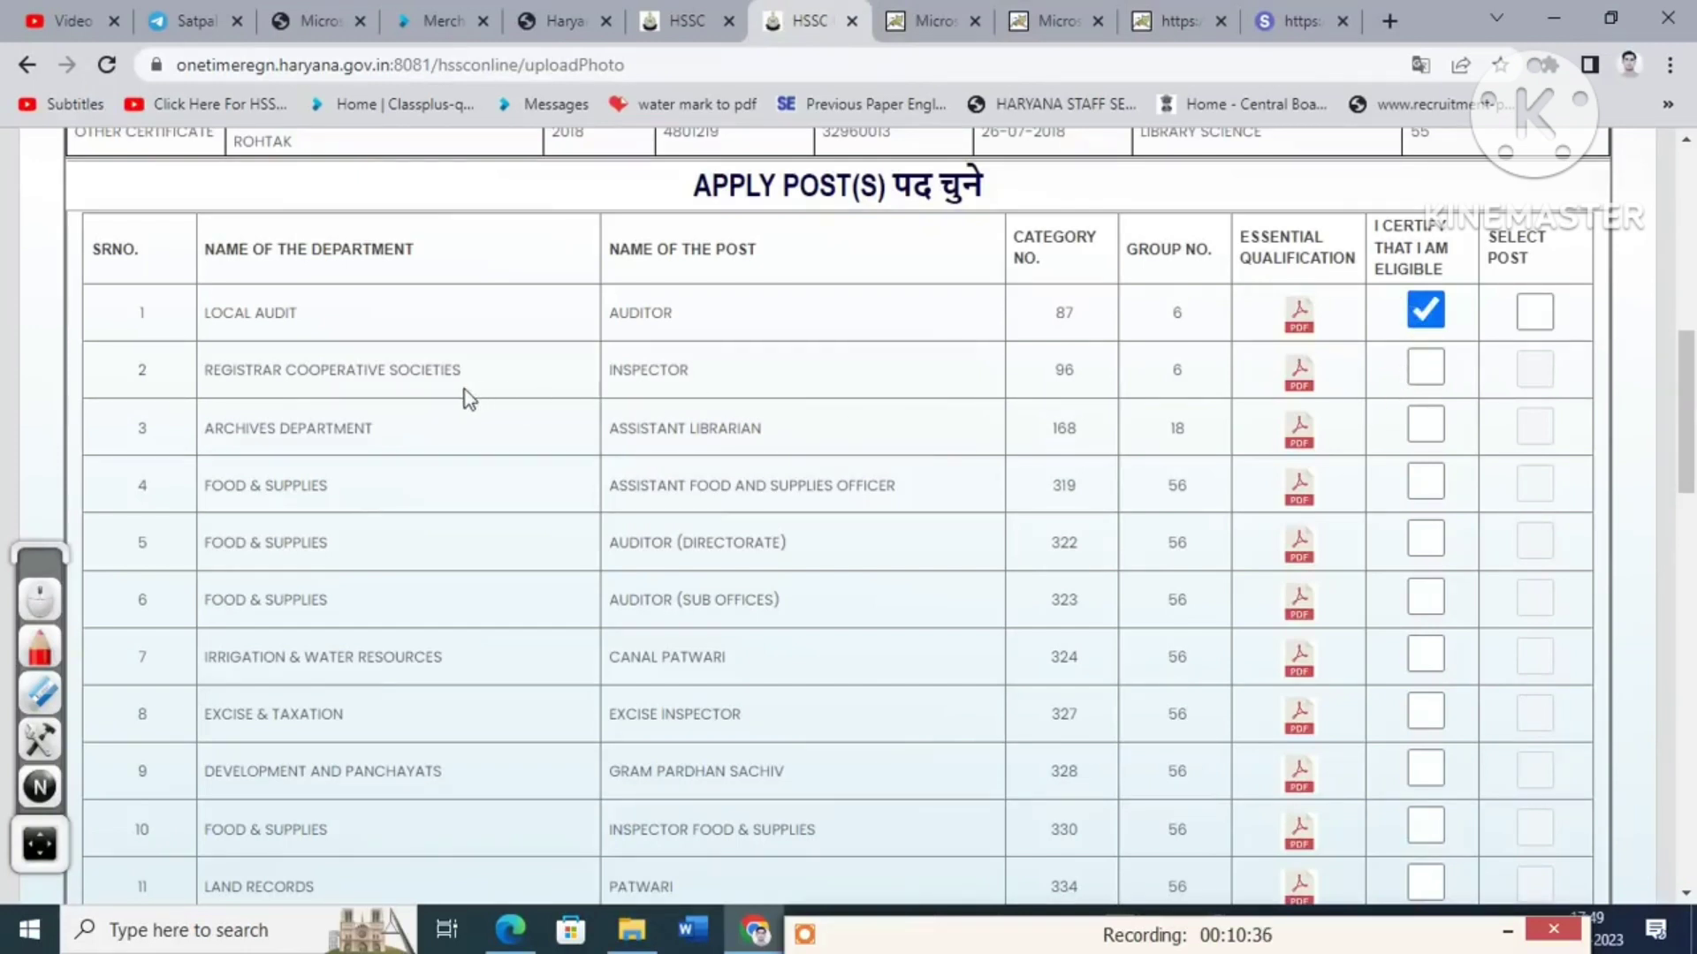
- Certify eligibility for the Inspector post in Registrar Cooperative Societies, view its category 96 qualification PDF, and return to the post list
click(1427, 370)
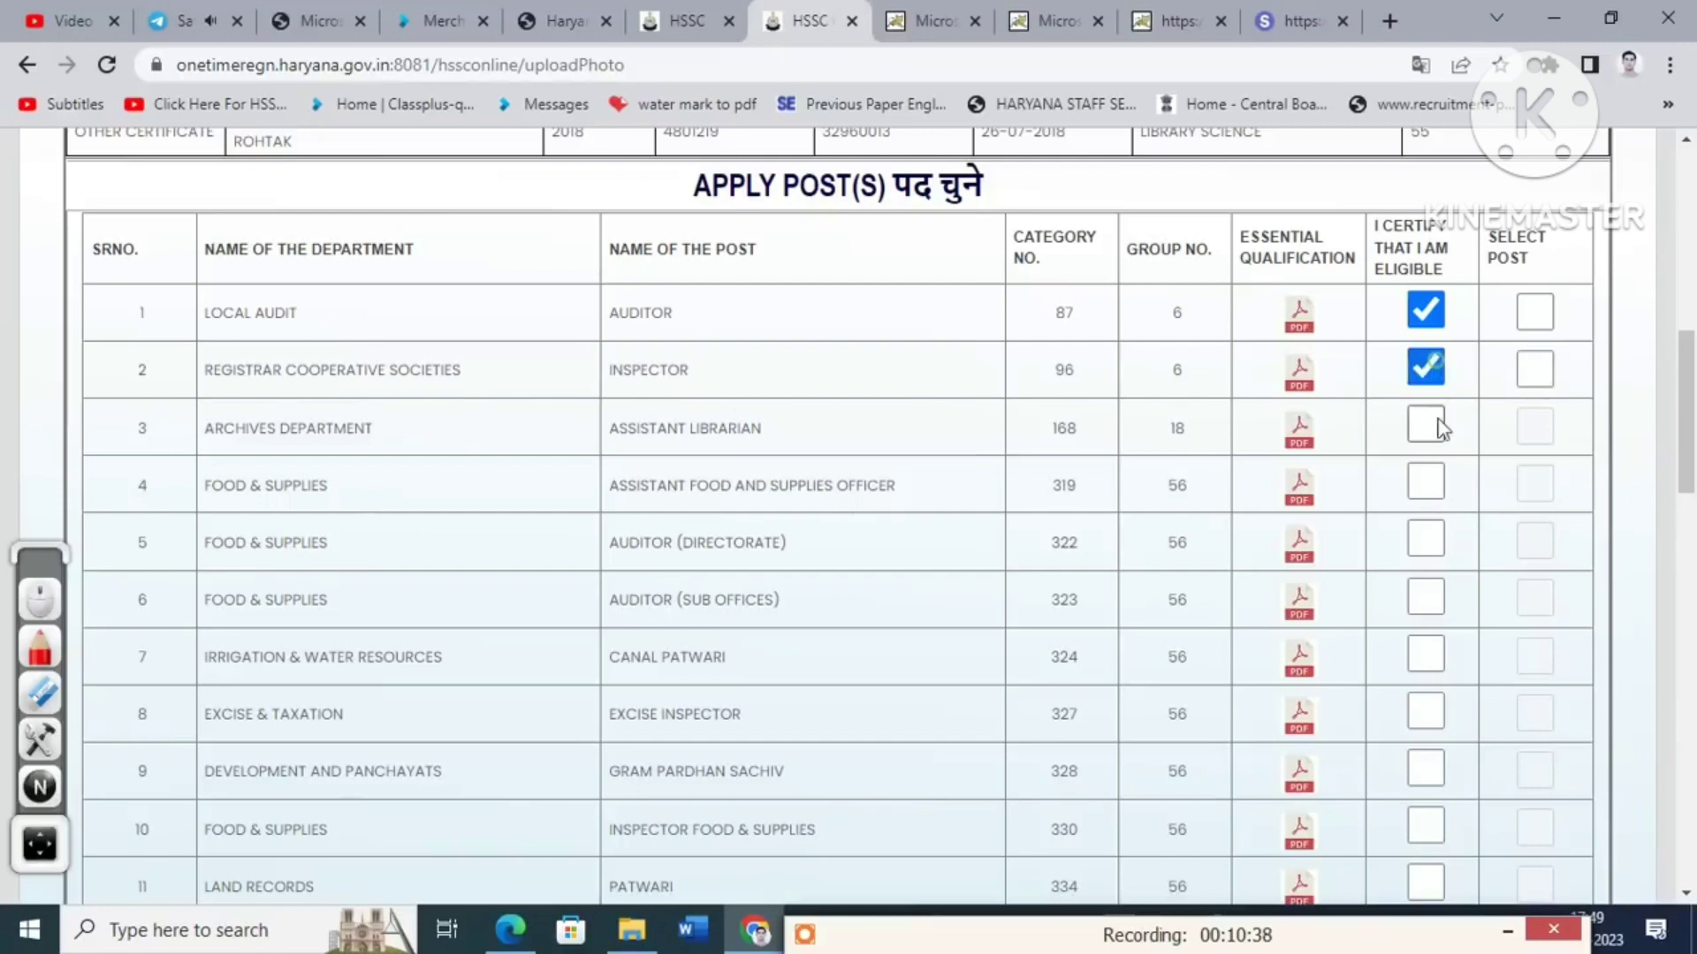
click(1299, 373)
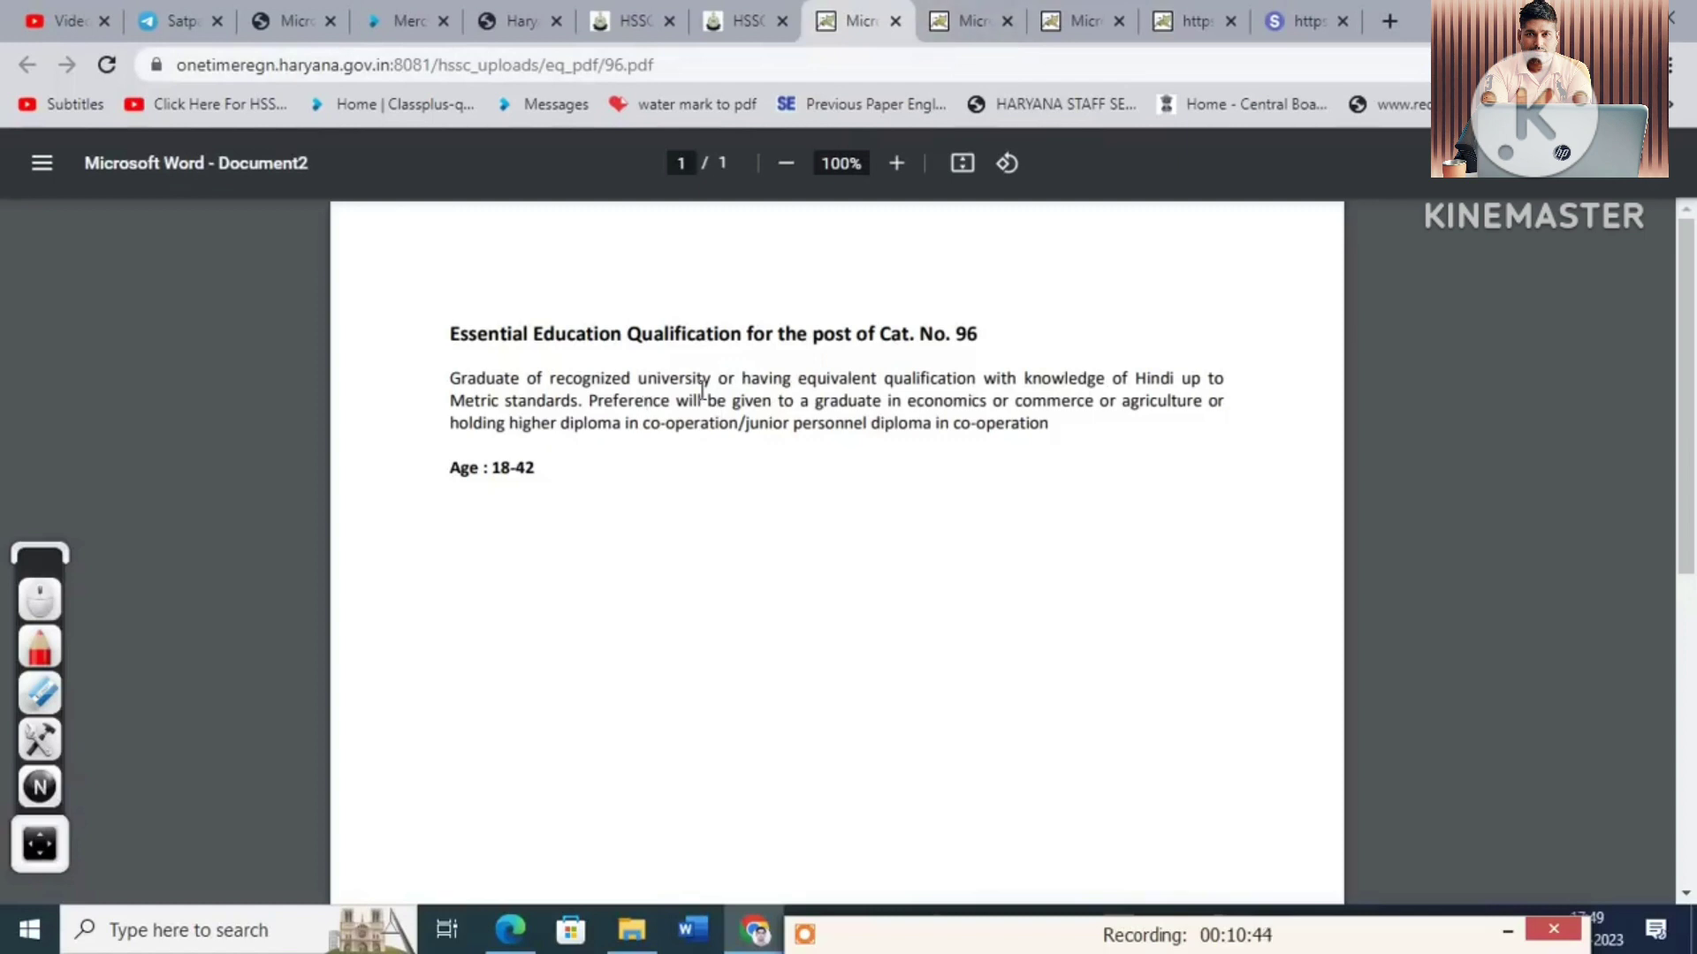
click(757, 25)
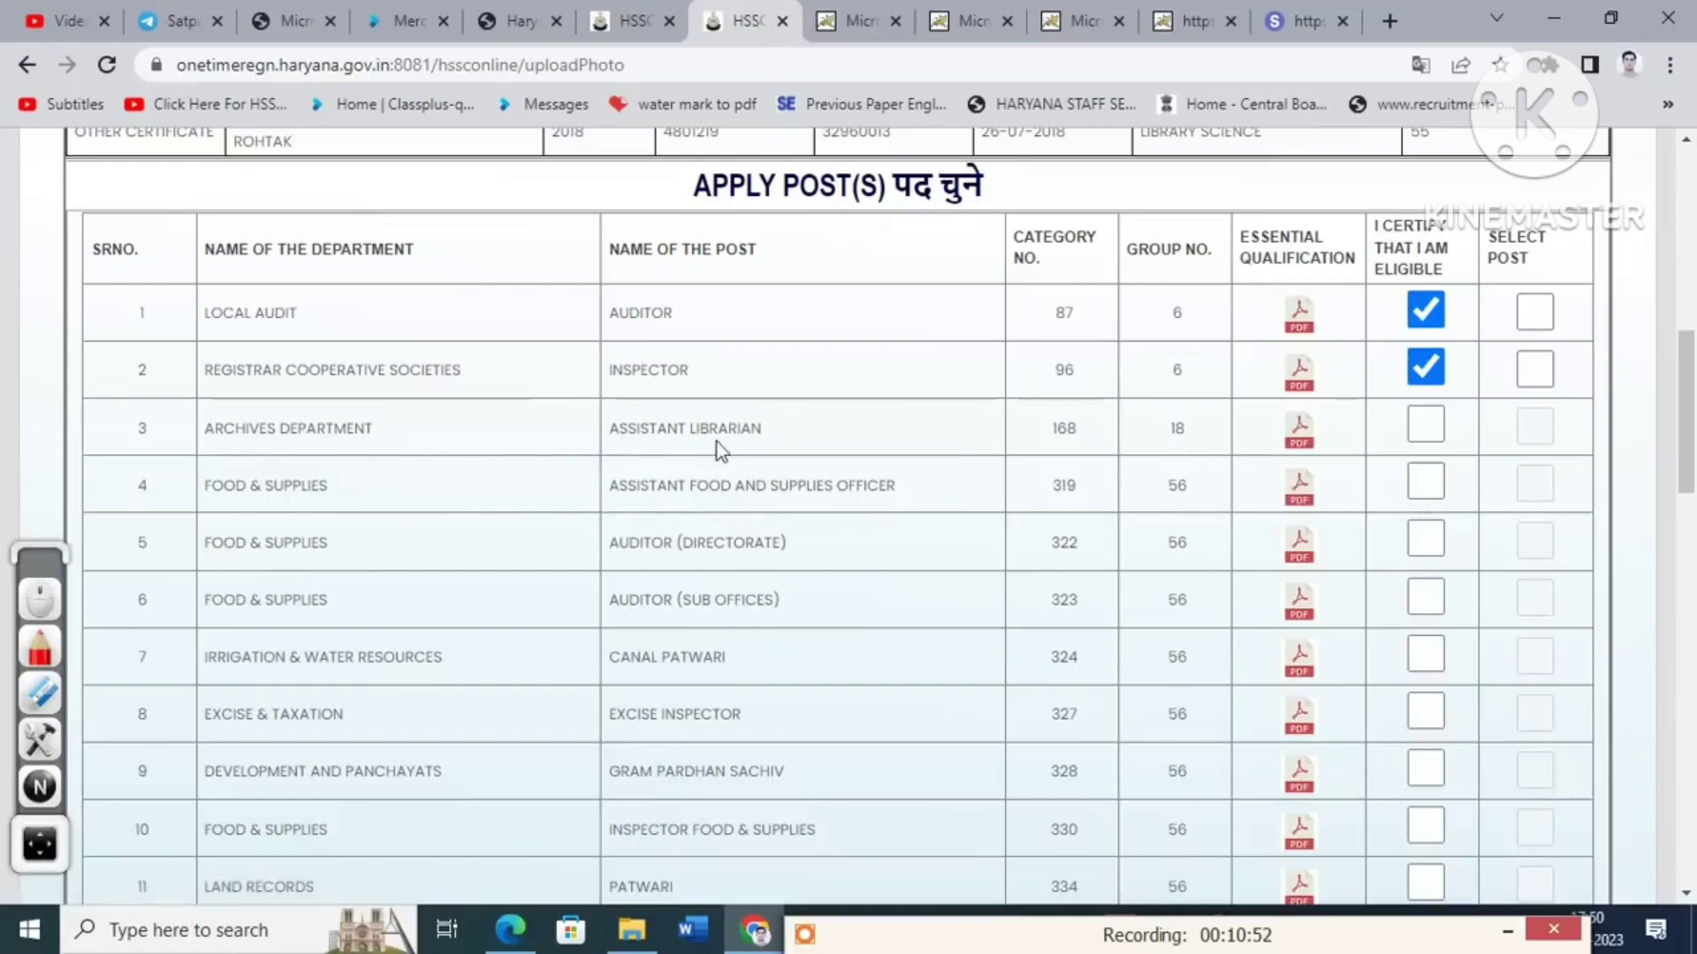
- Certify eligibility for Assistant Librarian in the Archives Department, Auditor (Directorate), and Assistant Food and Supplies Officer
click(1428, 431)
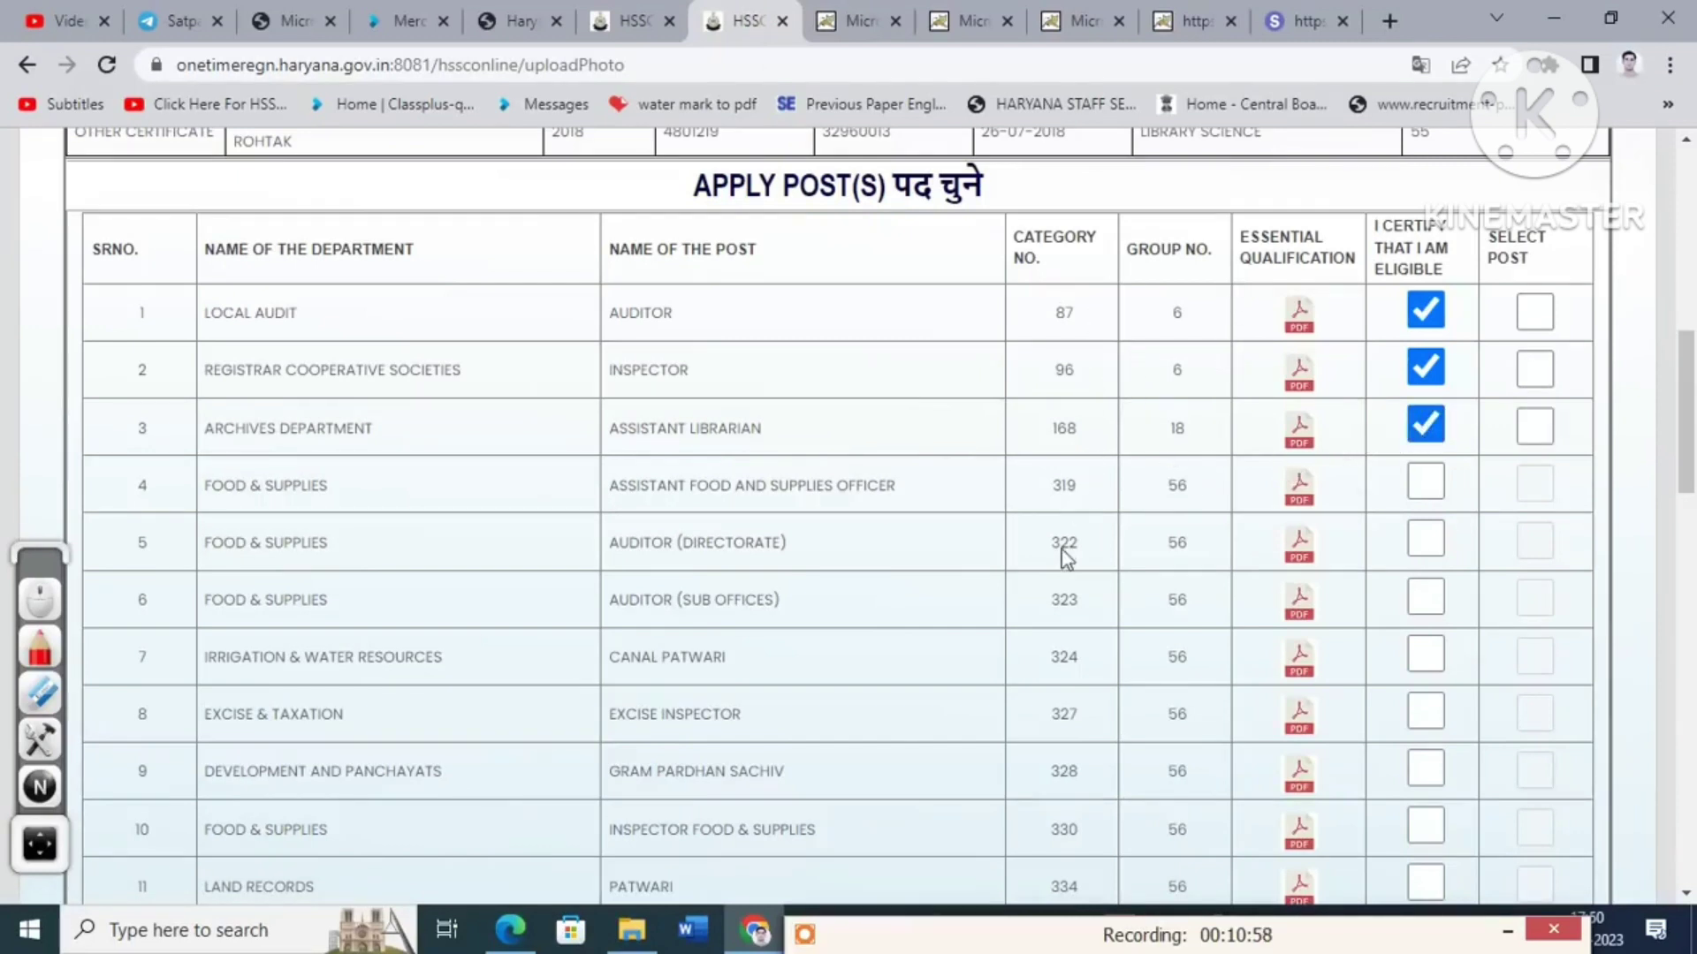
scroll(1048, 576, down, 3)
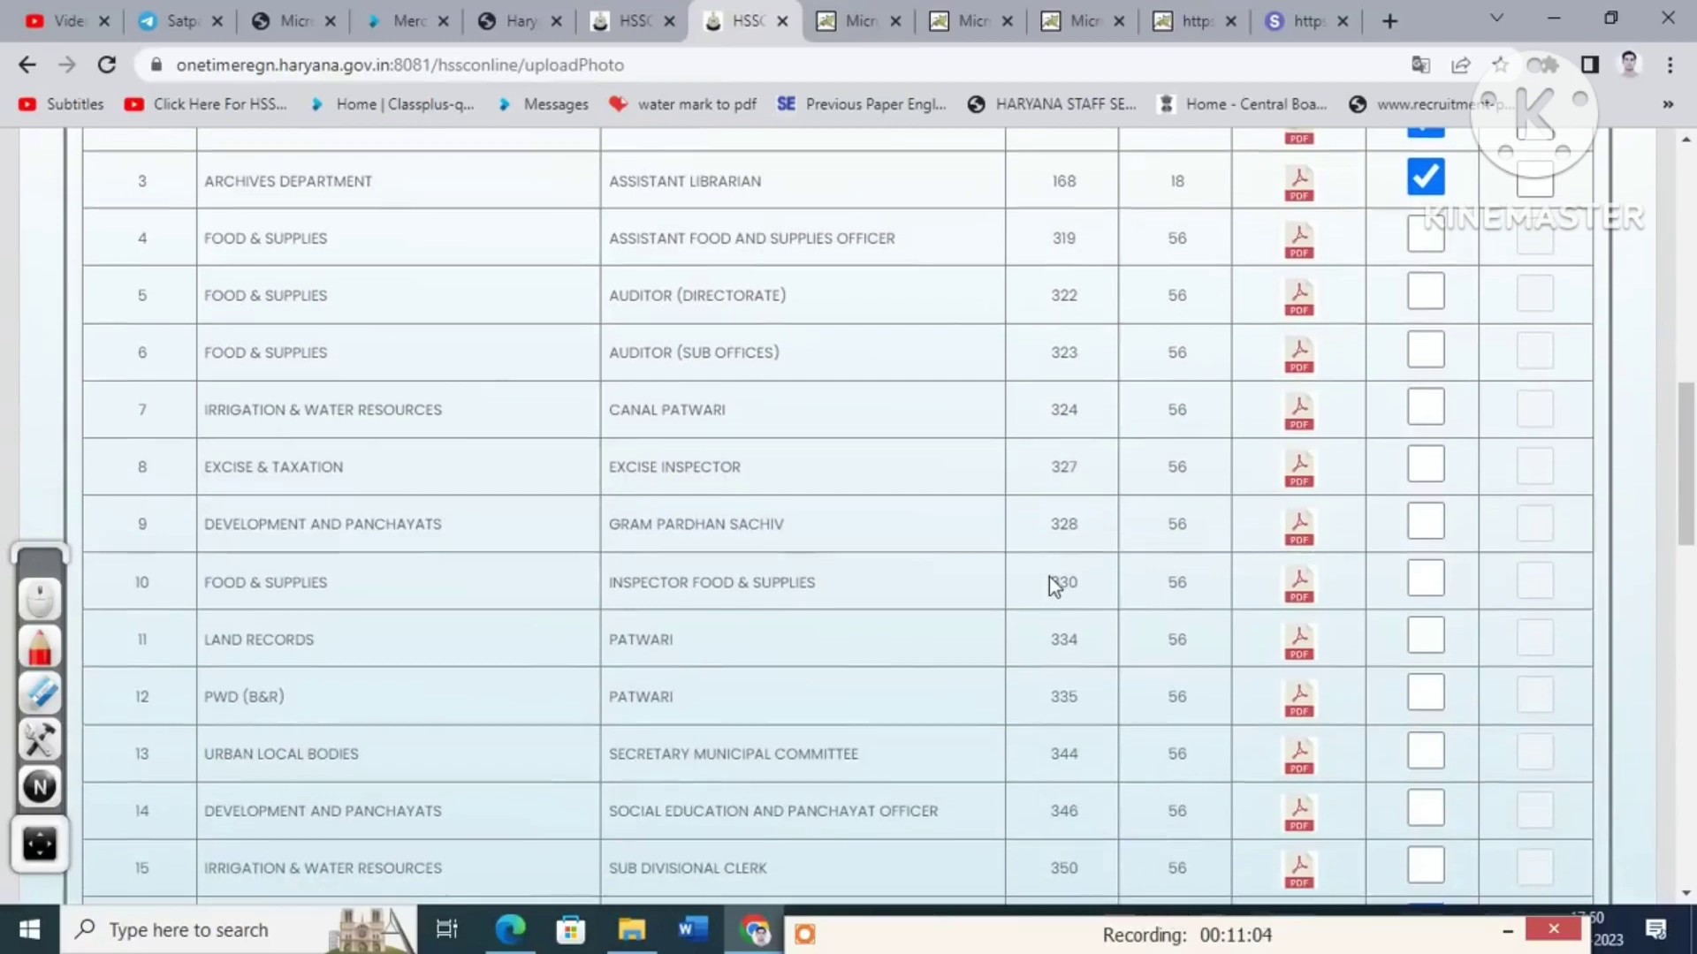
scroll(1048, 577, up, 3)
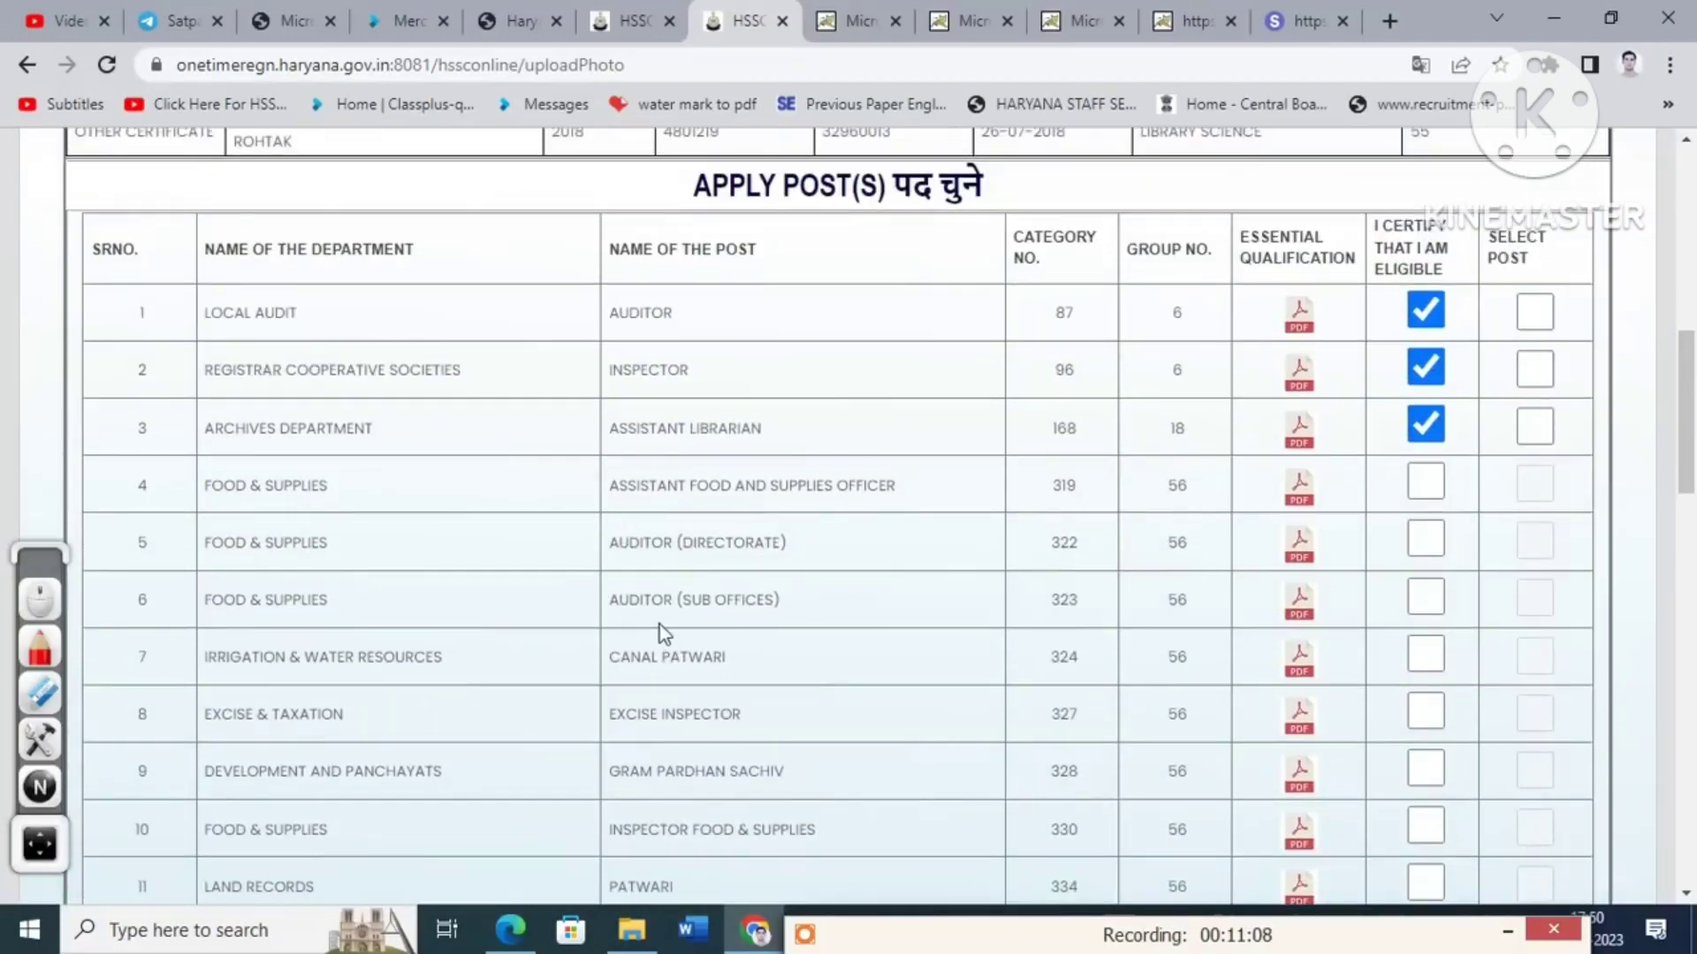
click(1425, 538)
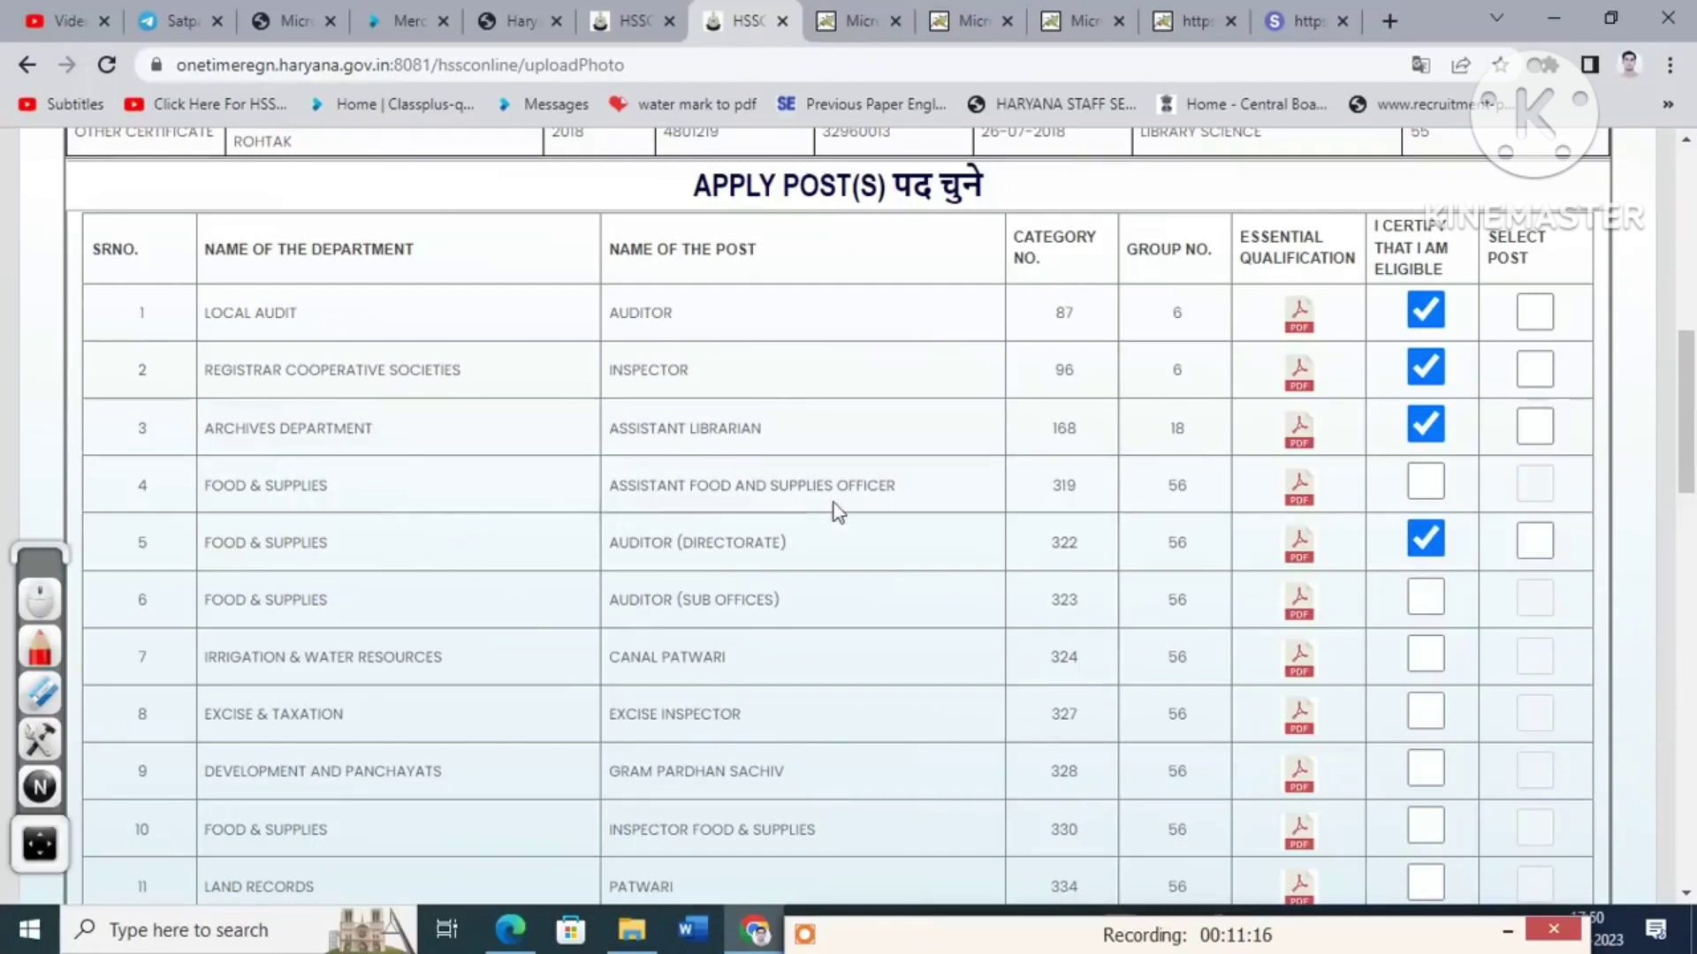
click(1430, 477)
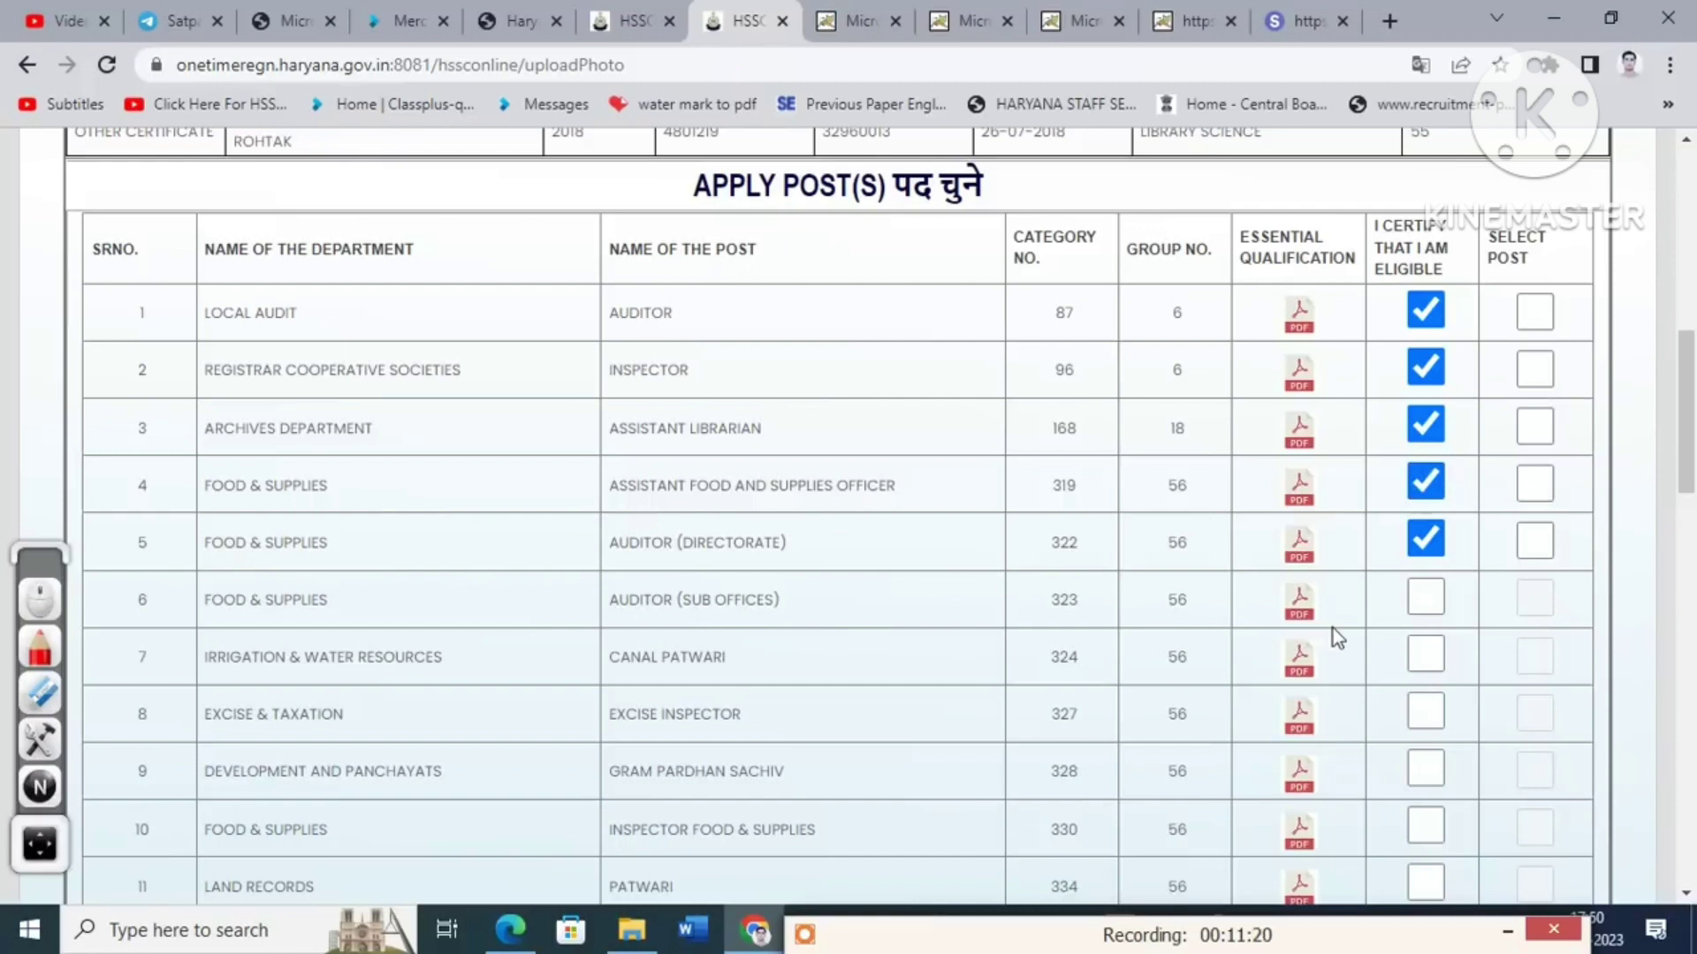
- Certify eligibility for Auditor (Sub Offices), view its category 323 qualification PDF, and return to the post list
click(1427, 599)
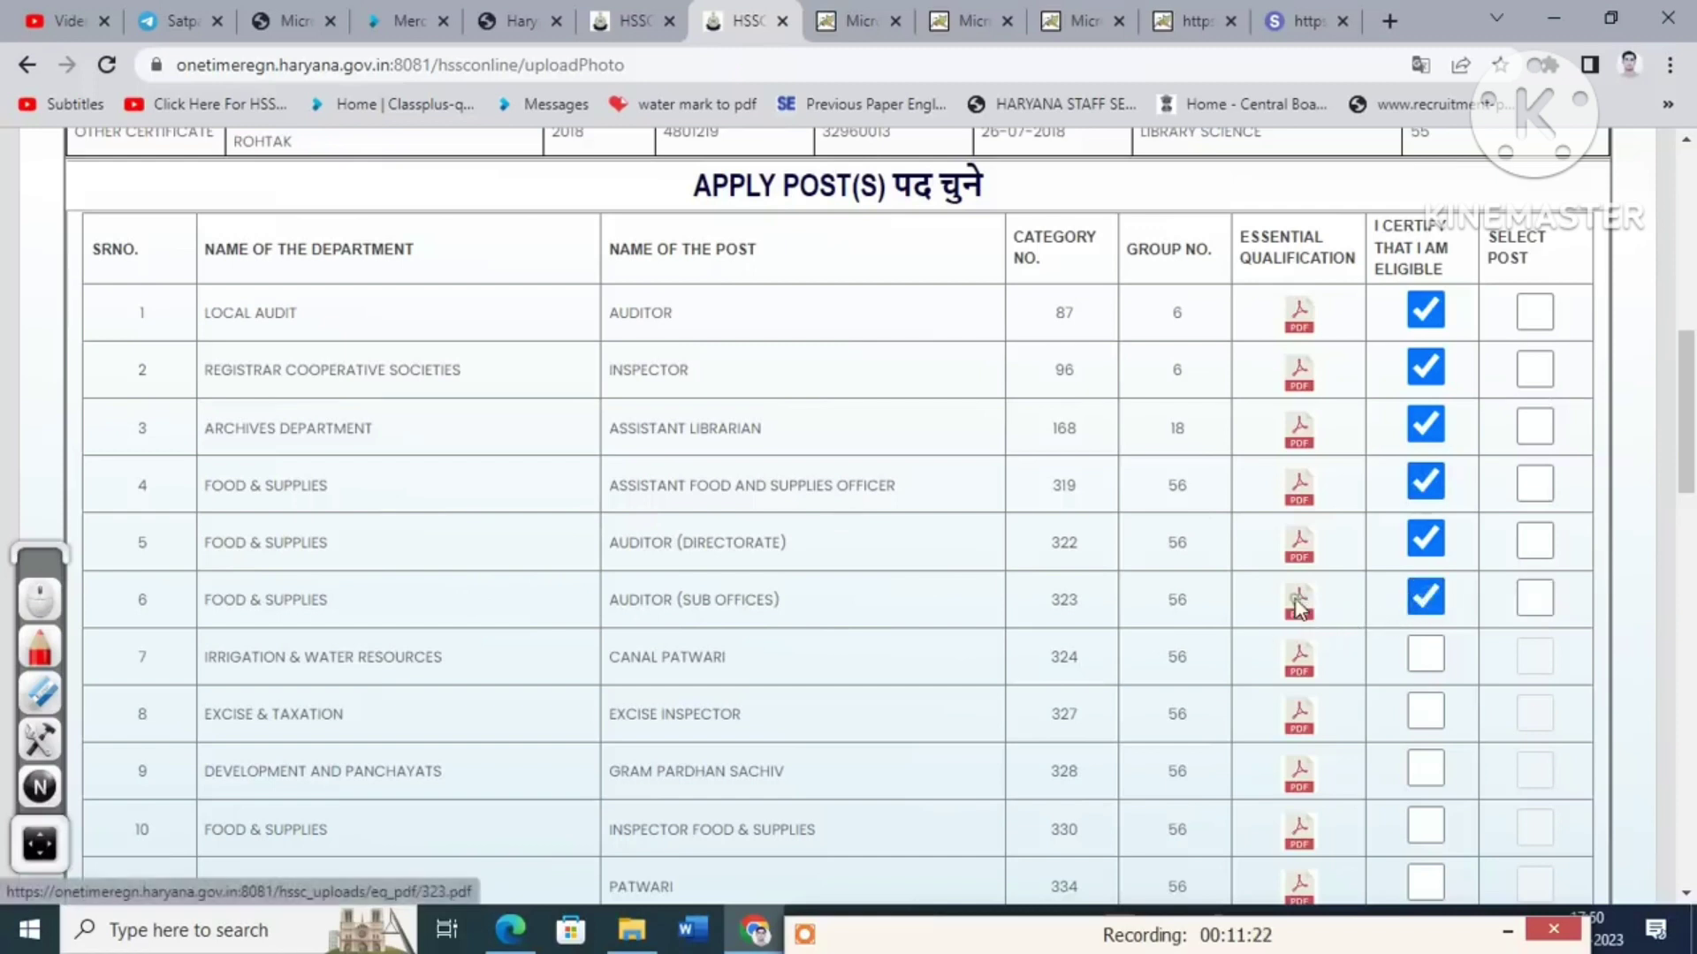
click(1298, 602)
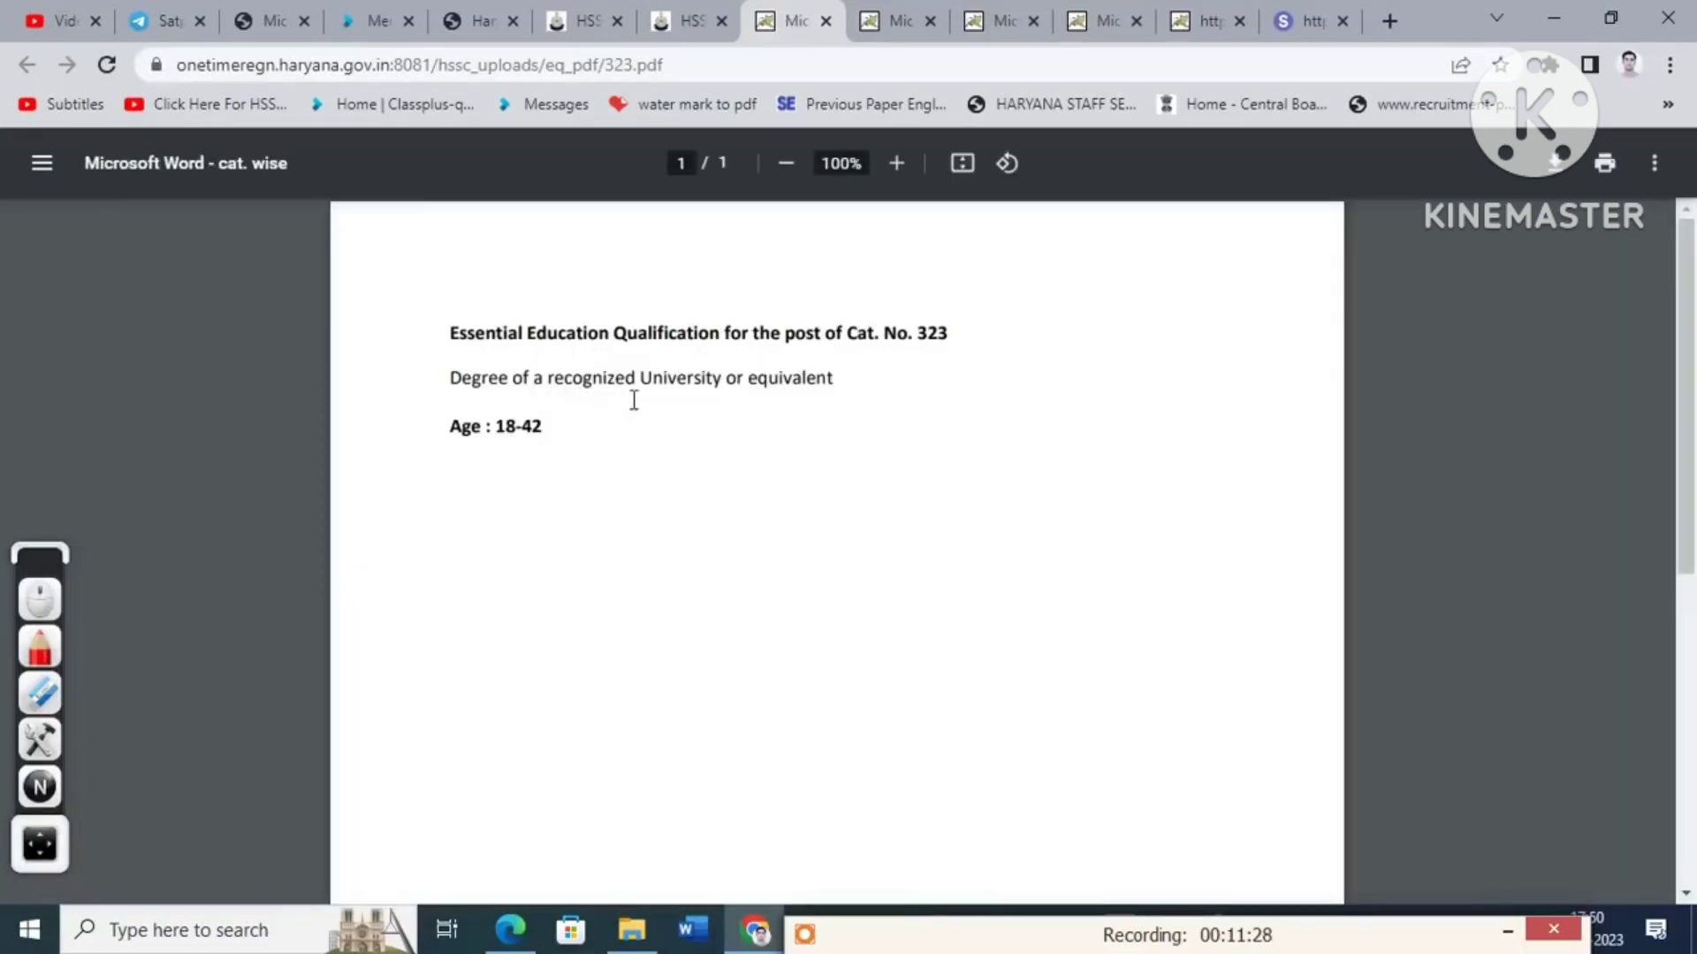
click(698, 19)
- Certify eligibility for the posts in rows 7 to 12, from Canal Patwari through Patwari in PWD (B&R)
scroll(576, 676, down, 1)
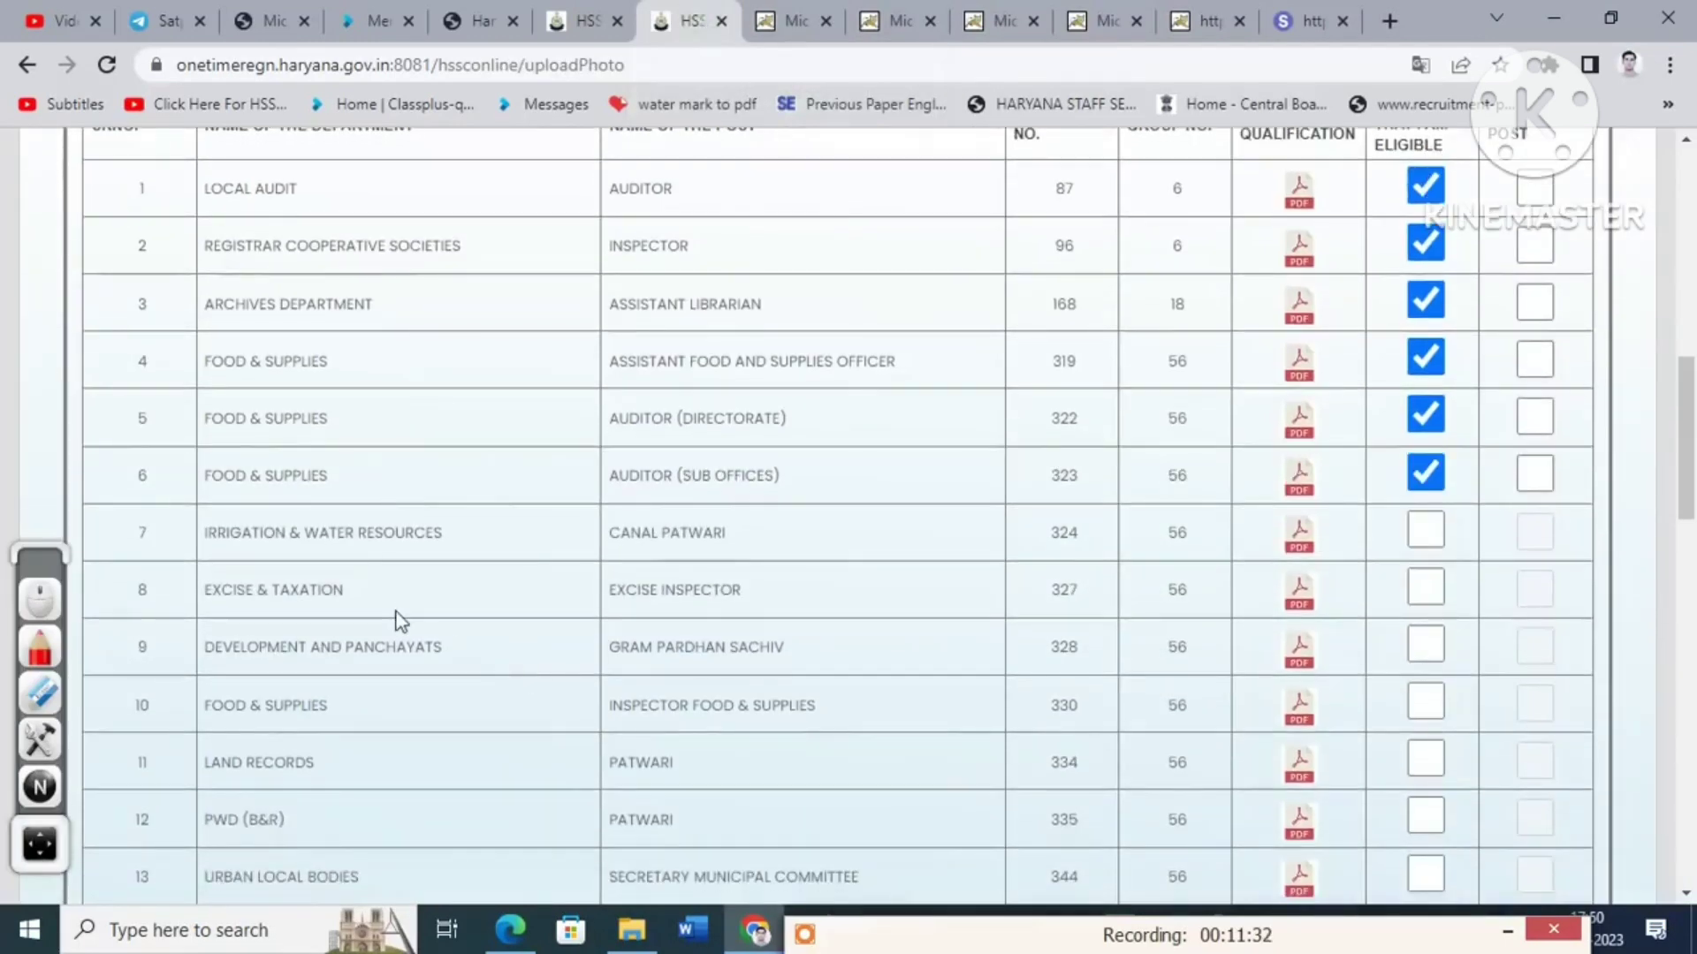
click(1427, 531)
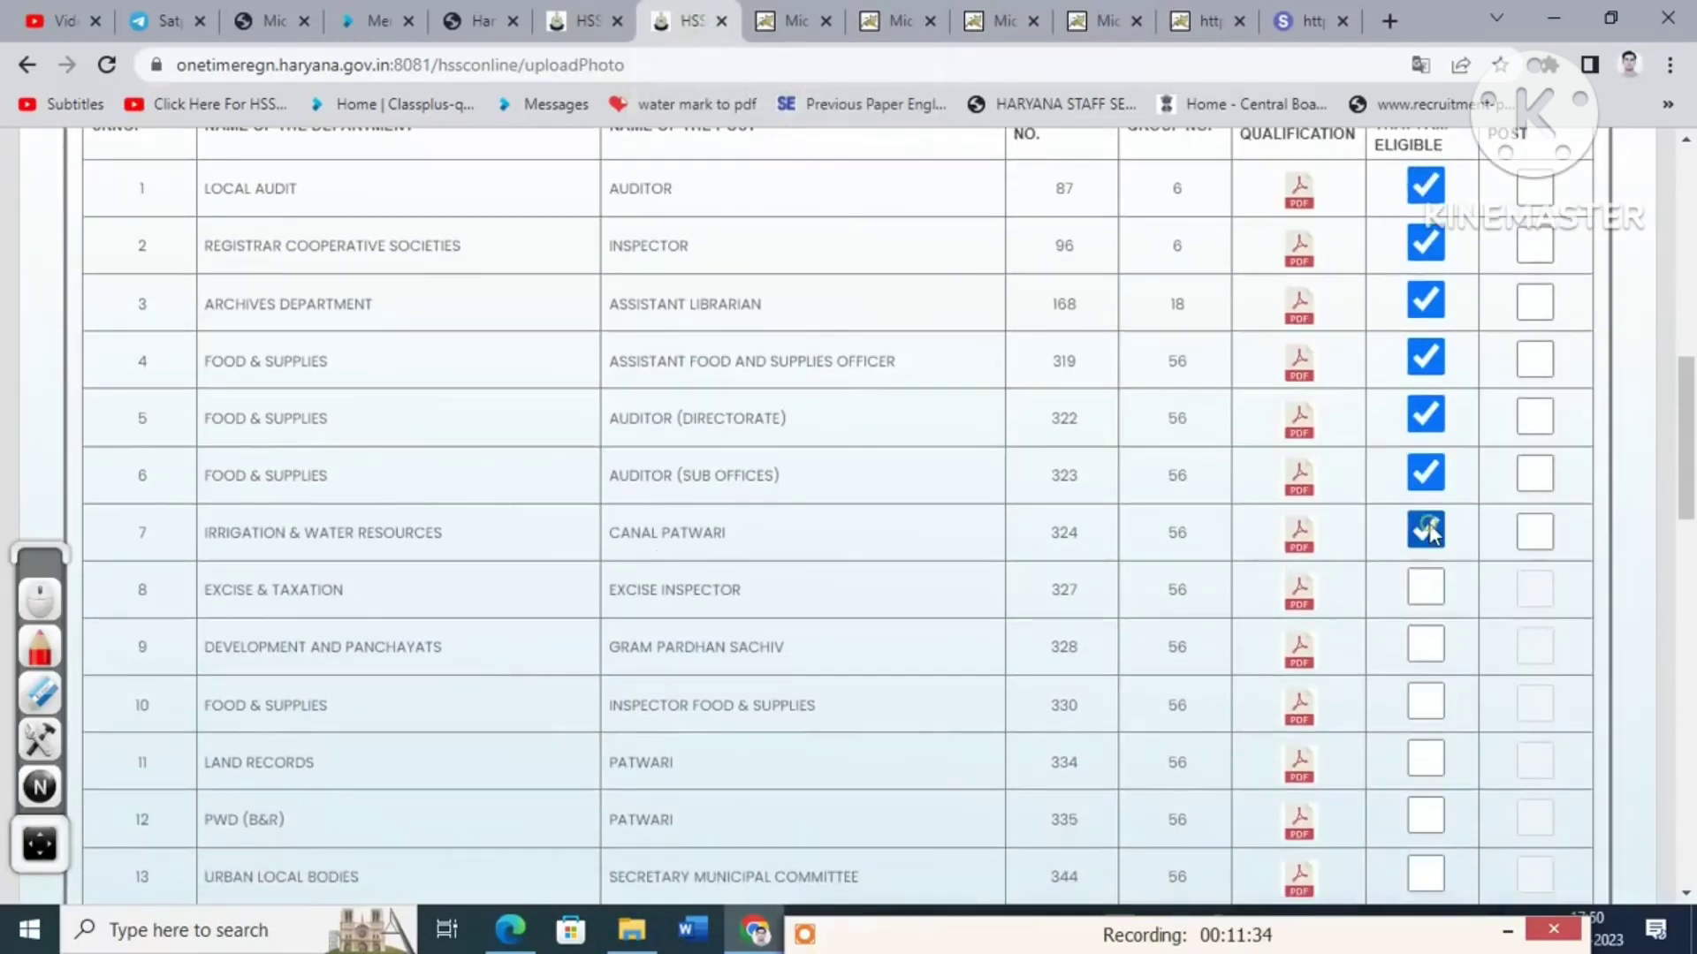
click(1424, 588)
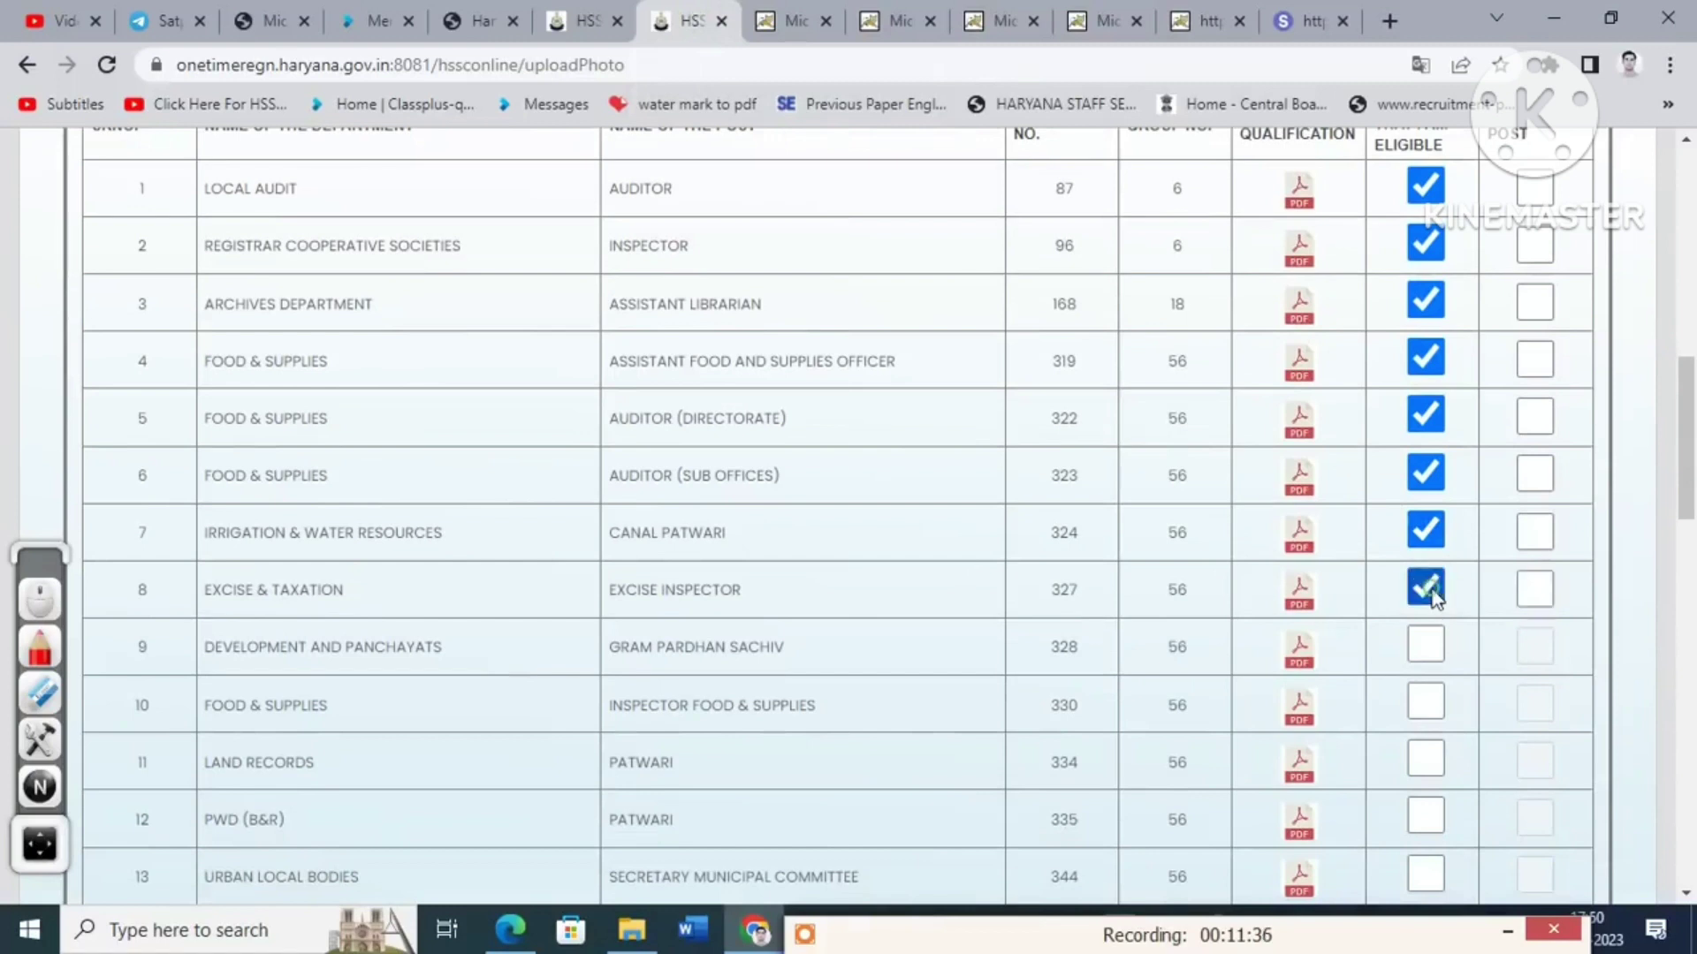
click(1441, 656)
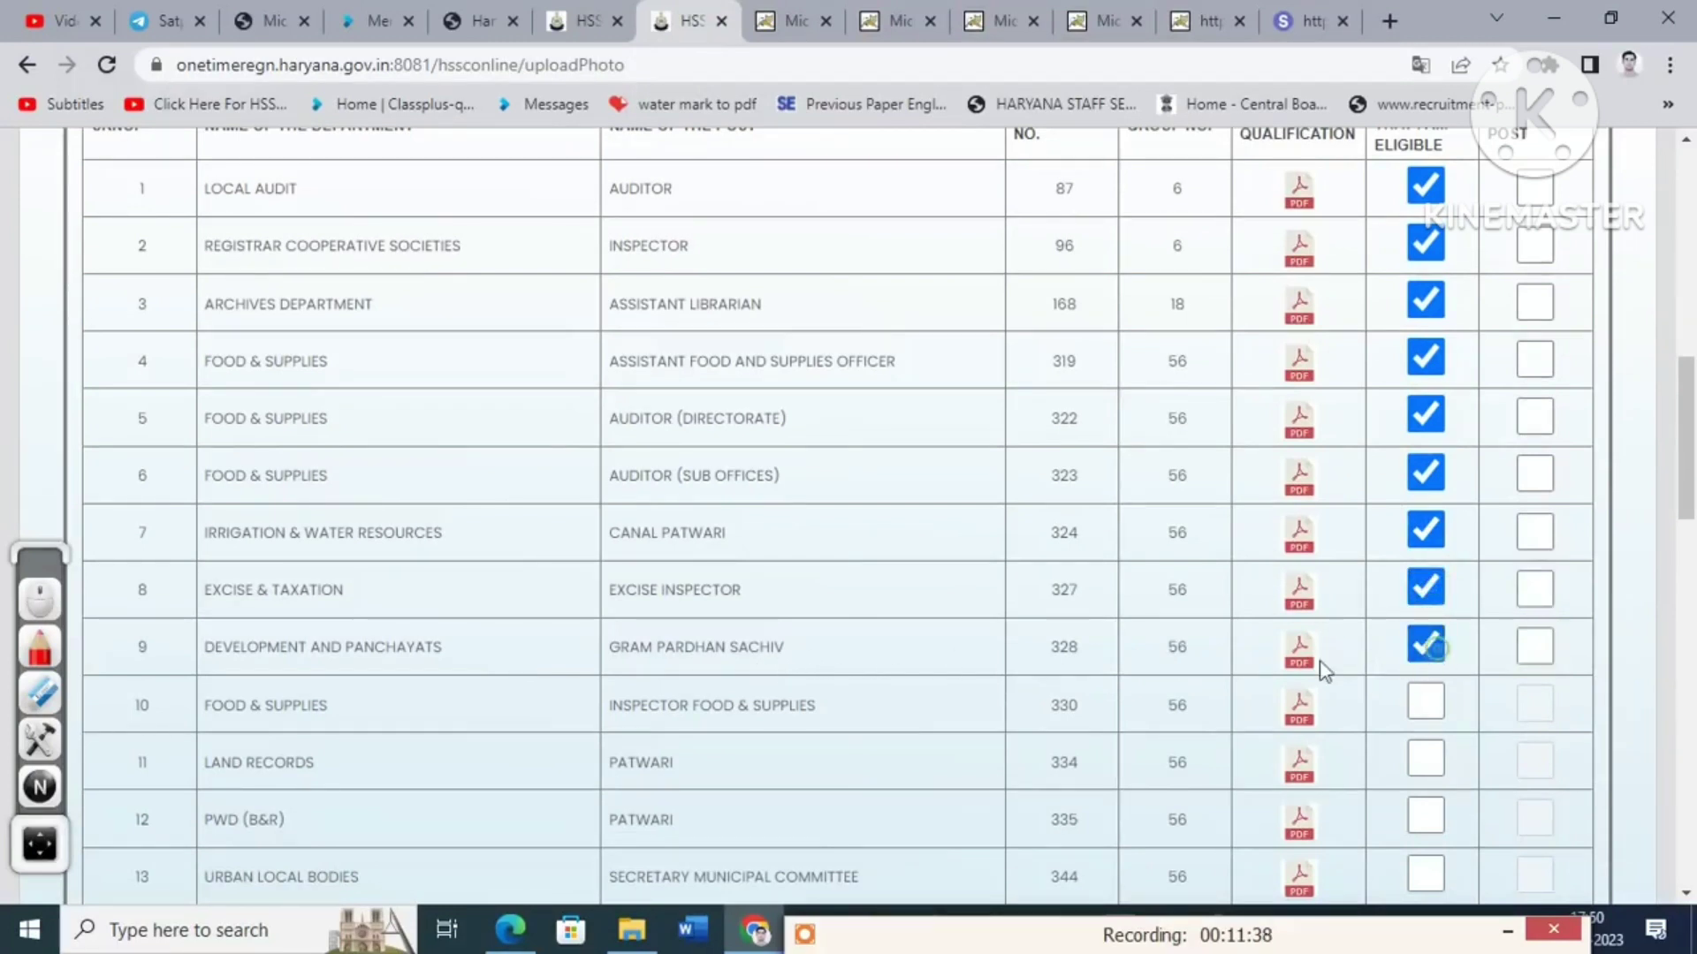
click(1431, 710)
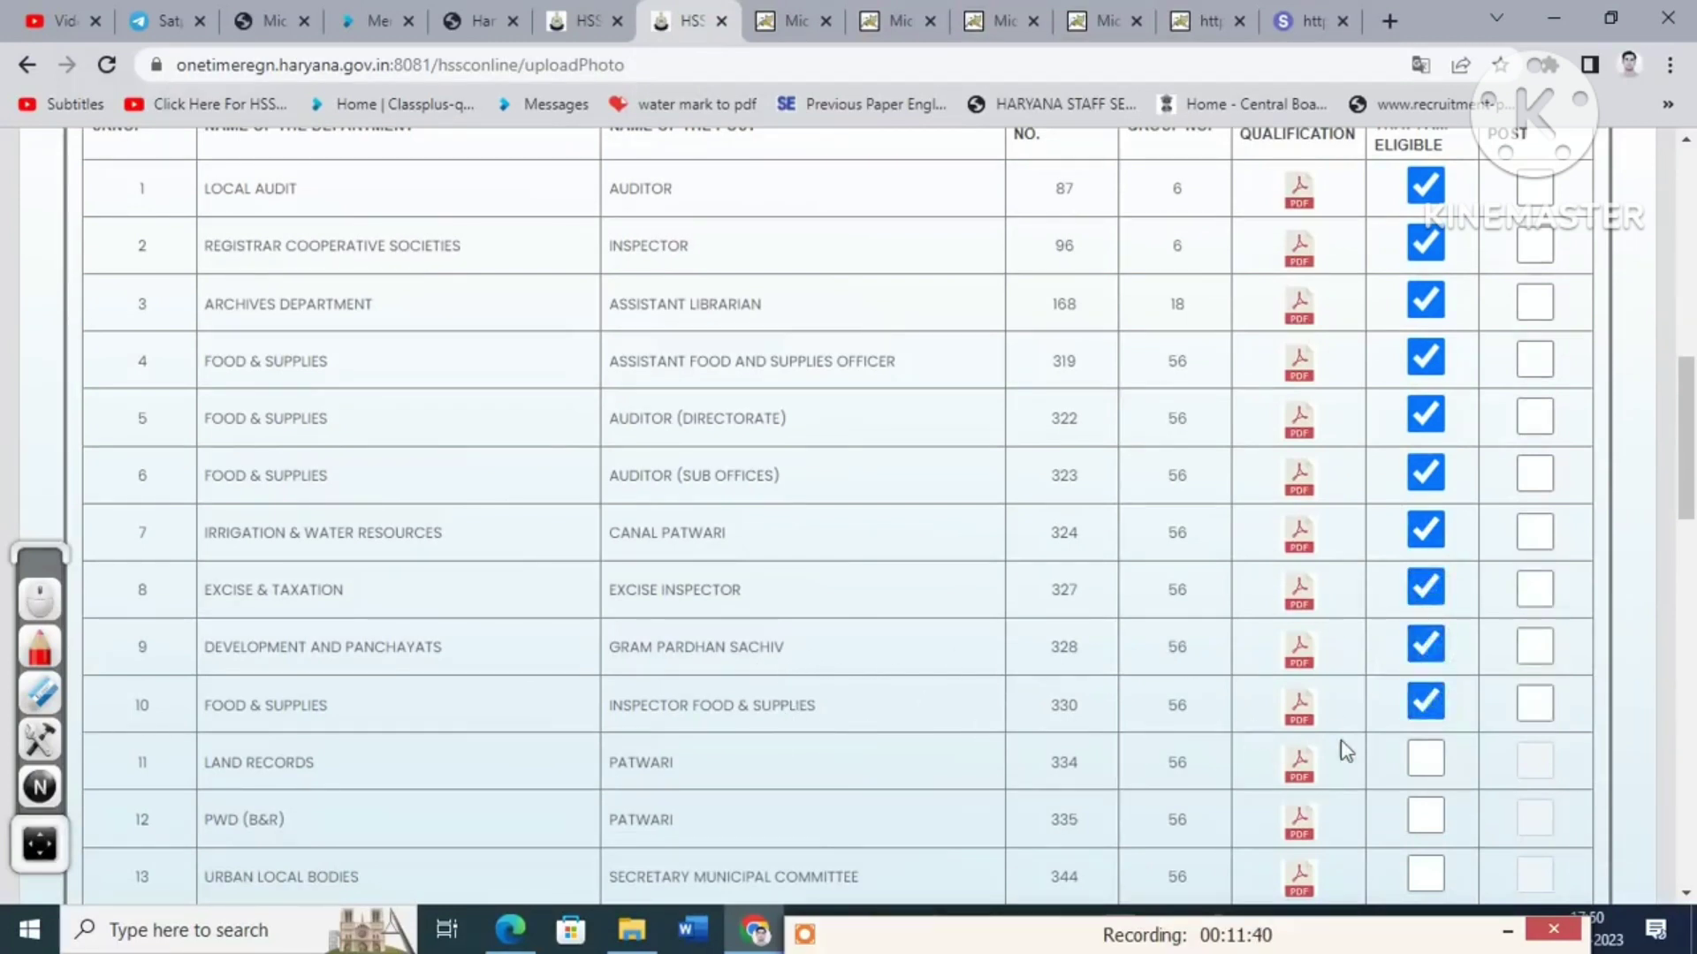
click(1424, 758)
click(1426, 817)
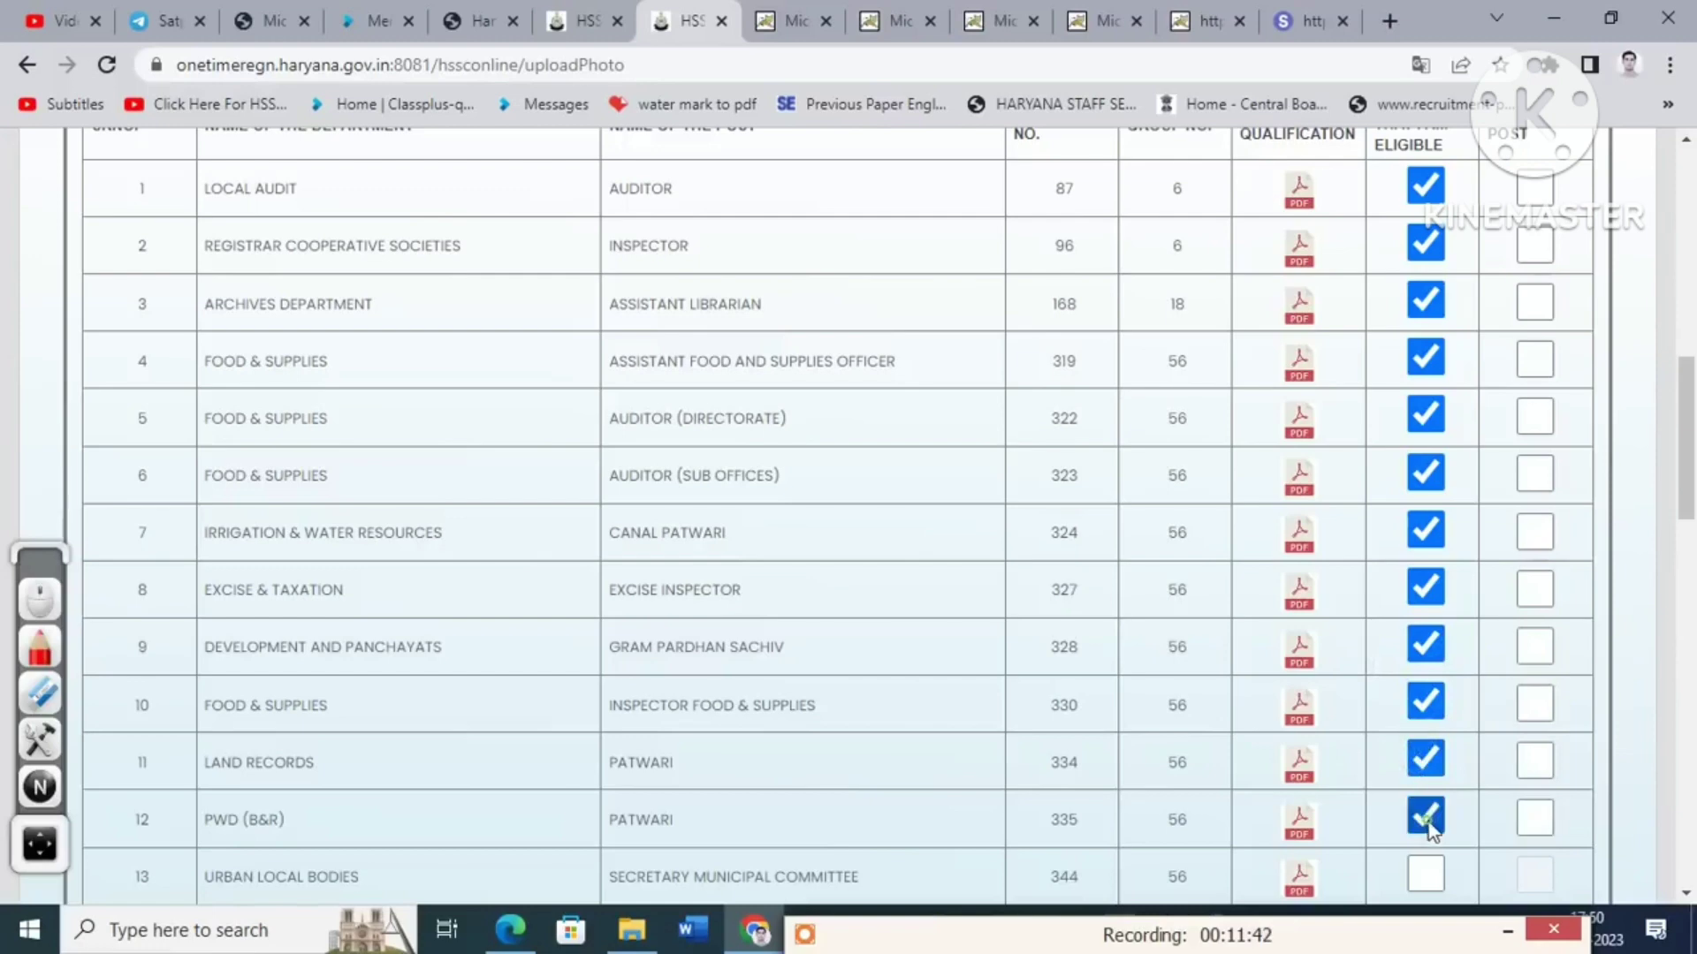
- Certify eligibility for Secretary Municipal Committee, Social Education and Panchayat Officer, and Sub Divisional Clerk, checking the category 344 qualification PDF
scroll(1068, 792, down, 3)
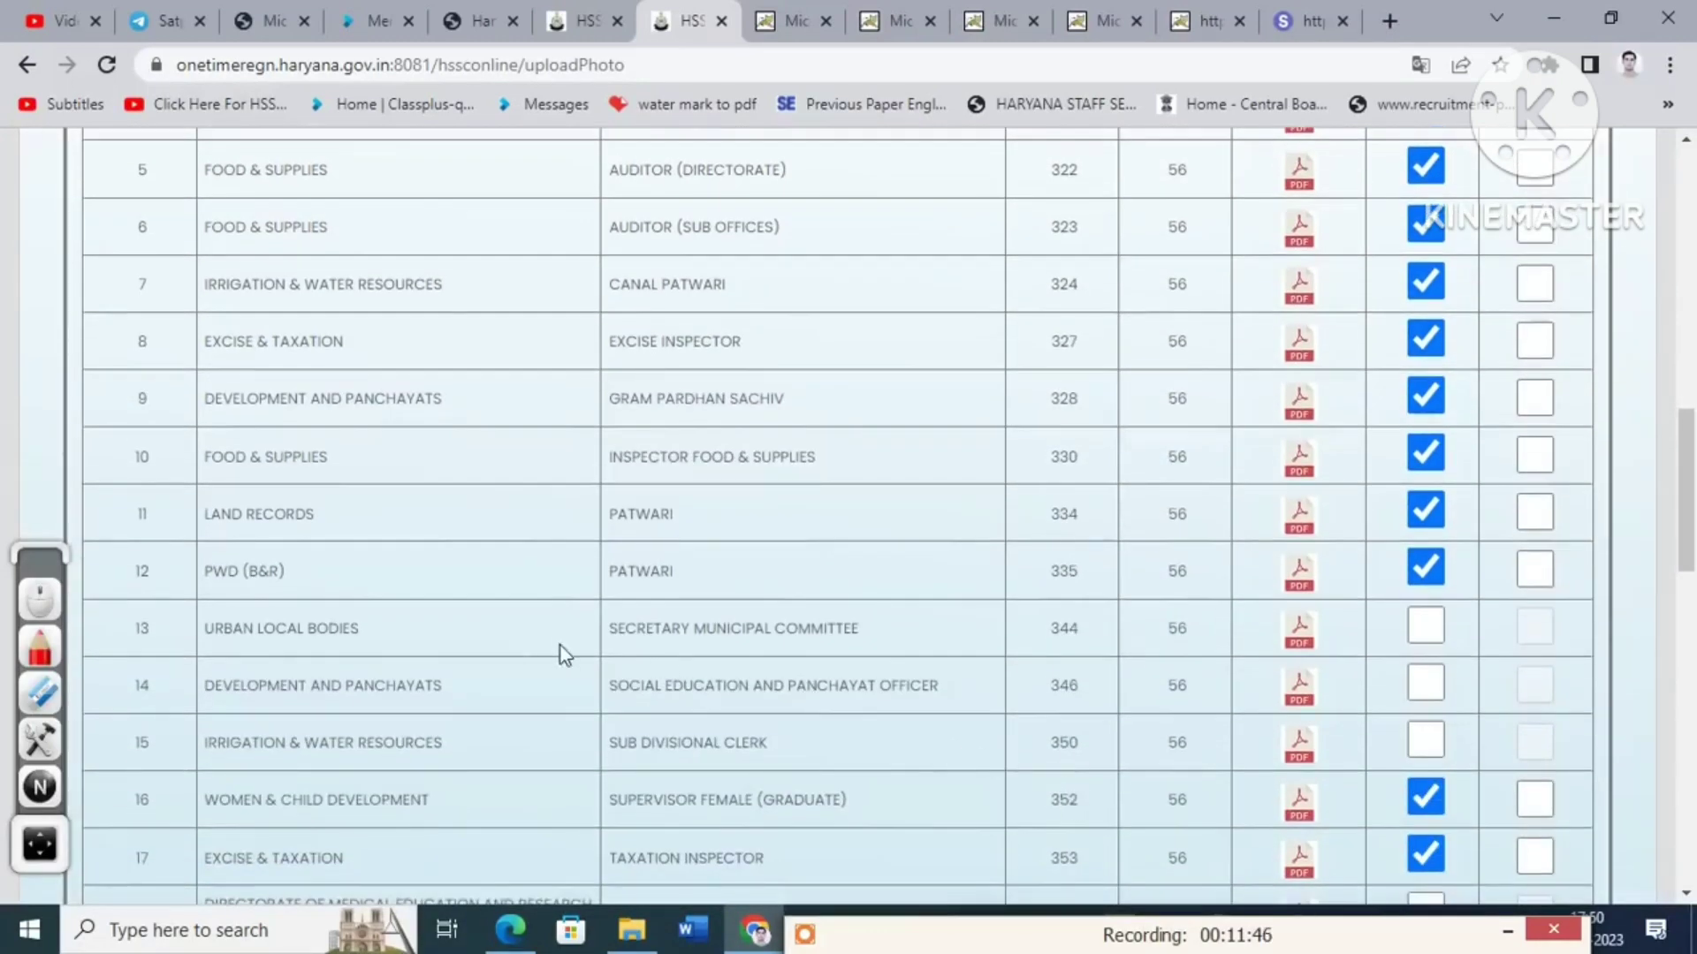
click(1424, 625)
click(1299, 635)
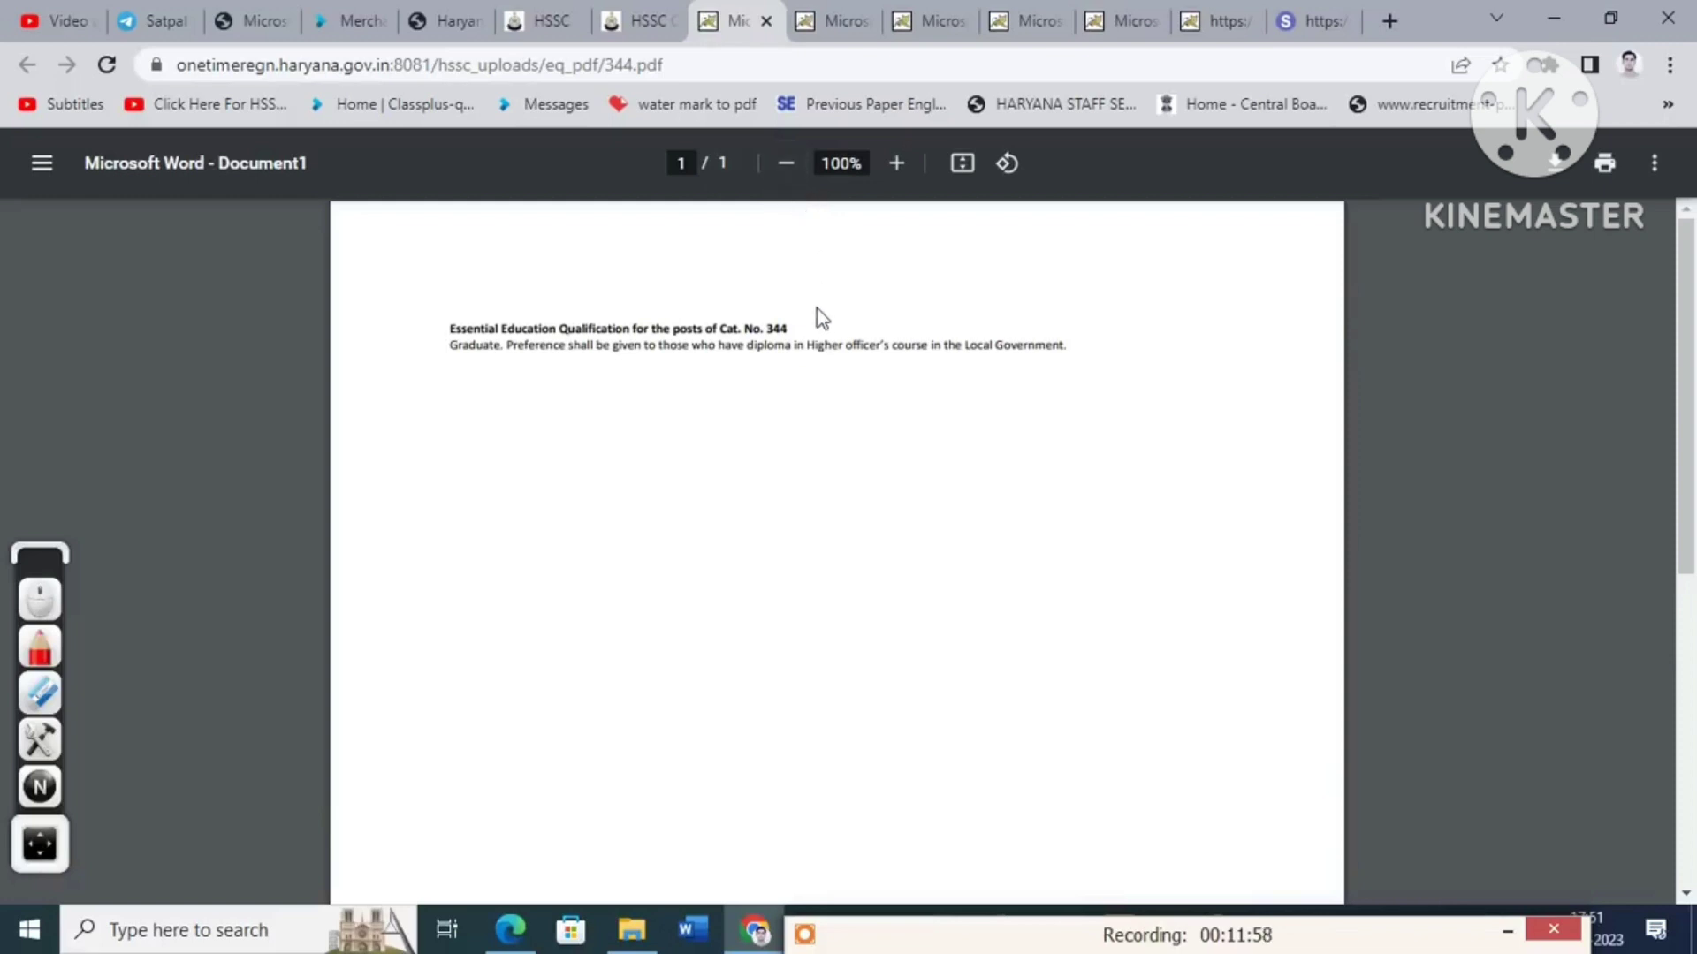
click(638, 21)
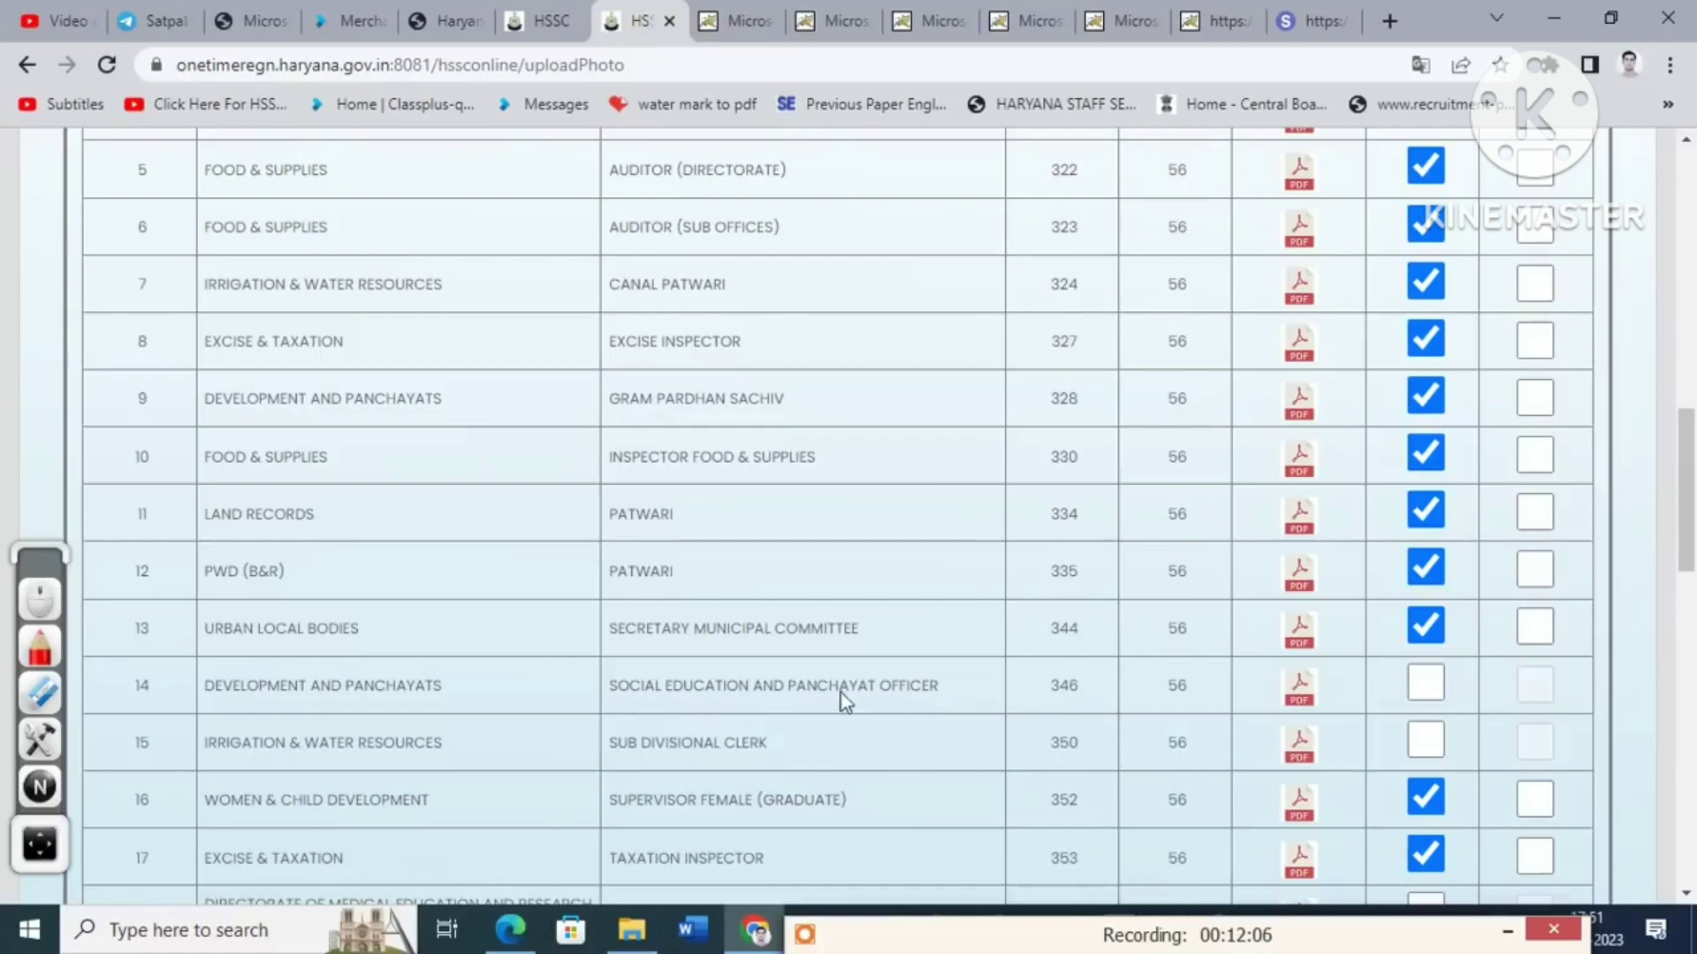
click(1425, 685)
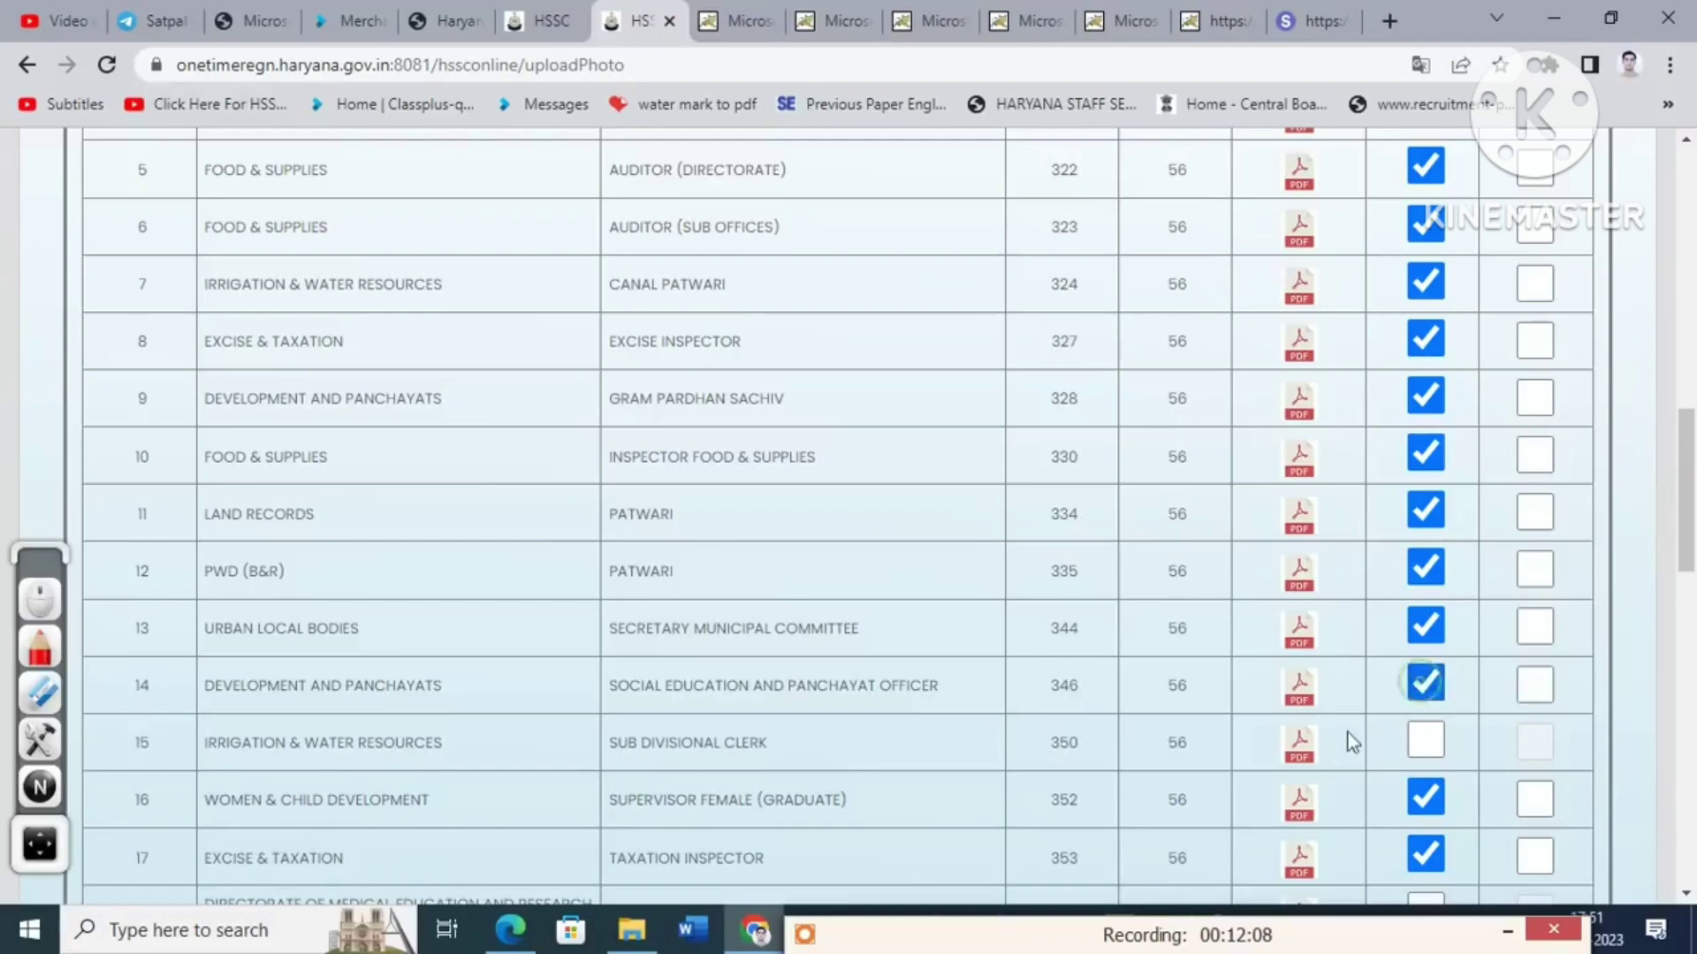
click(1425, 743)
- View the qualification PDF for the Receptionist post, category 362, and certify eligibility for it in the post list
scroll(1234, 781, down, 3)
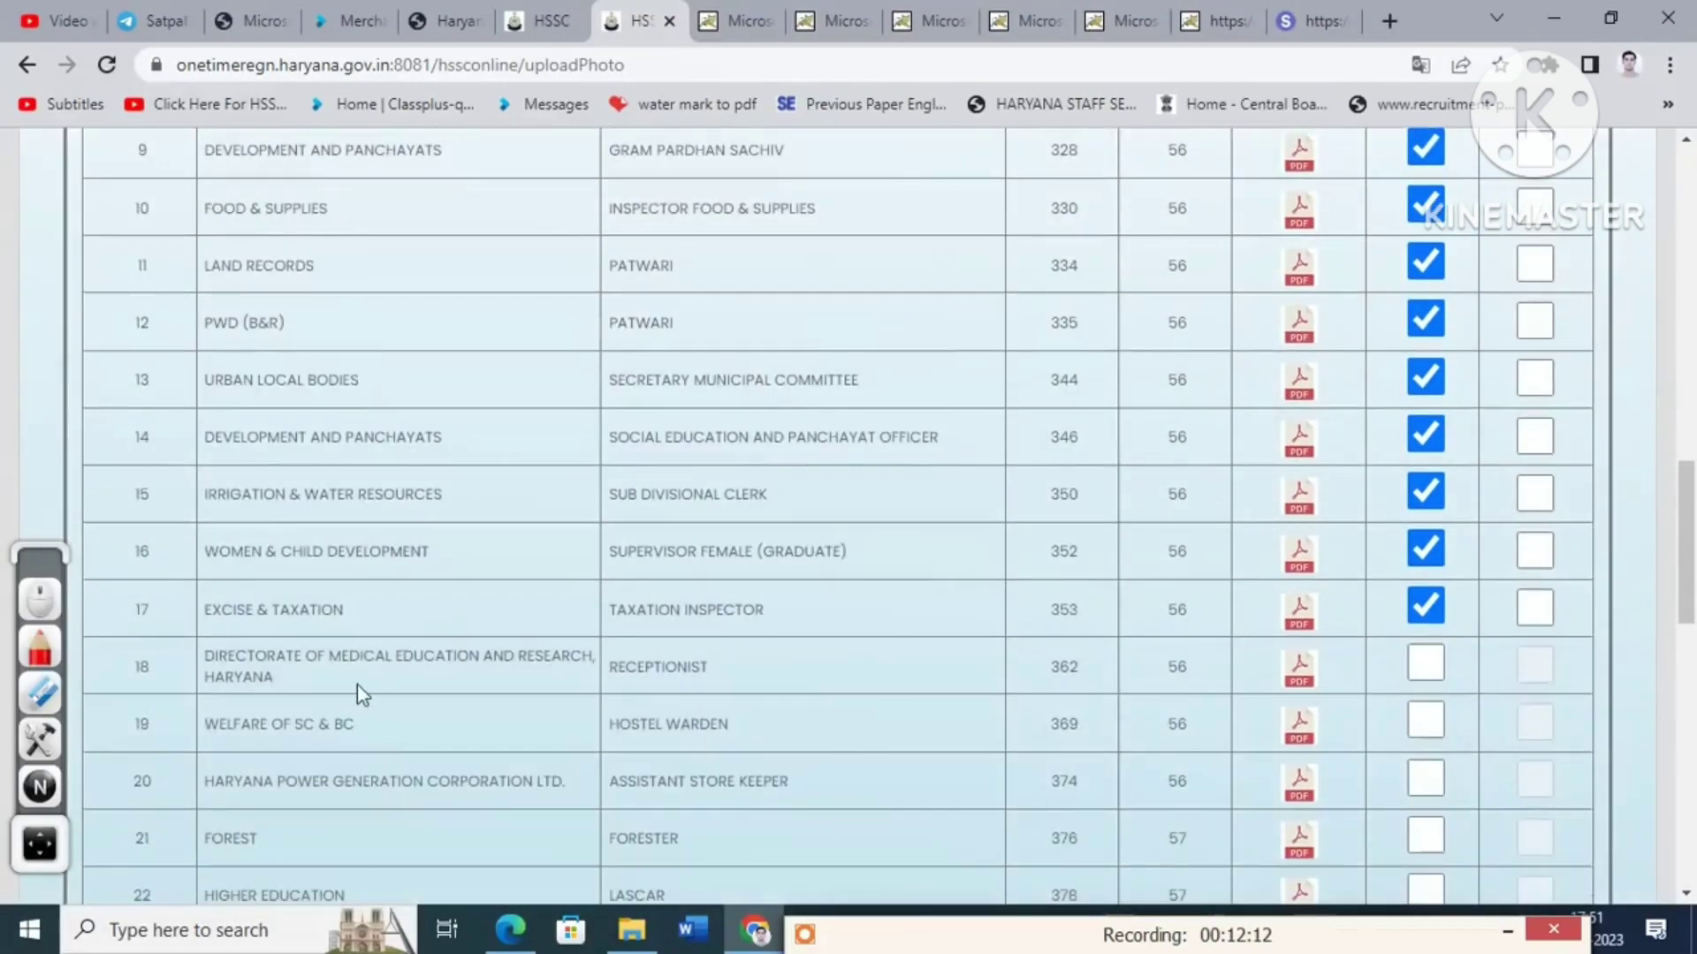
click(1298, 670)
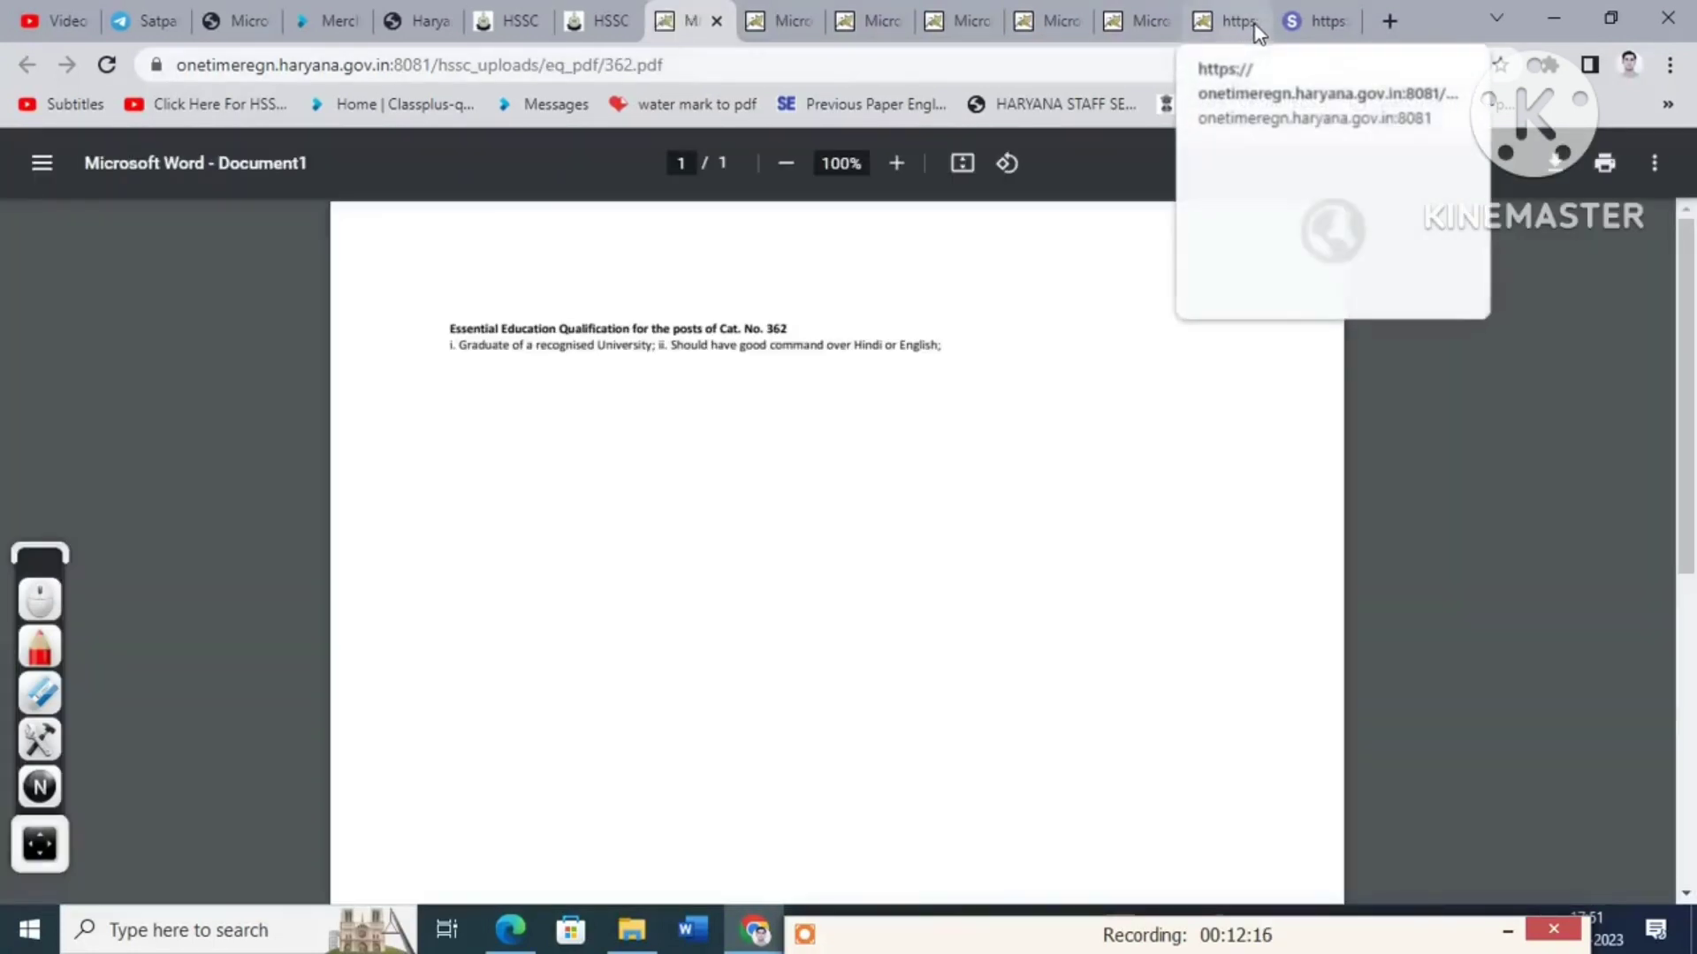
click(1256, 29)
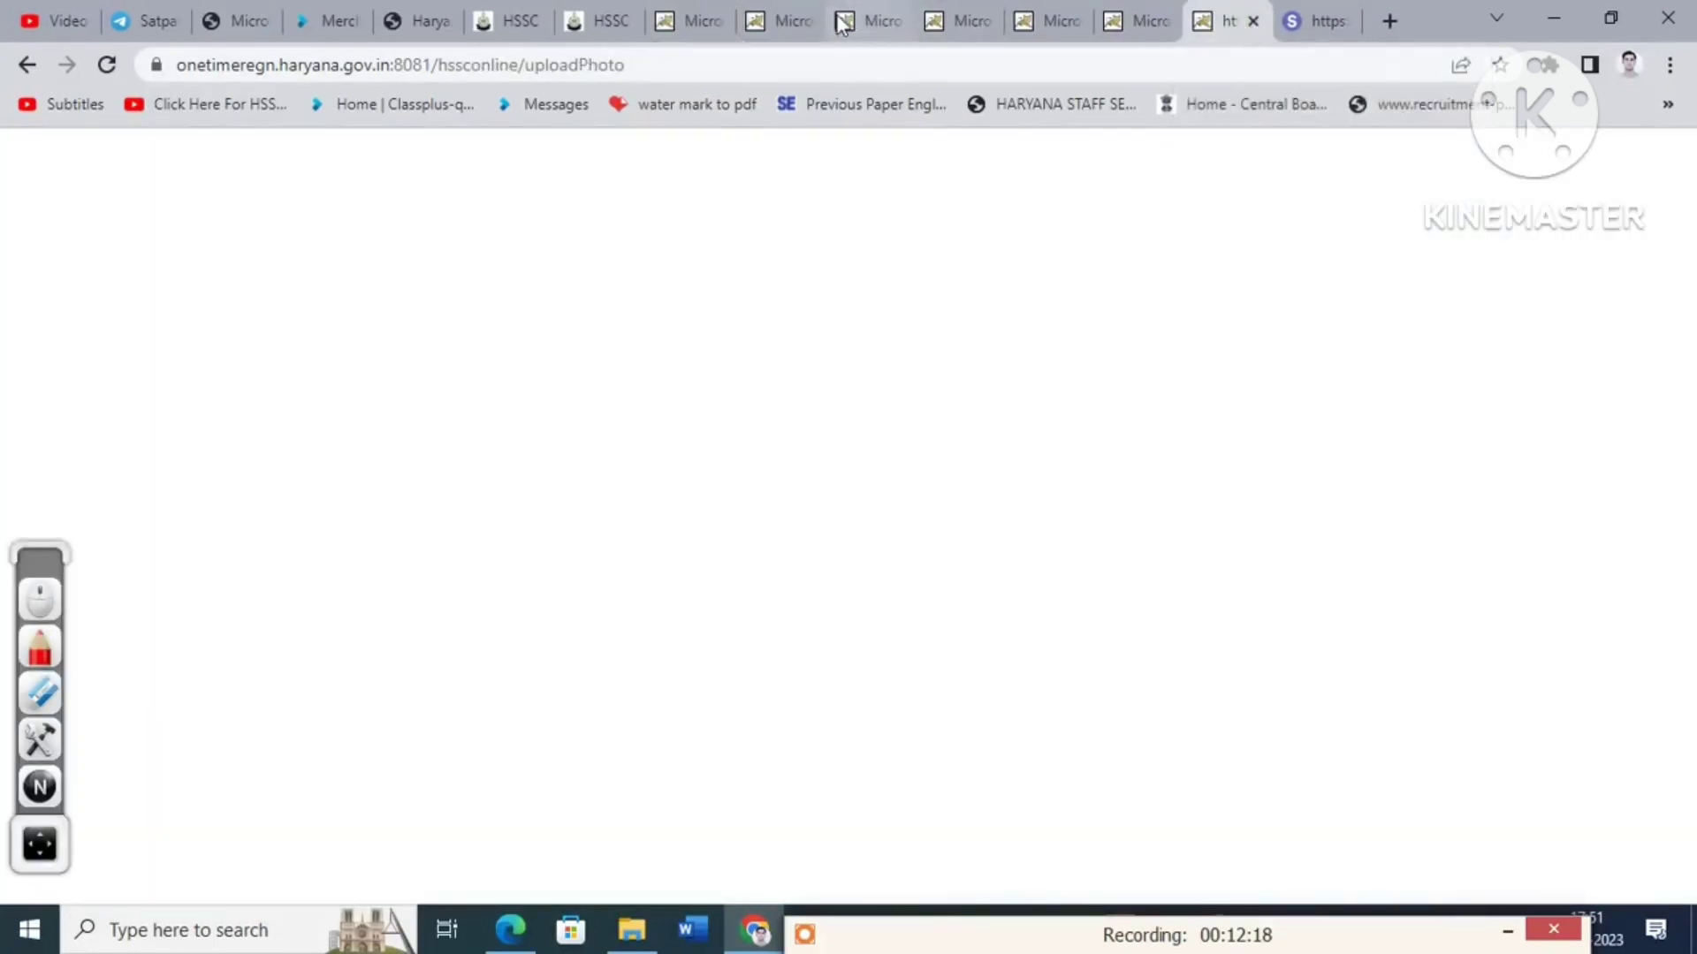
click(607, 16)
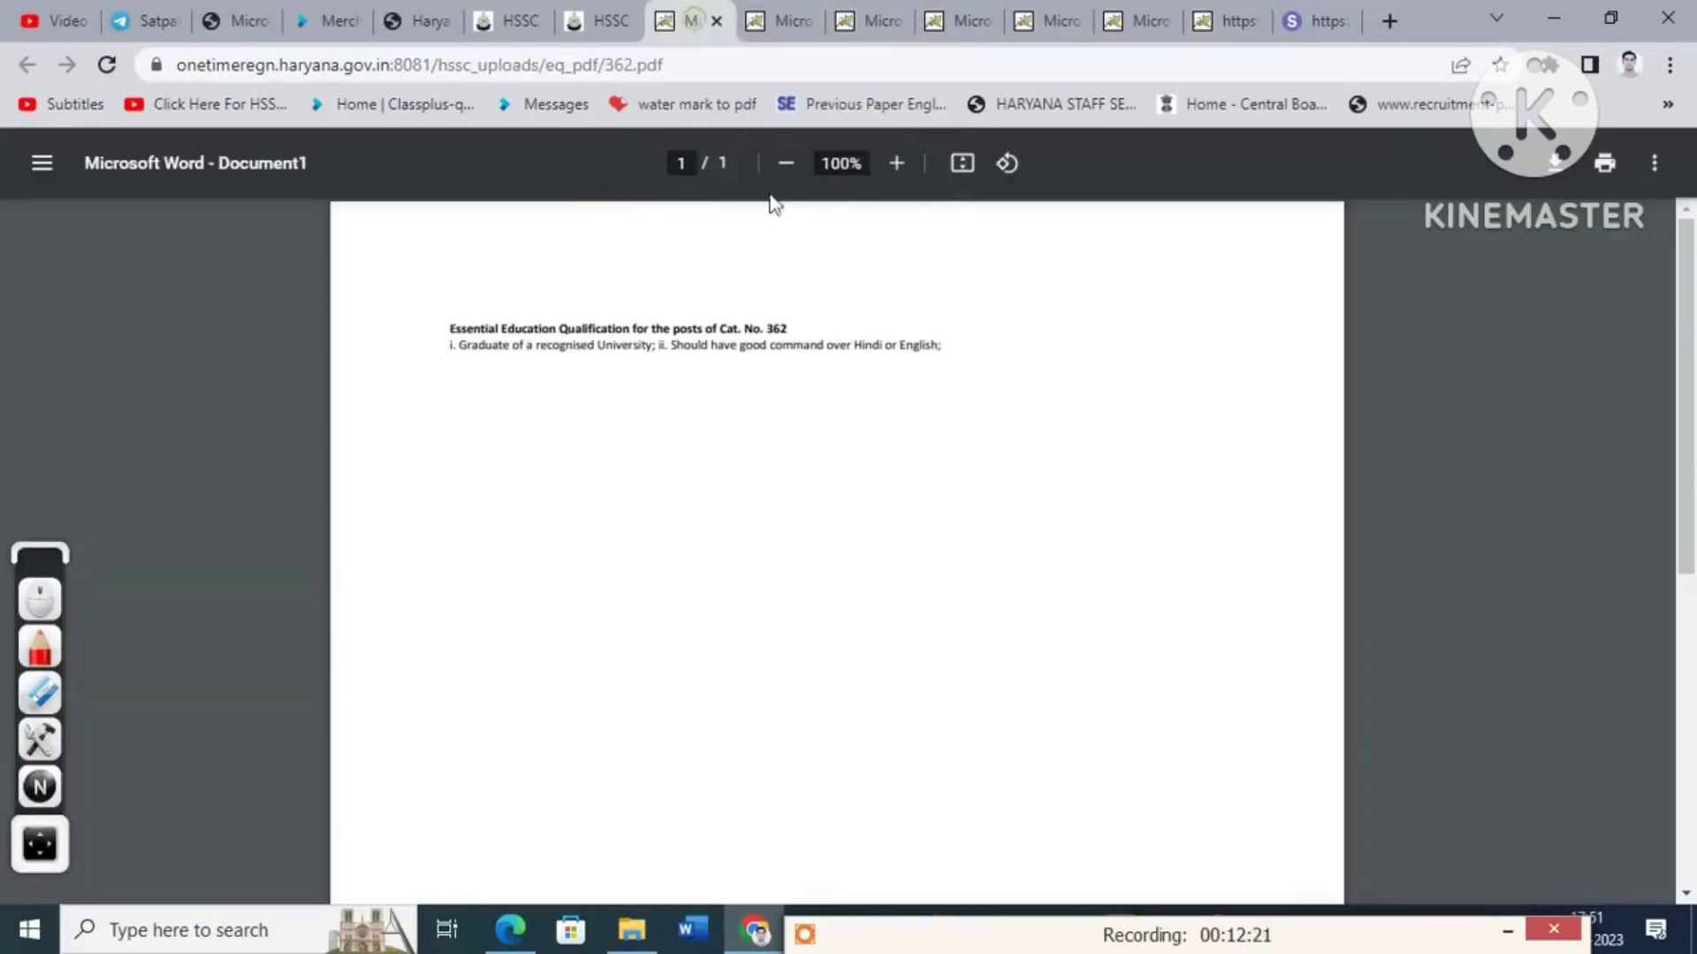
click(694, 24)
click(601, 21)
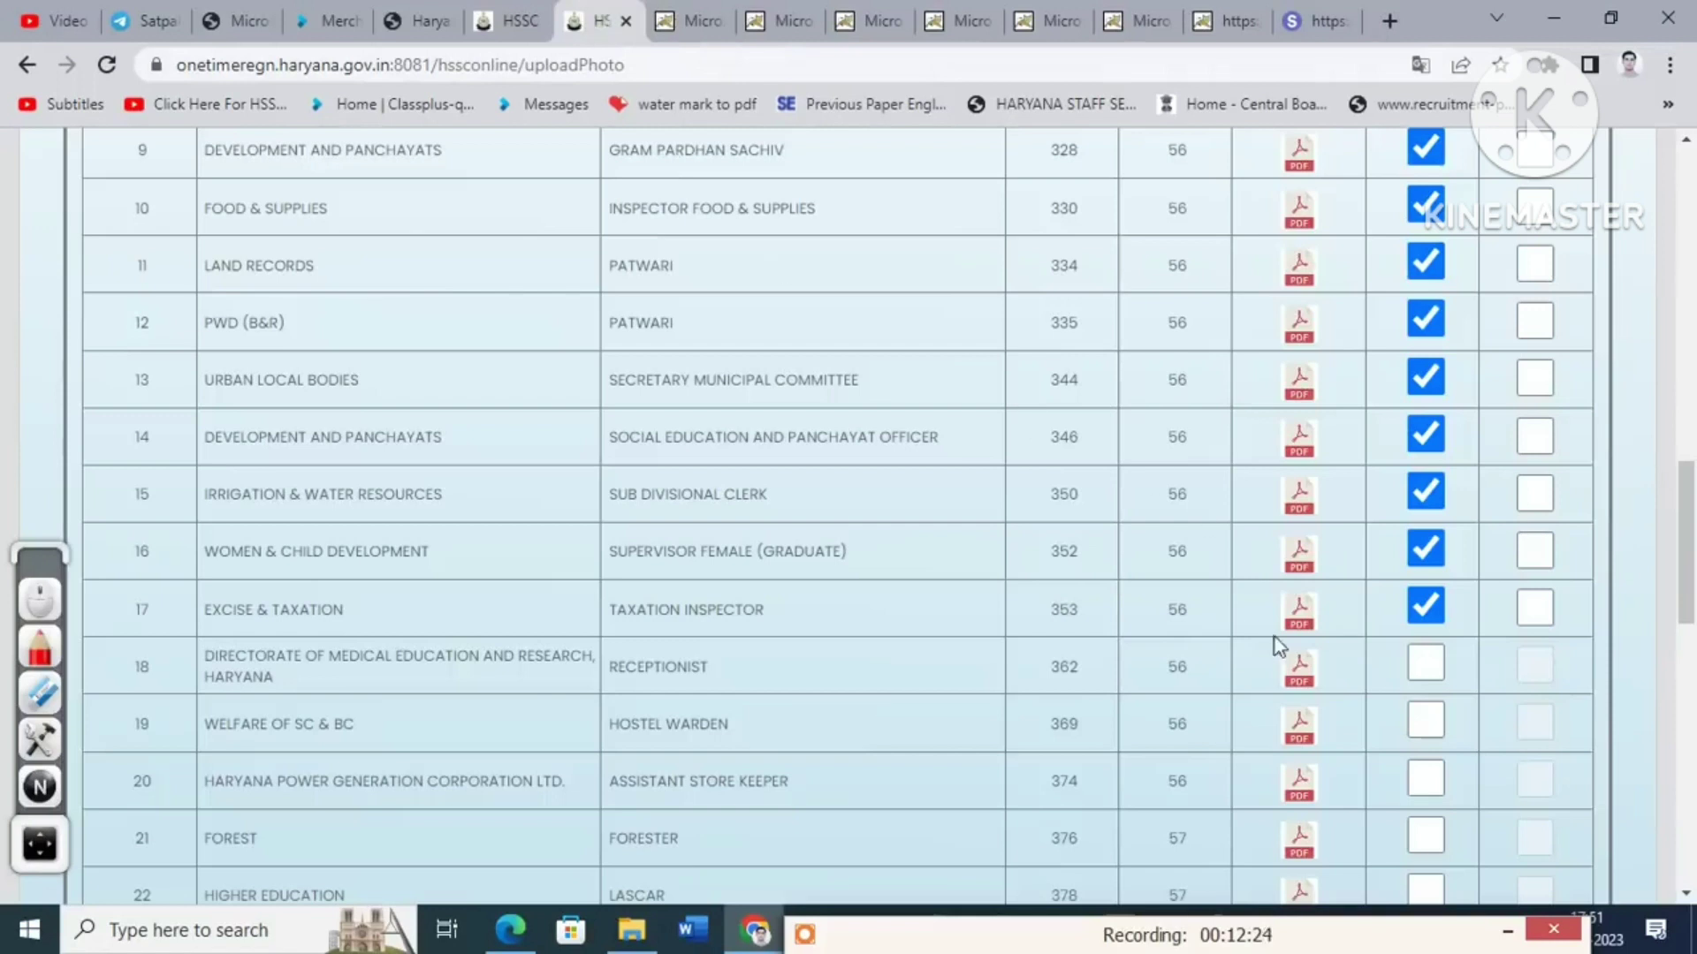
click(1426, 663)
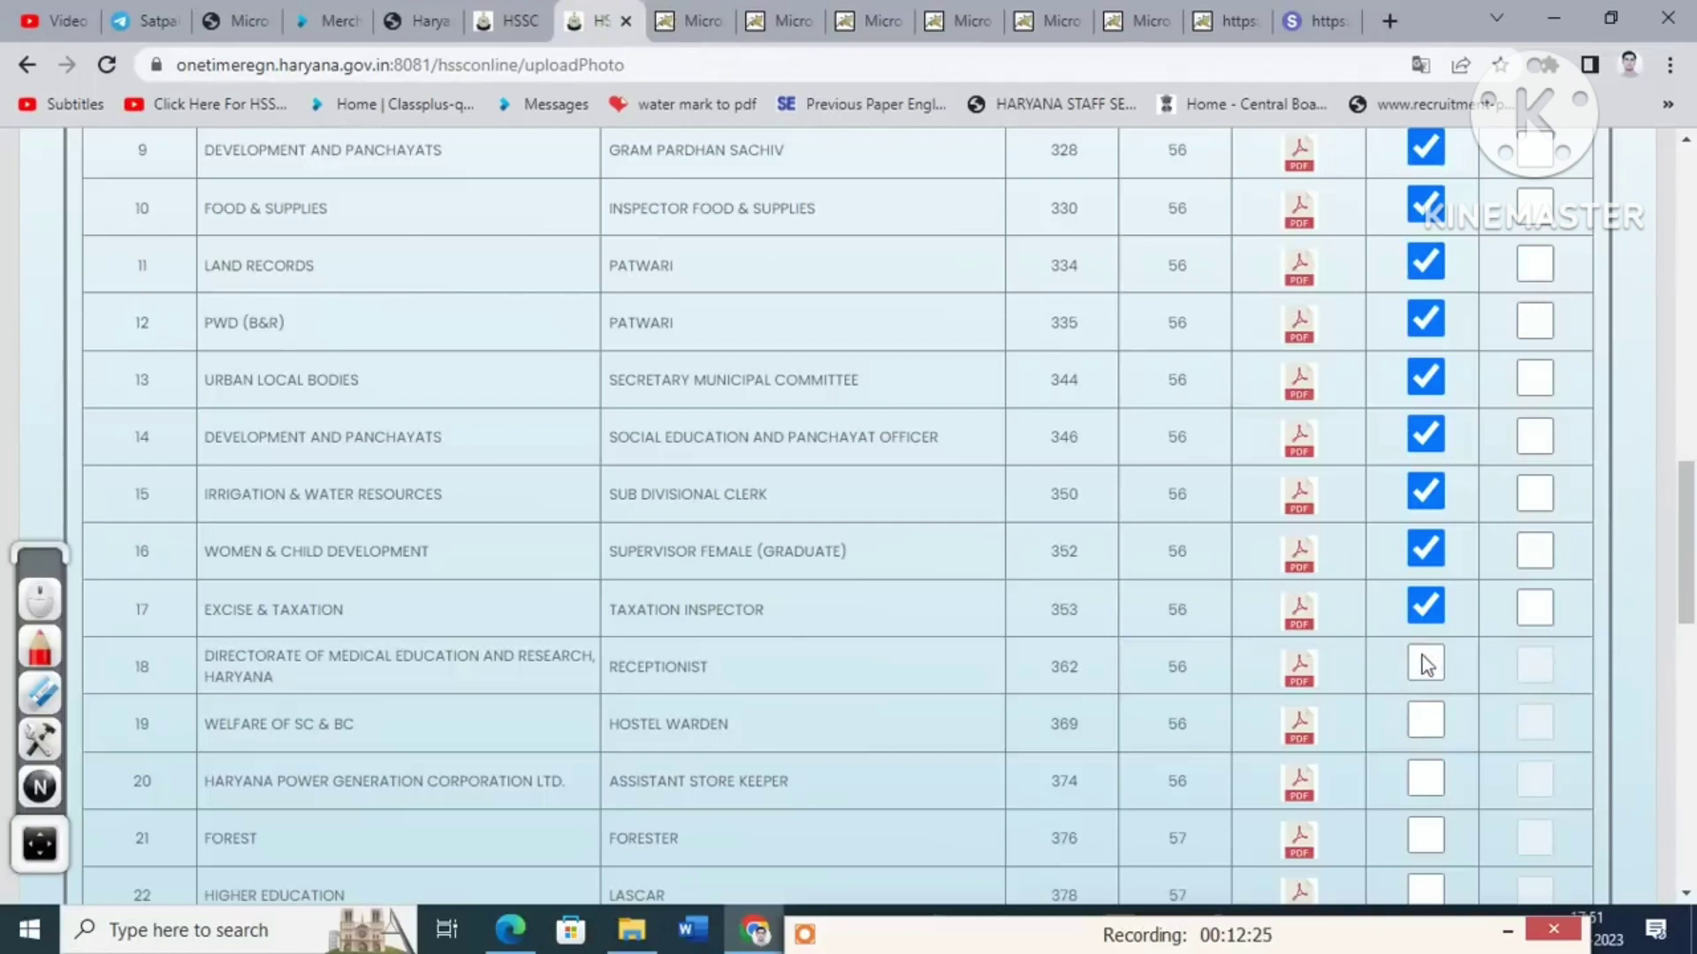
- View the qualification PDF for Hostel Warden, category 369, certify eligibility for that post, and close the PDF
click(1300, 729)
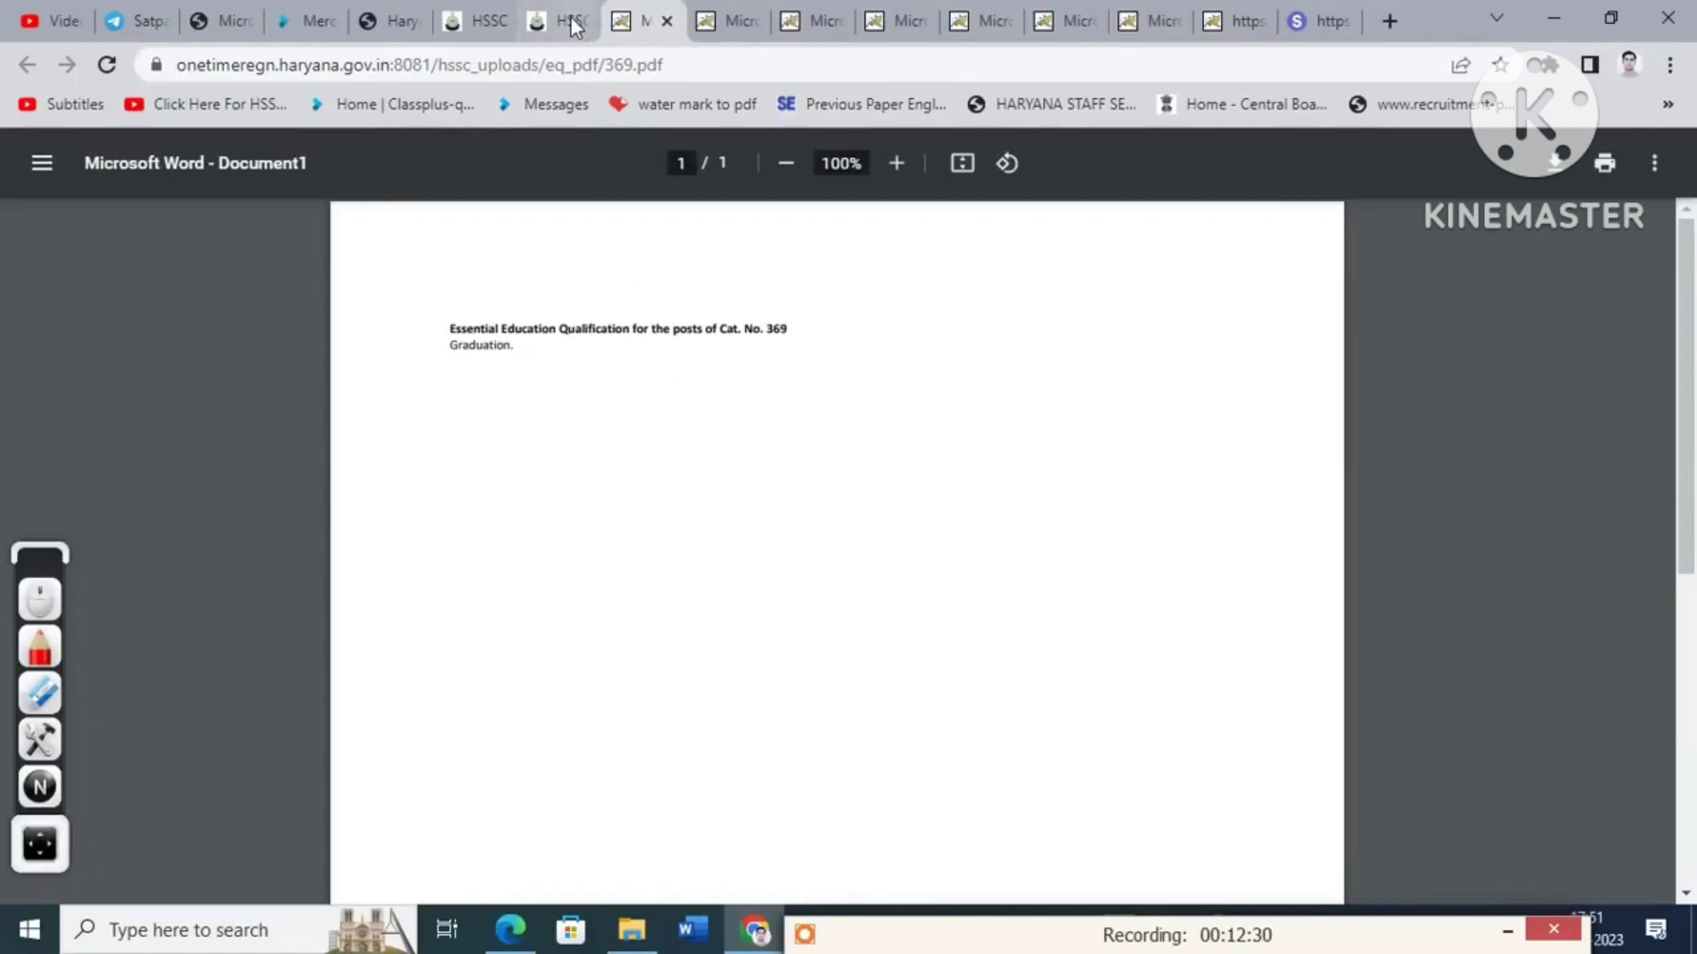
click(570, 20)
click(1426, 723)
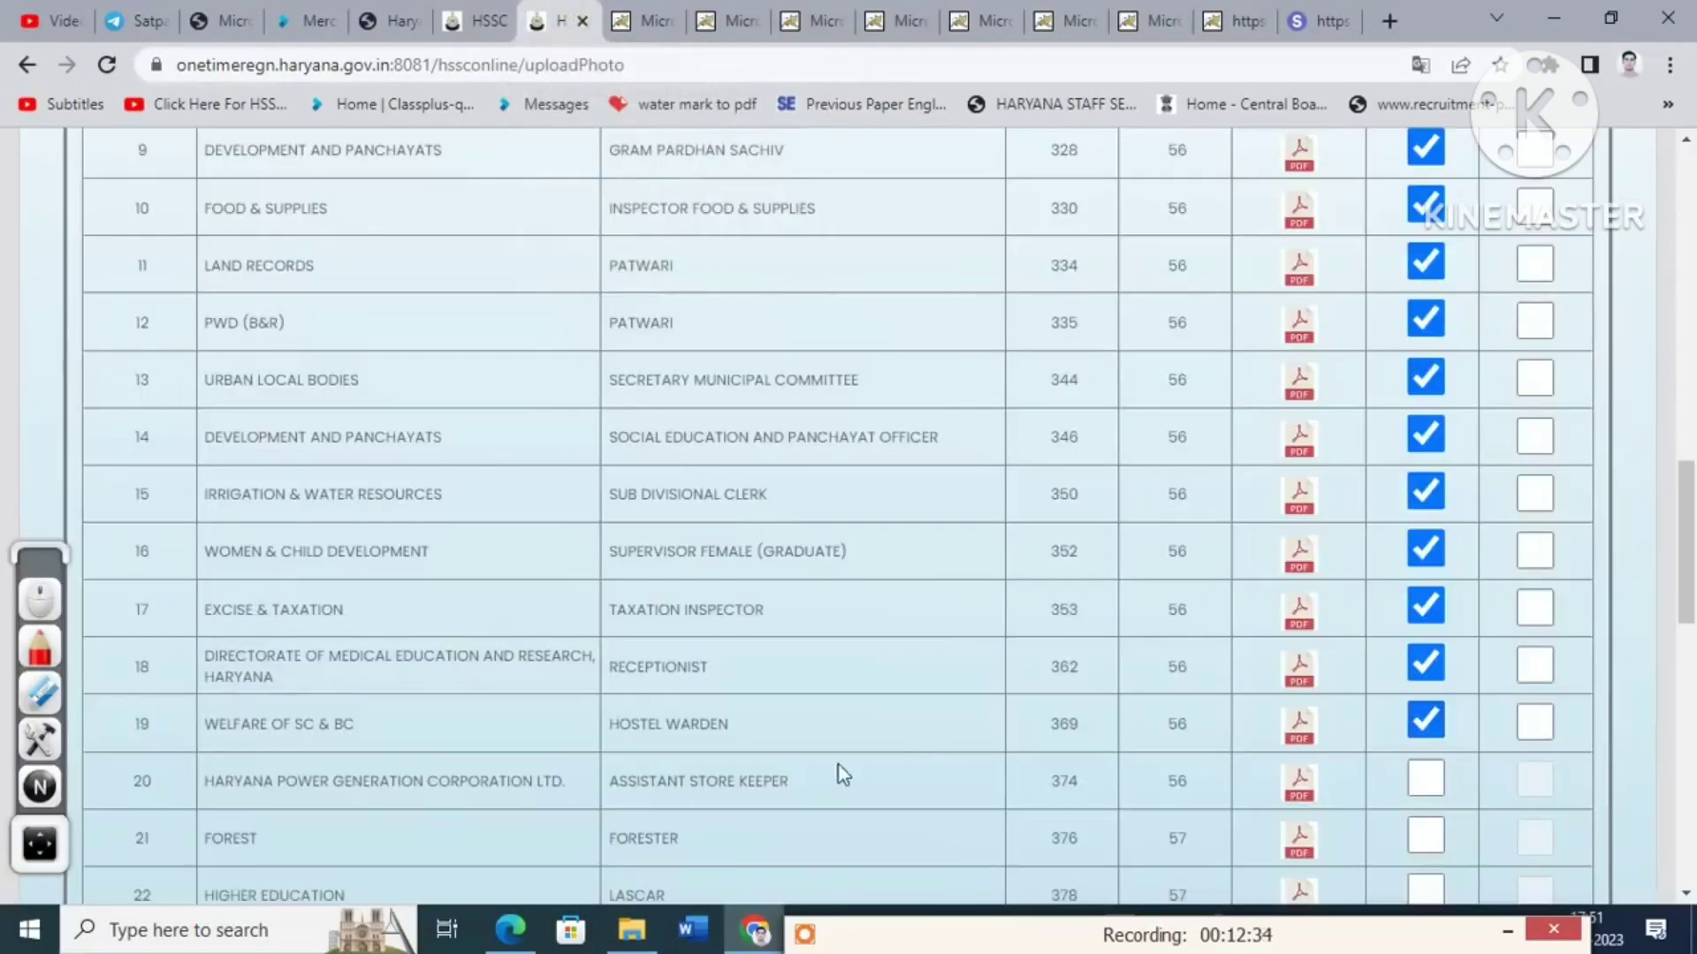
click(652, 20)
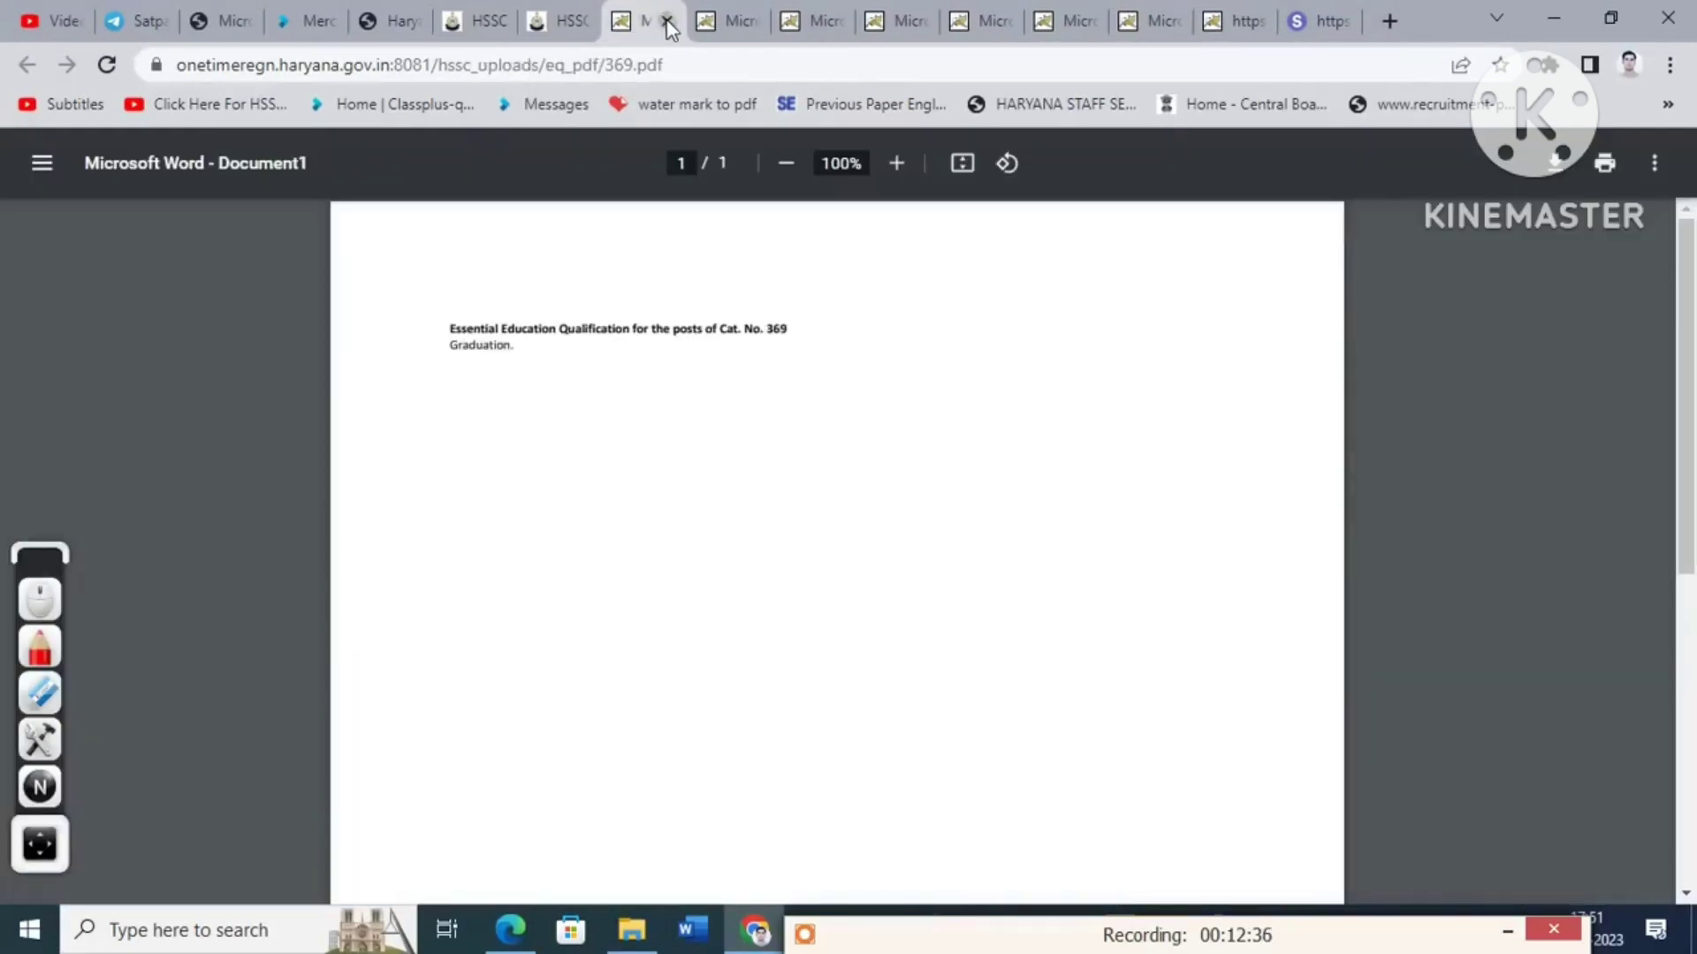
click(668, 22)
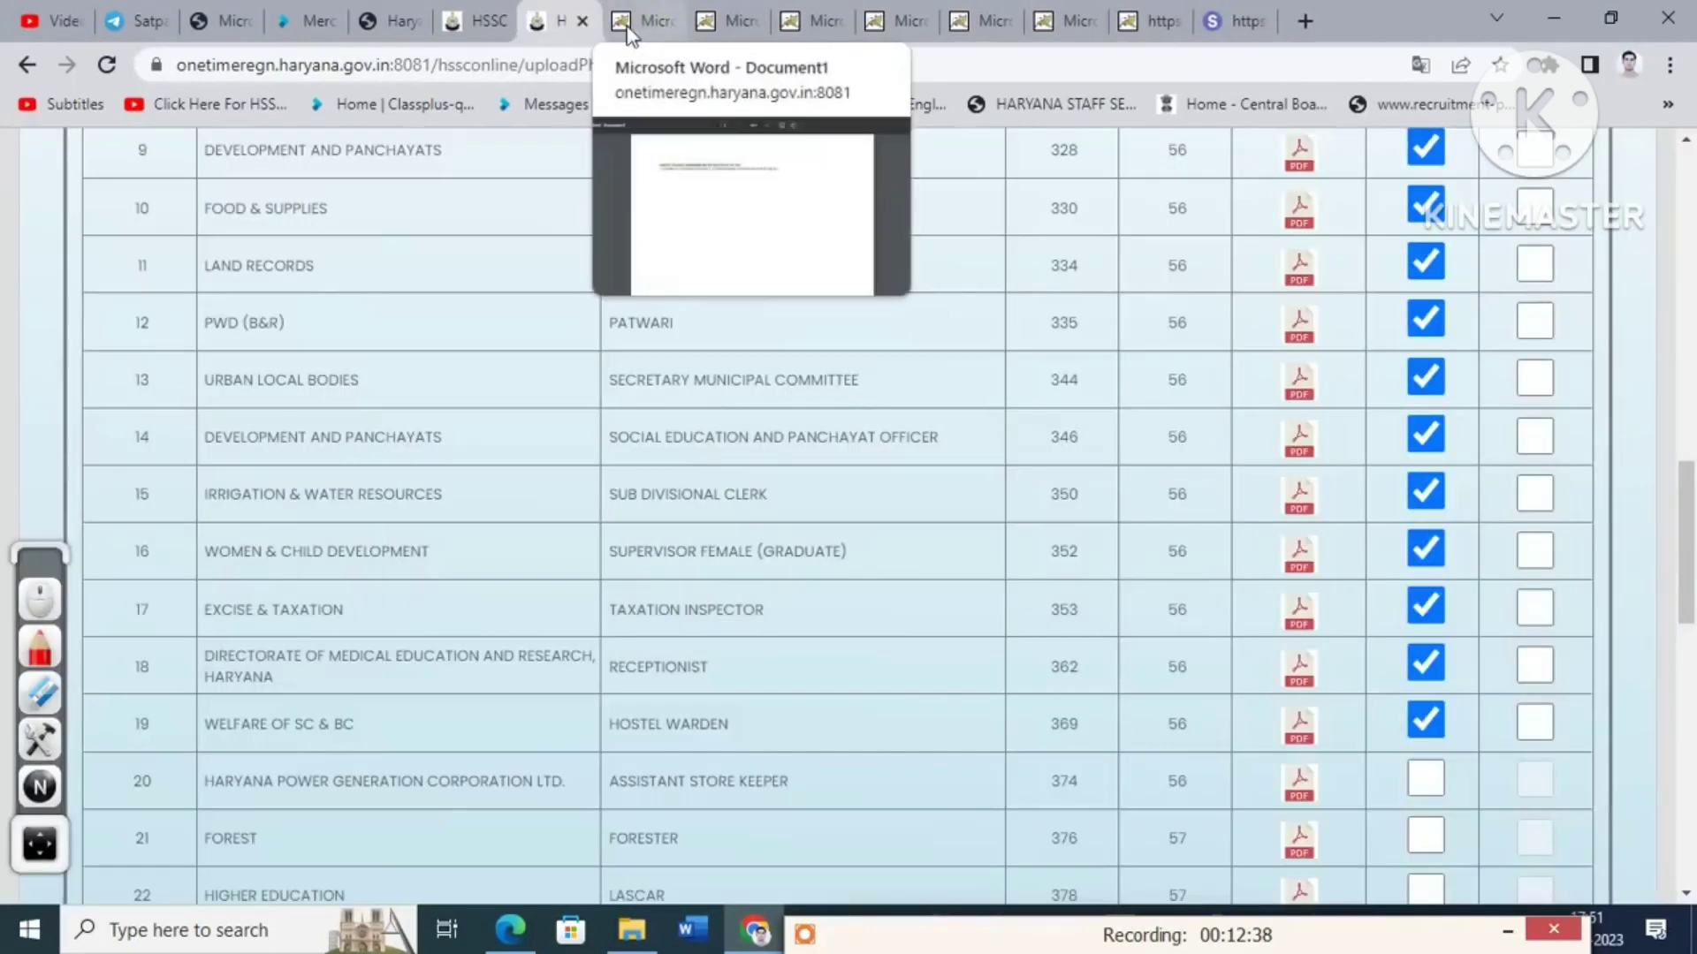
- Certify eligibility for the Forester post in row 21, category 376
scroll(970, 820, down, 1)
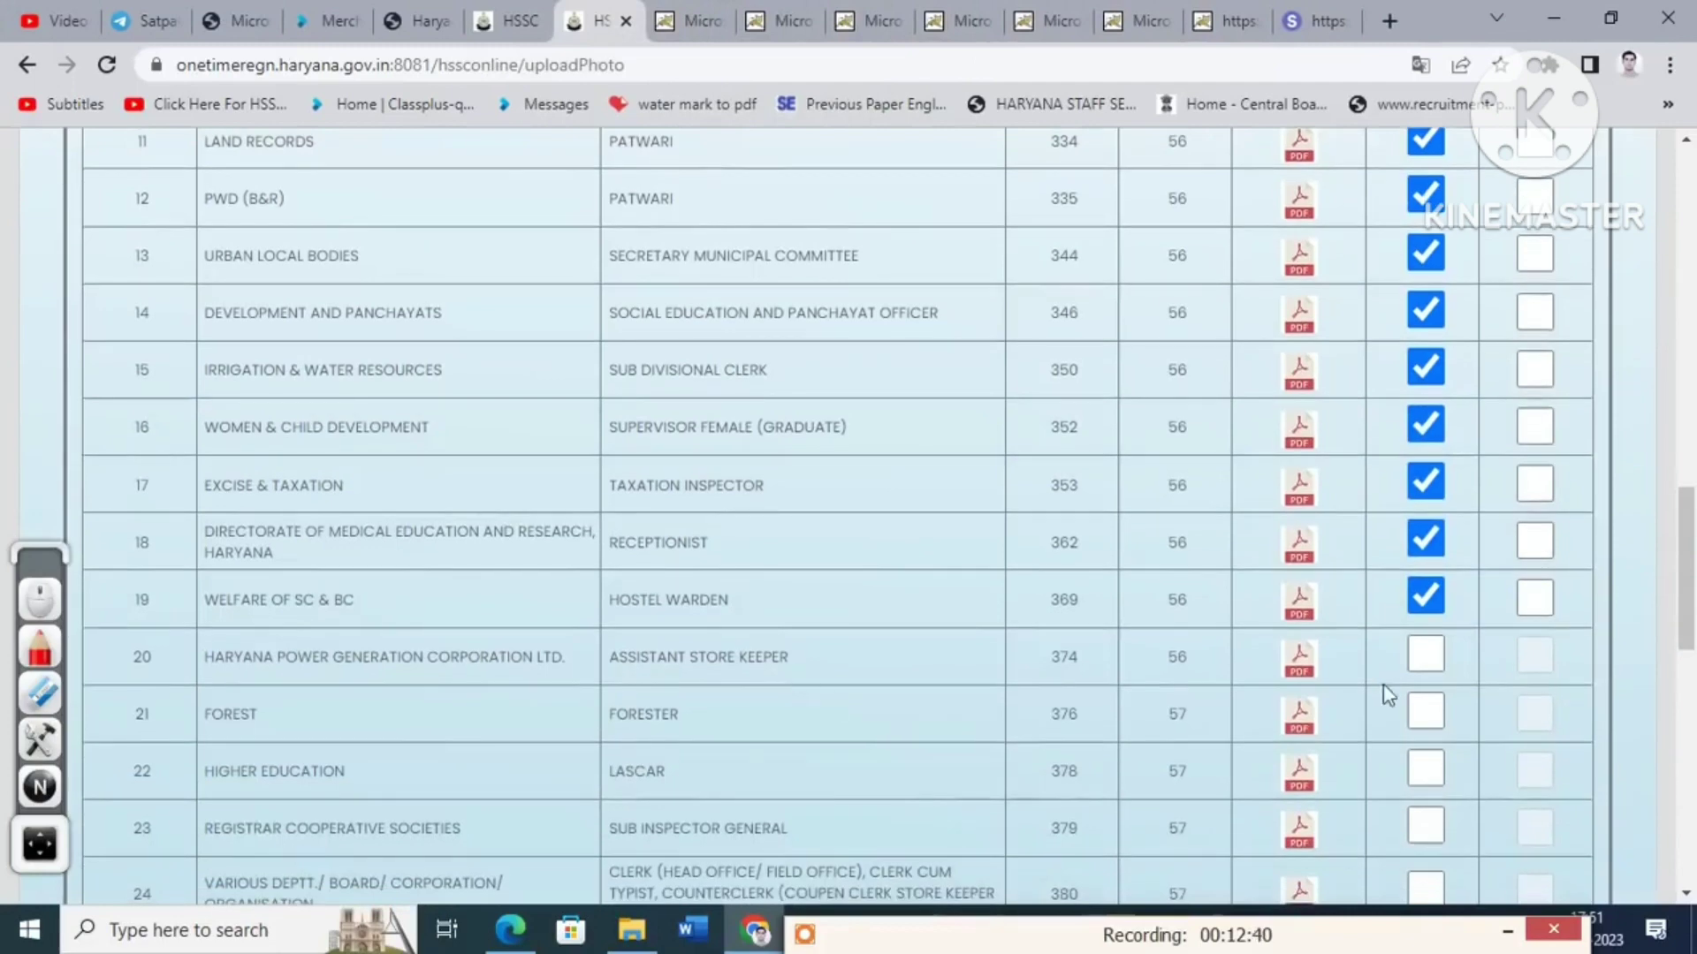
scroll(1388, 694, down, 3)
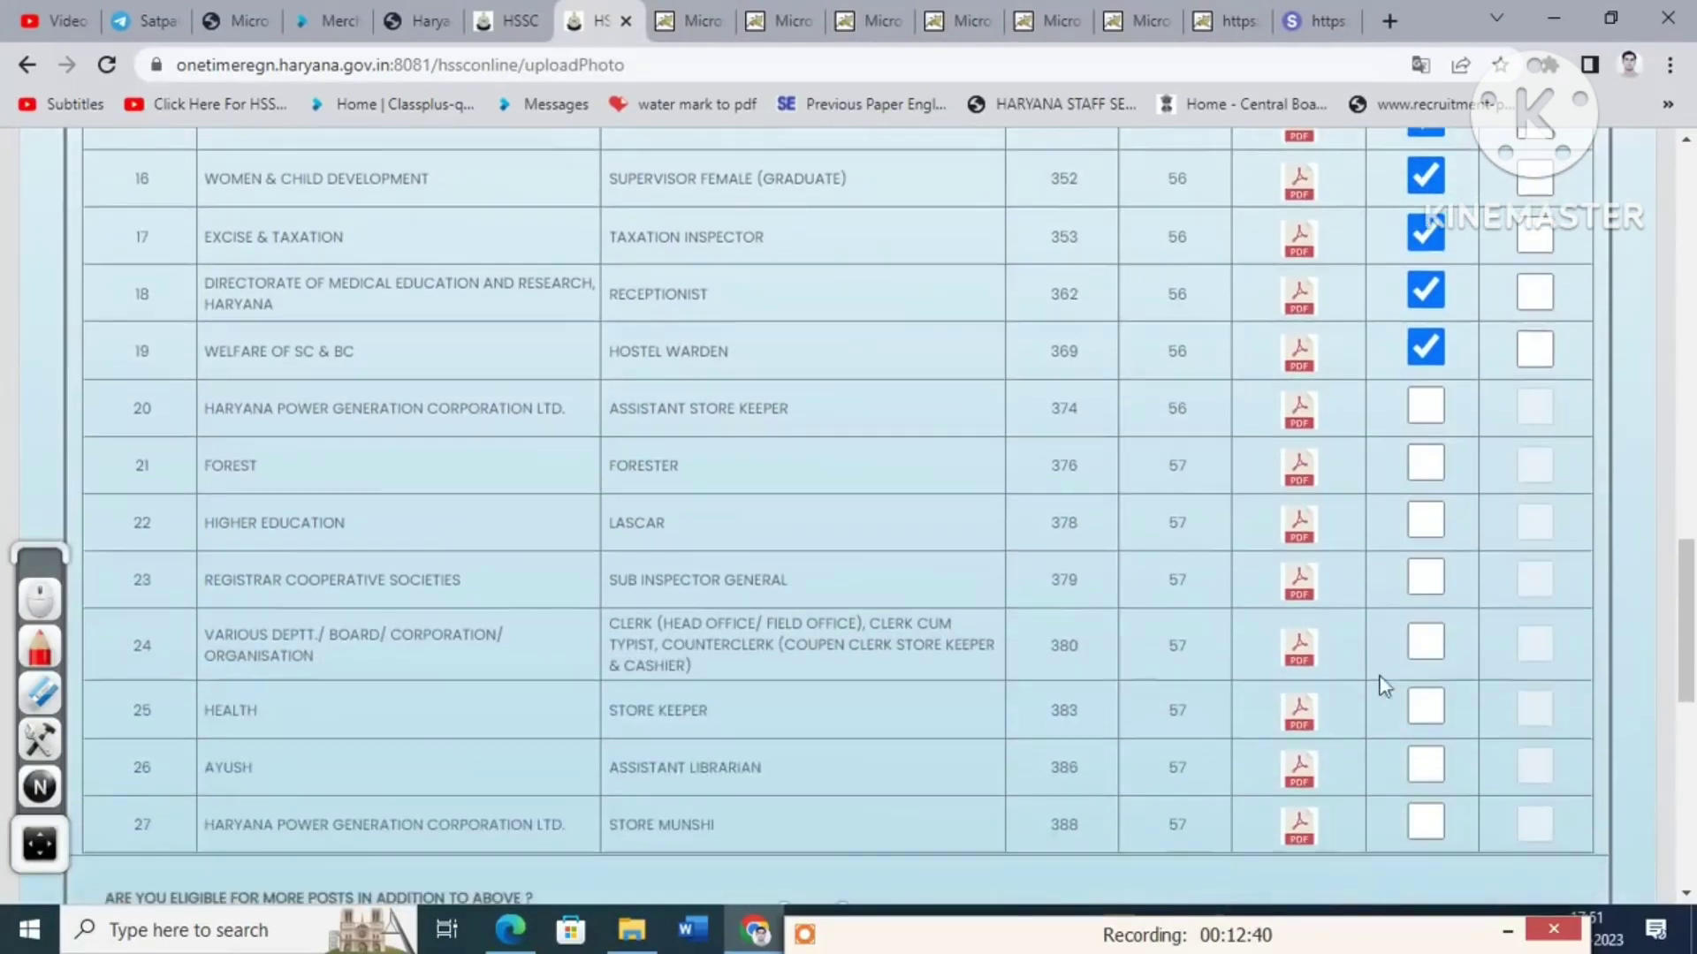
click(1425, 460)
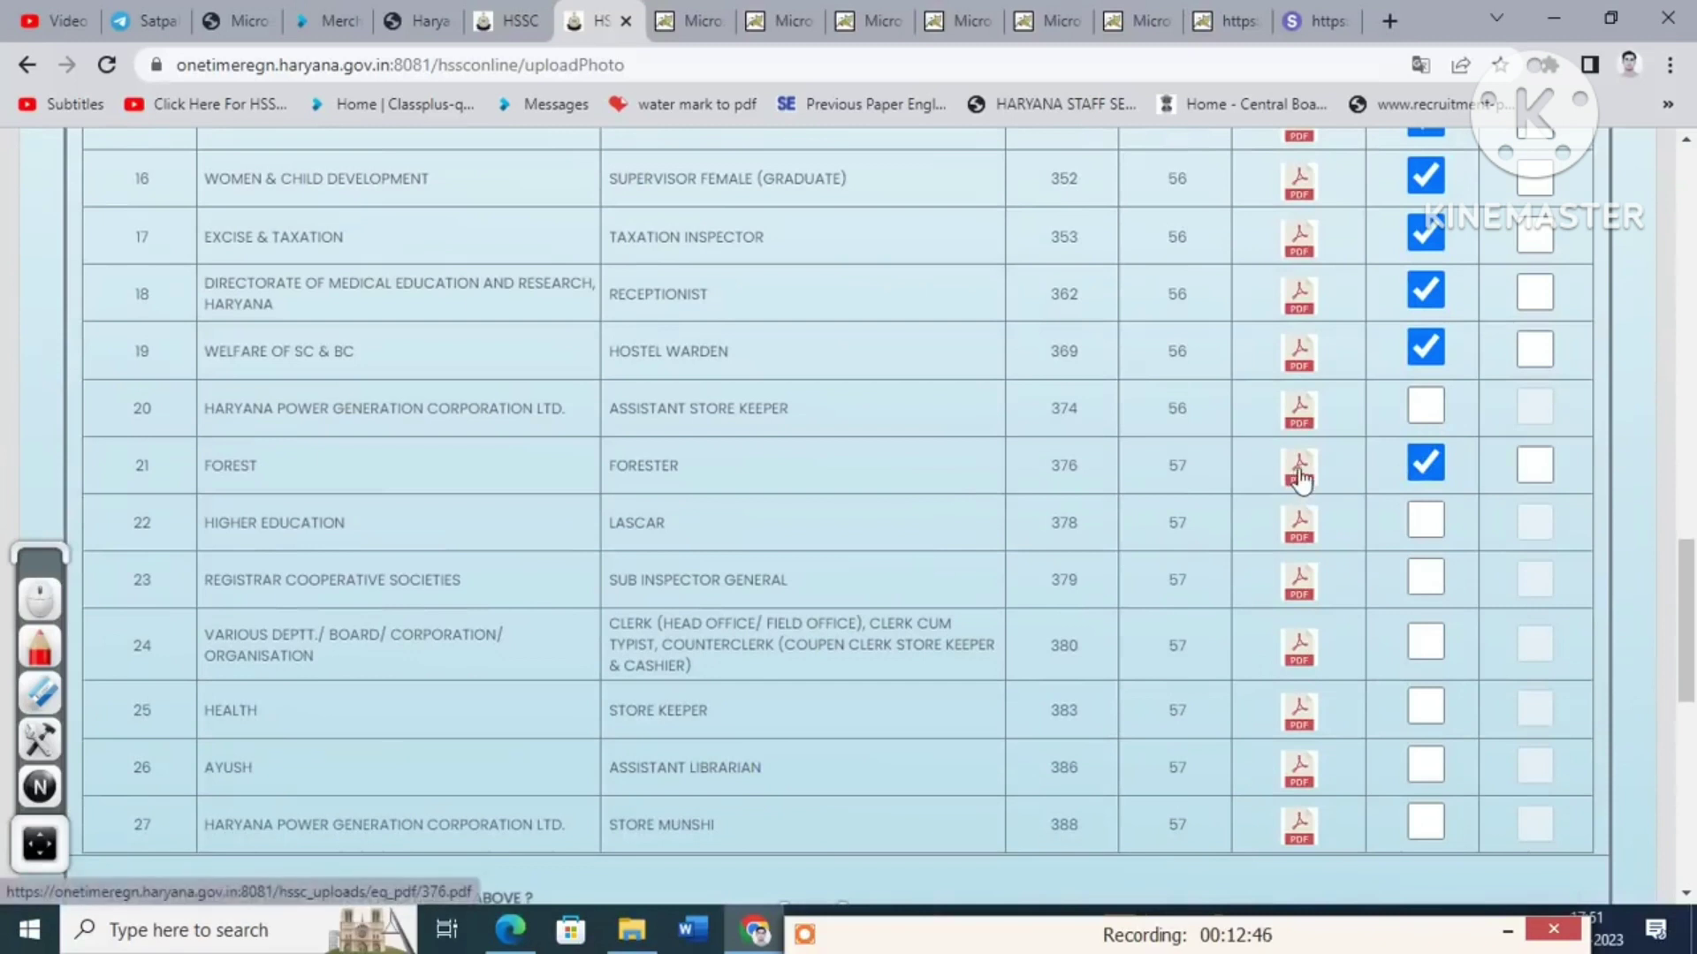
- Certify eligibility for Assistant Store Keeper and Sub Inspector General, checking the category 383 qualification PDF in between
click(1419, 407)
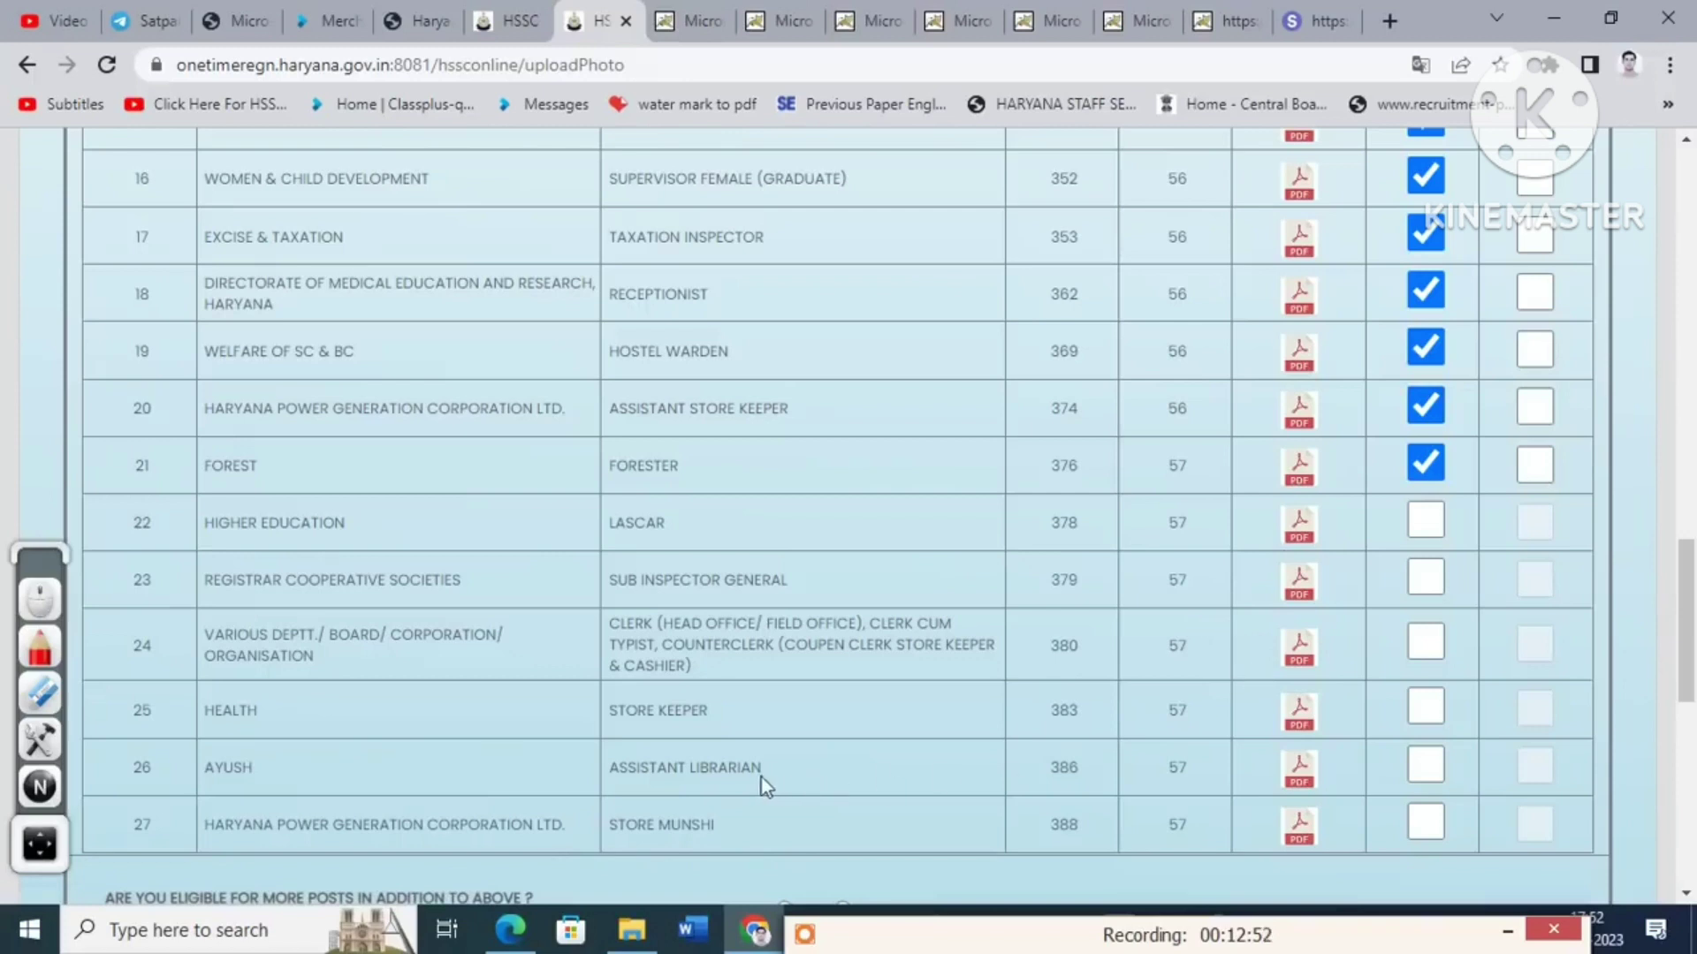
click(1299, 714)
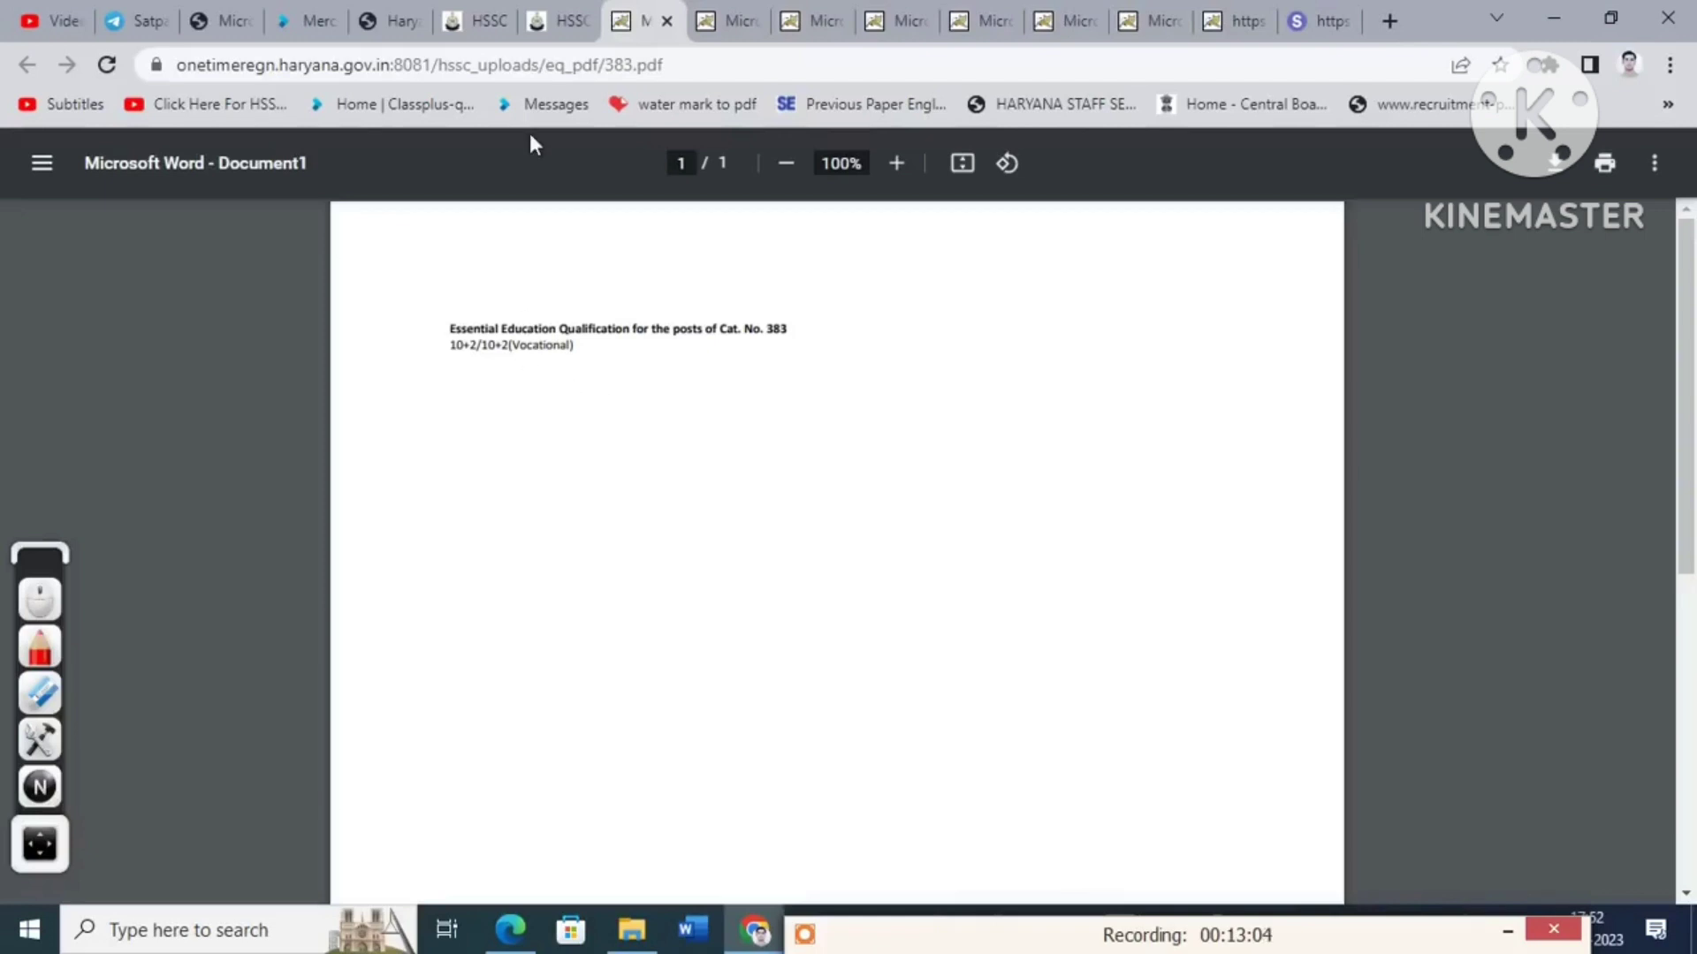
click(552, 20)
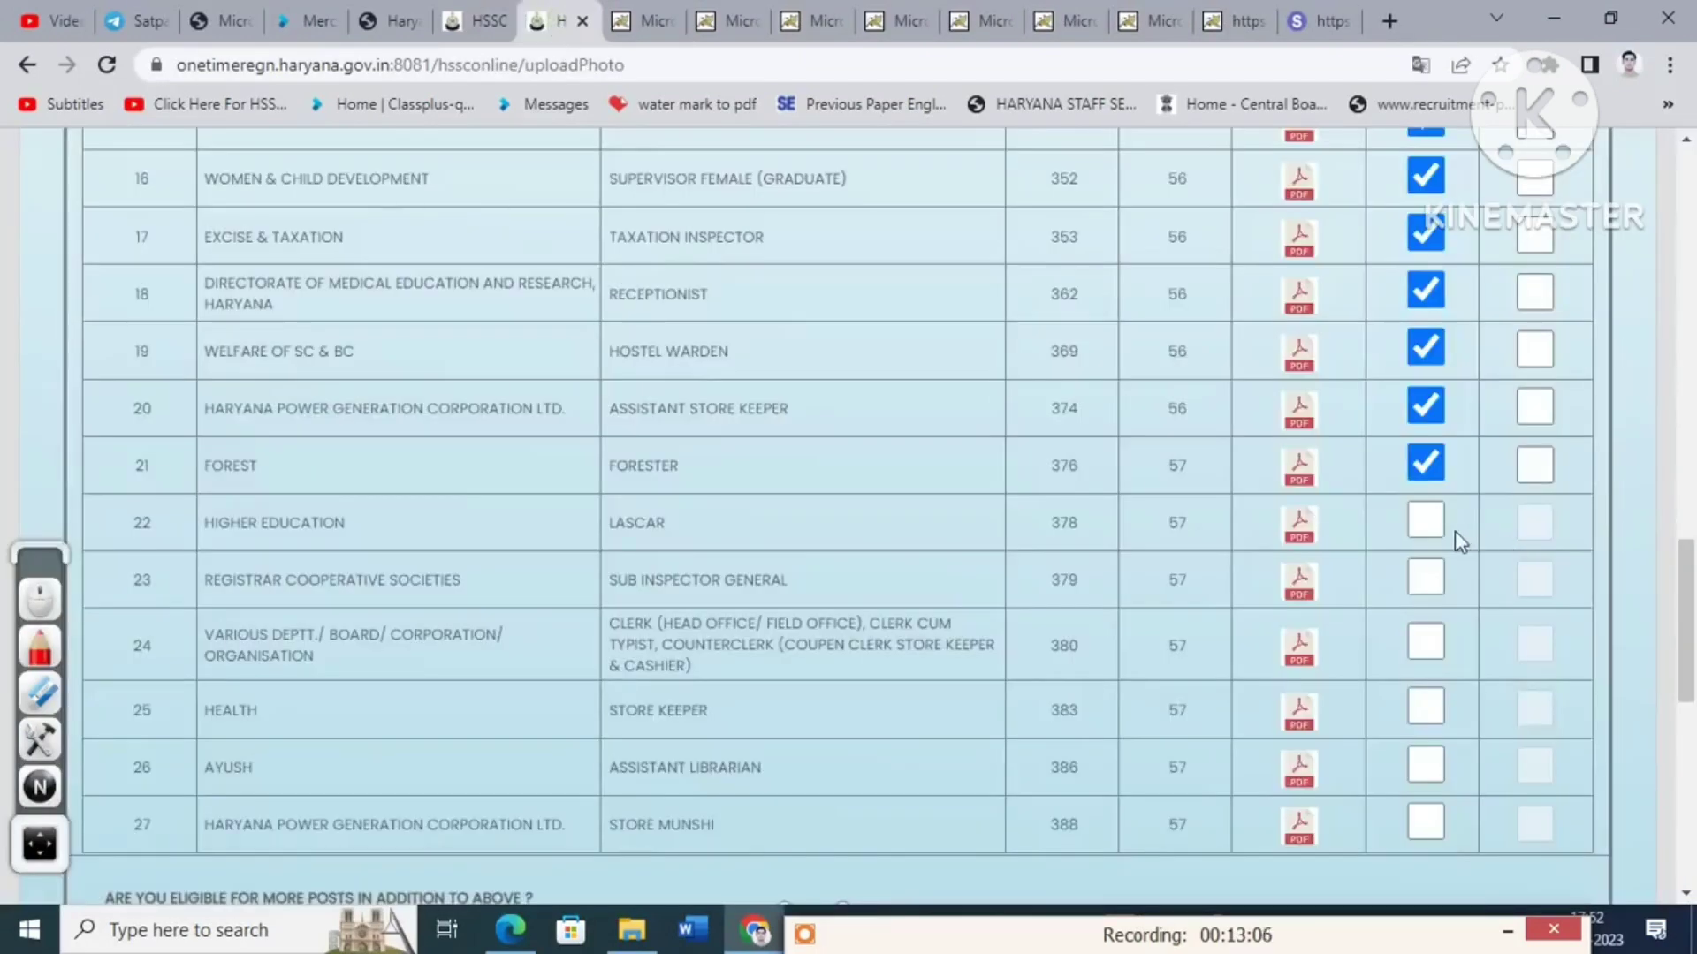
click(1427, 581)
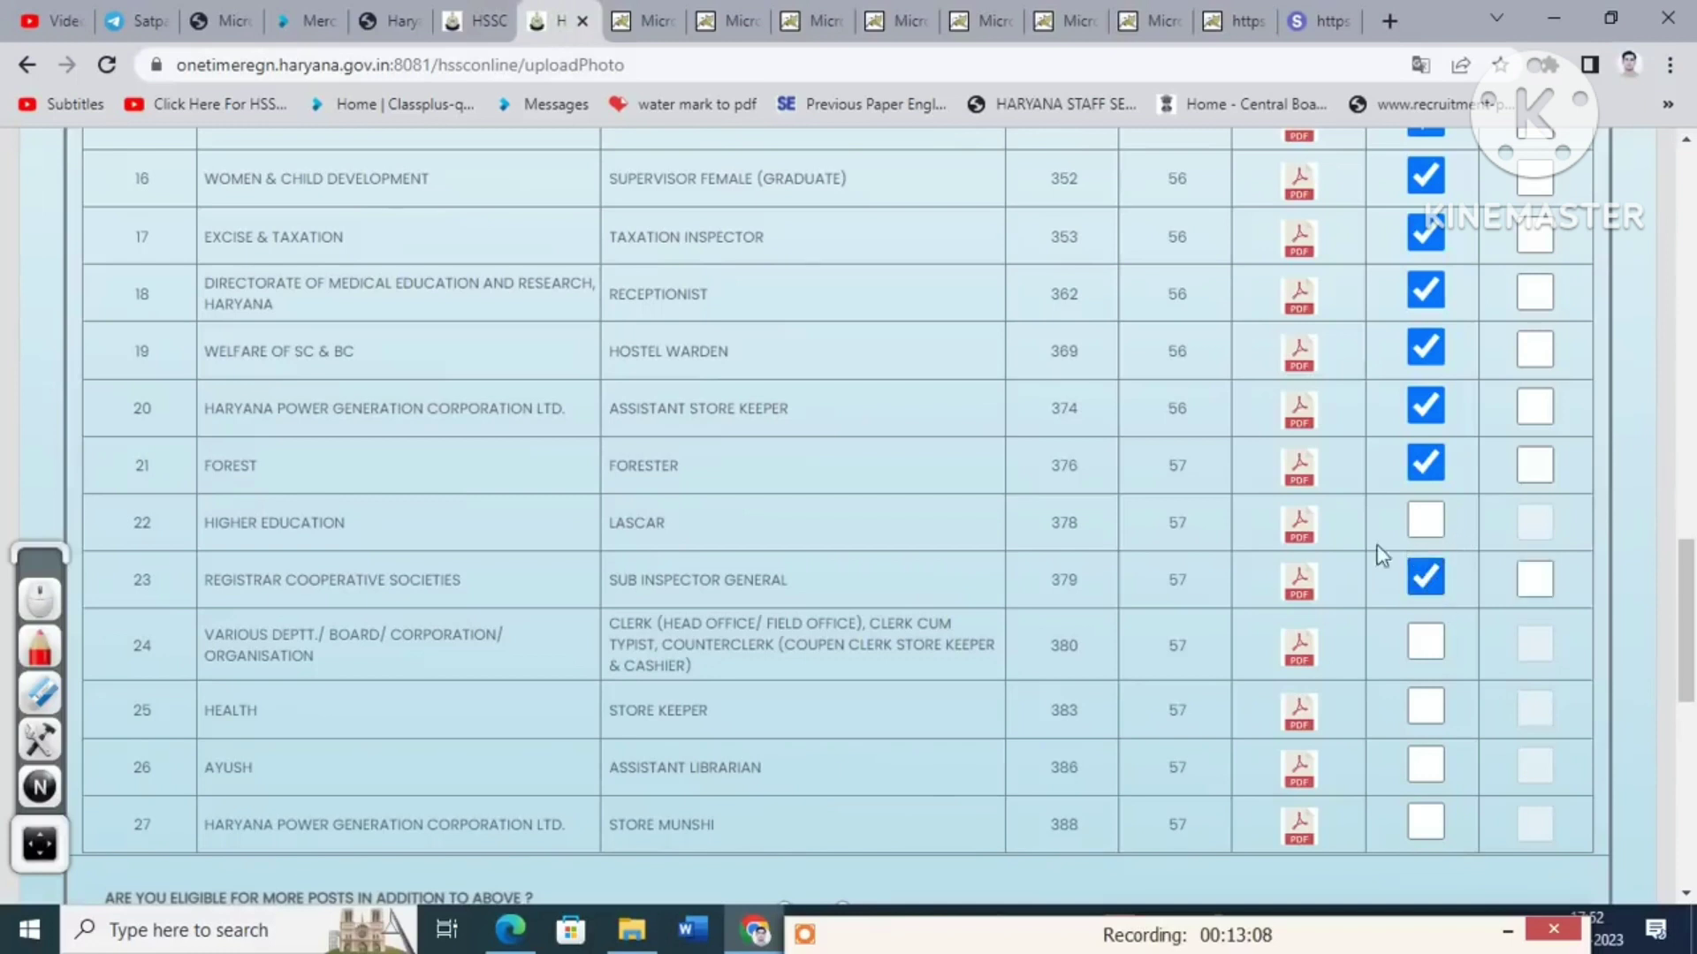
- View the qualification PDF for the Lascar post, category 378, and certify eligibility for it in the post list
click(1299, 524)
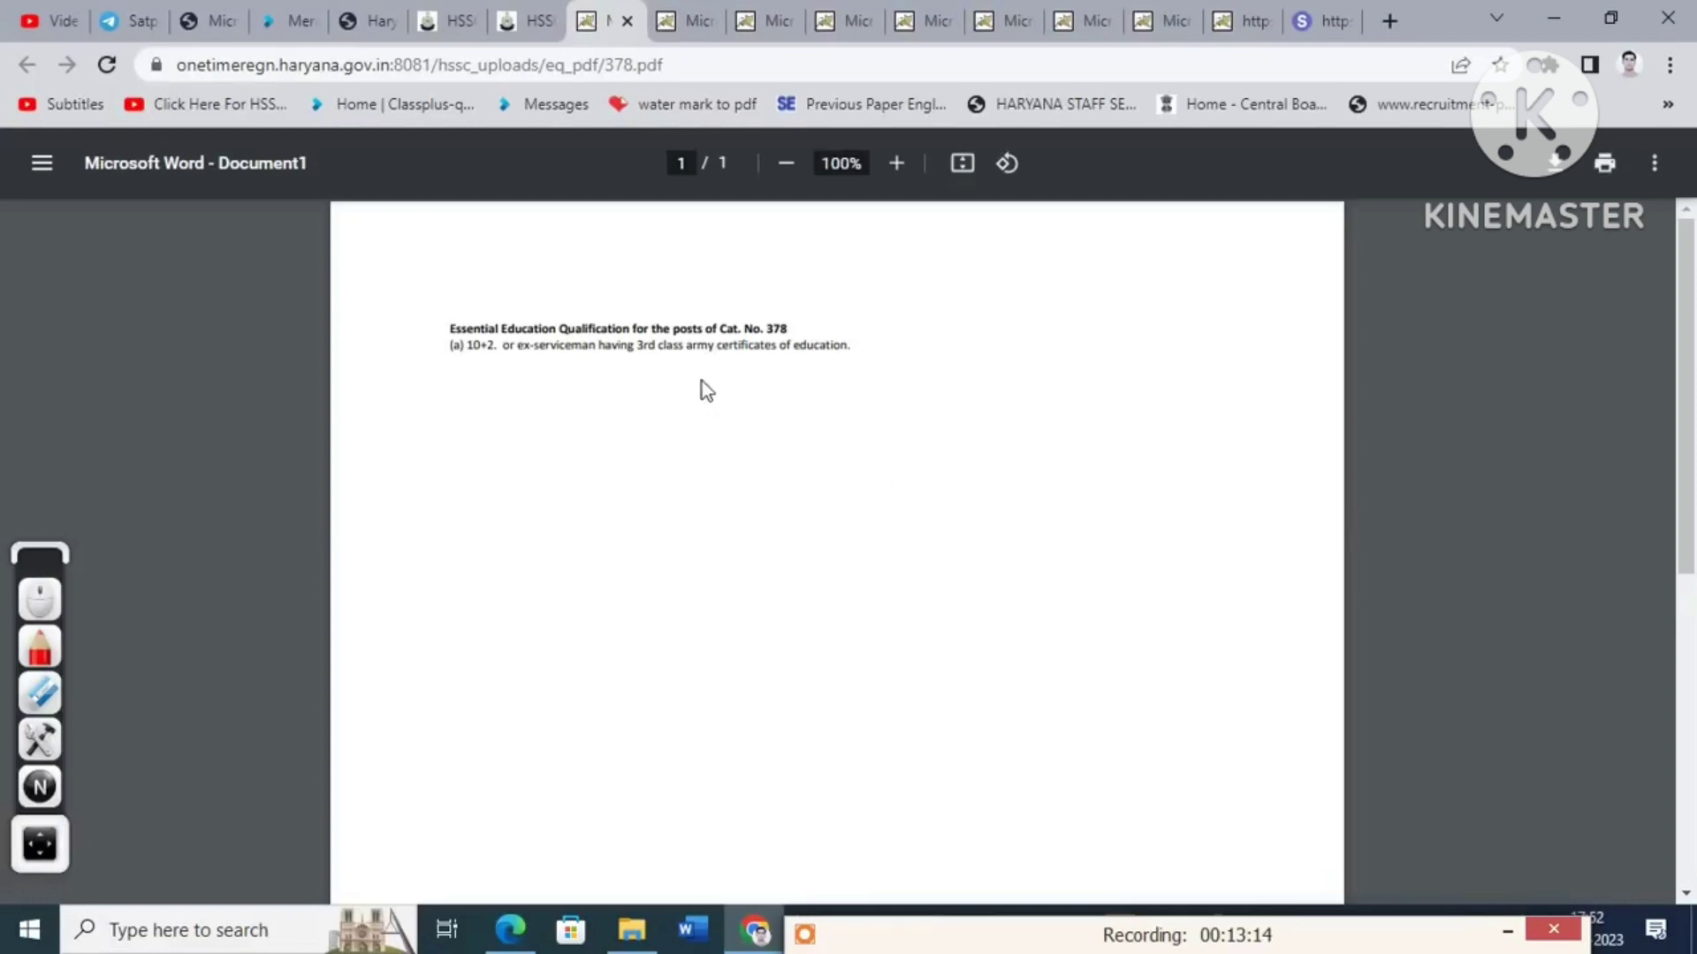
click(532, 21)
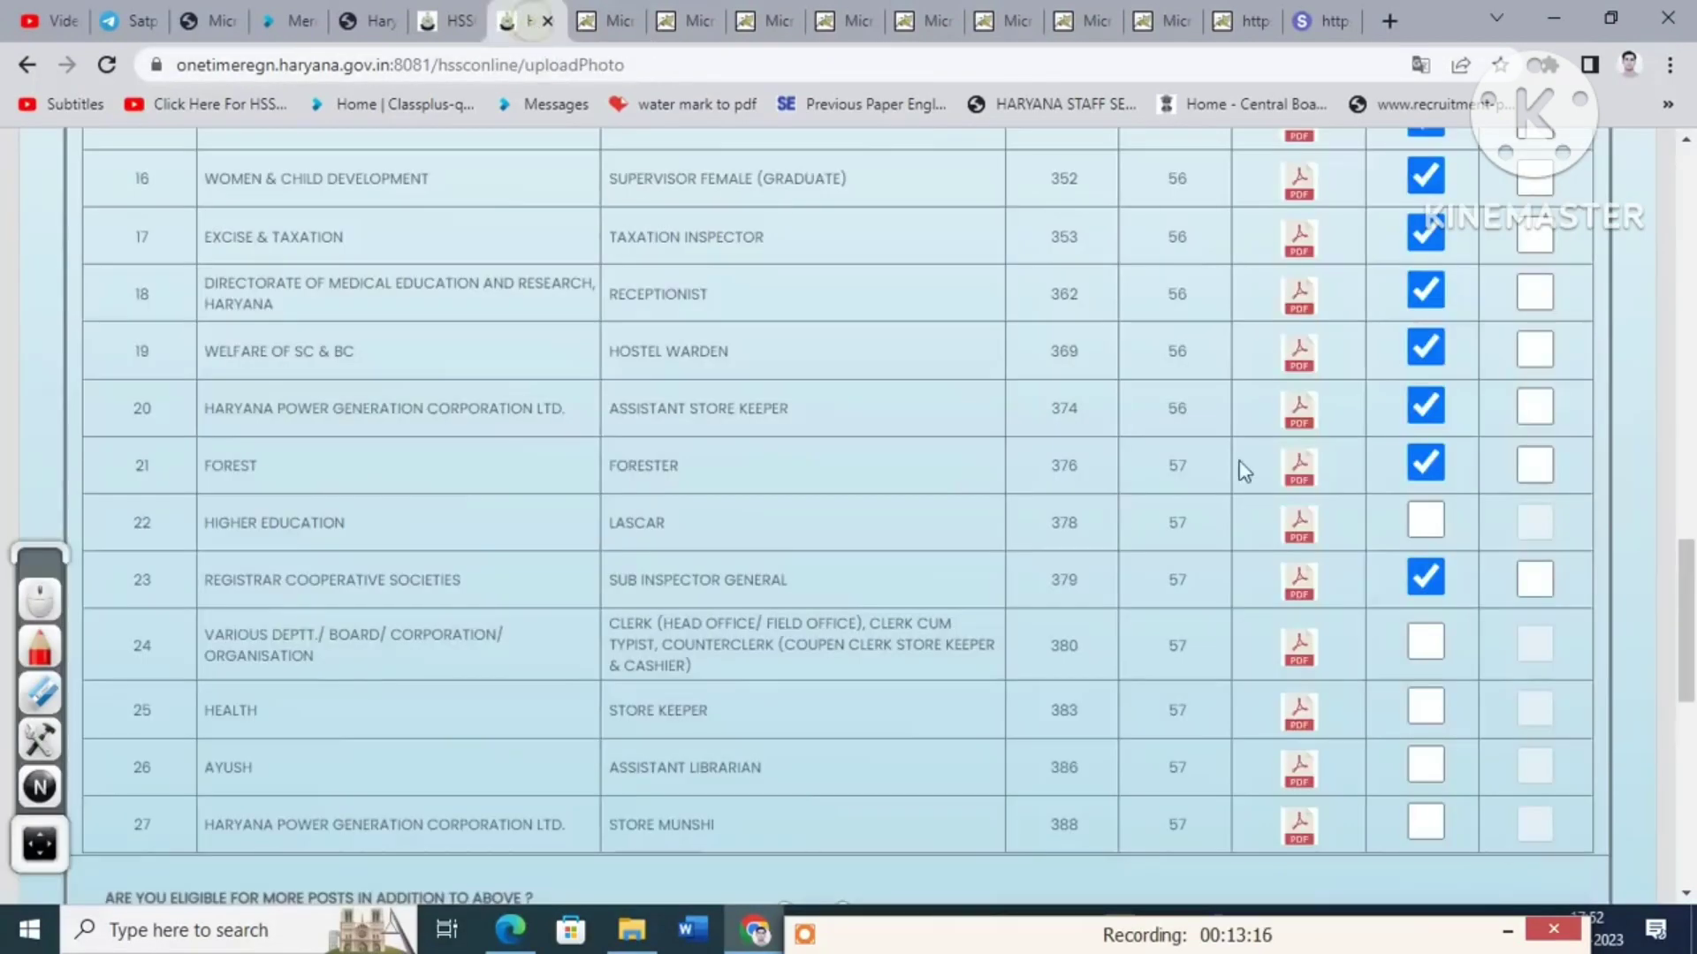
click(1425, 520)
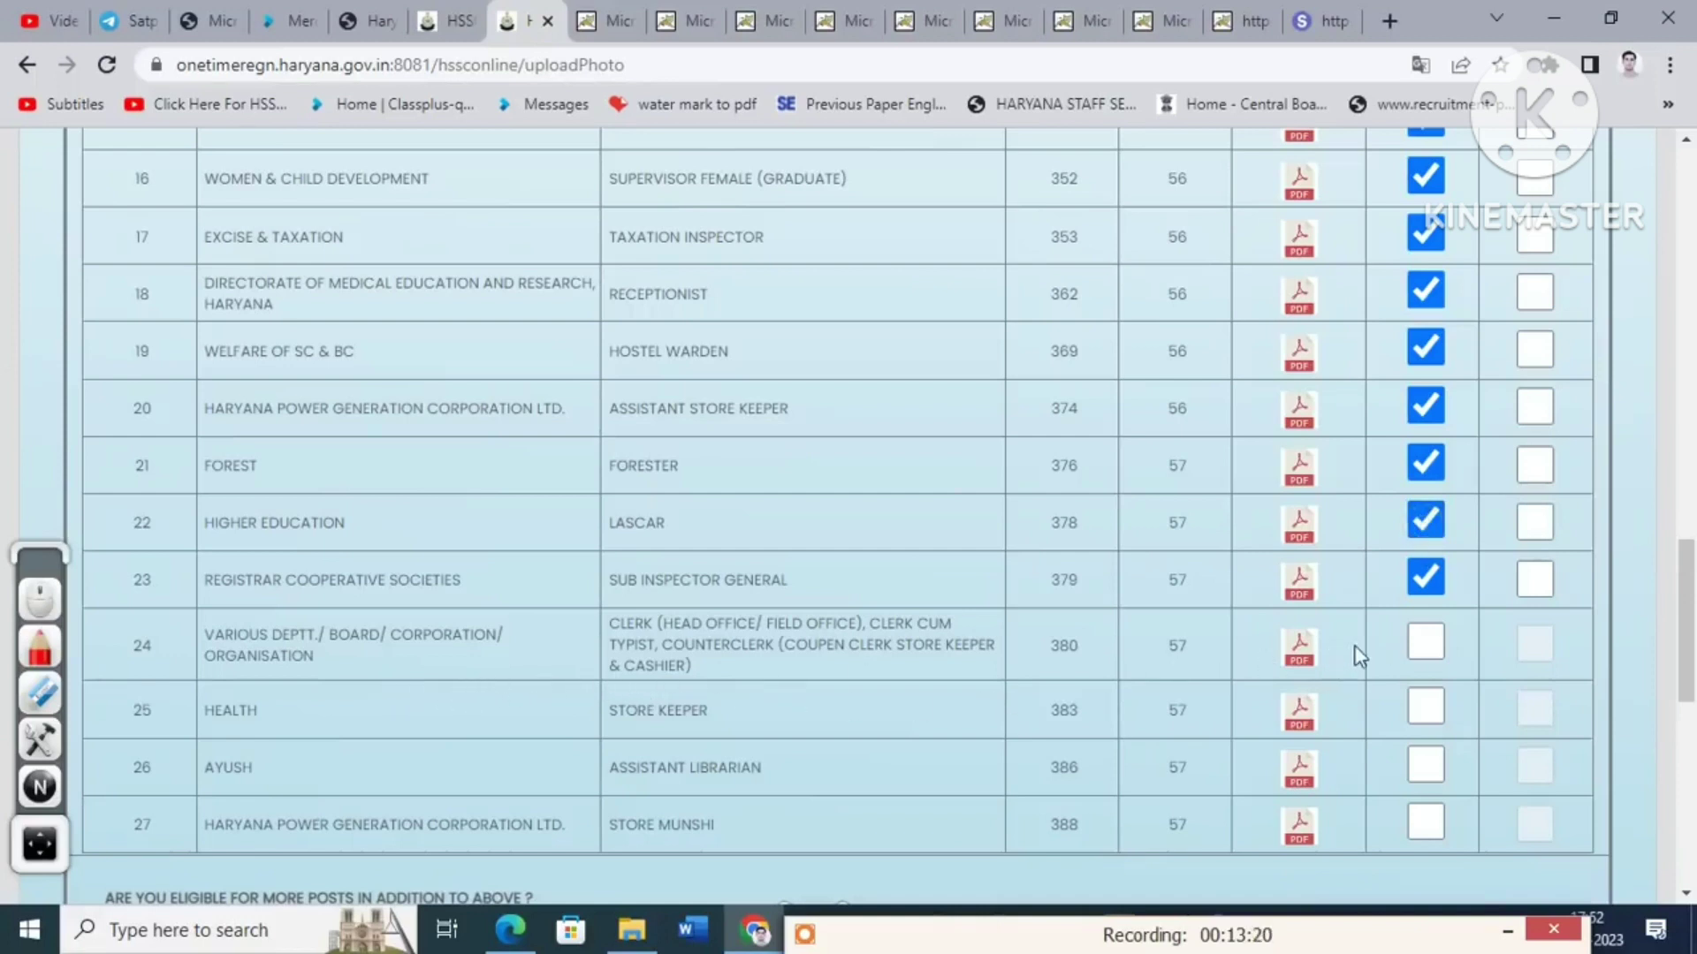
- Certify eligibility for the category 380 Clerk, Health Store Keeper, and AYUSH Assistant Librarian posts in rows 24 to 26
click(1426, 642)
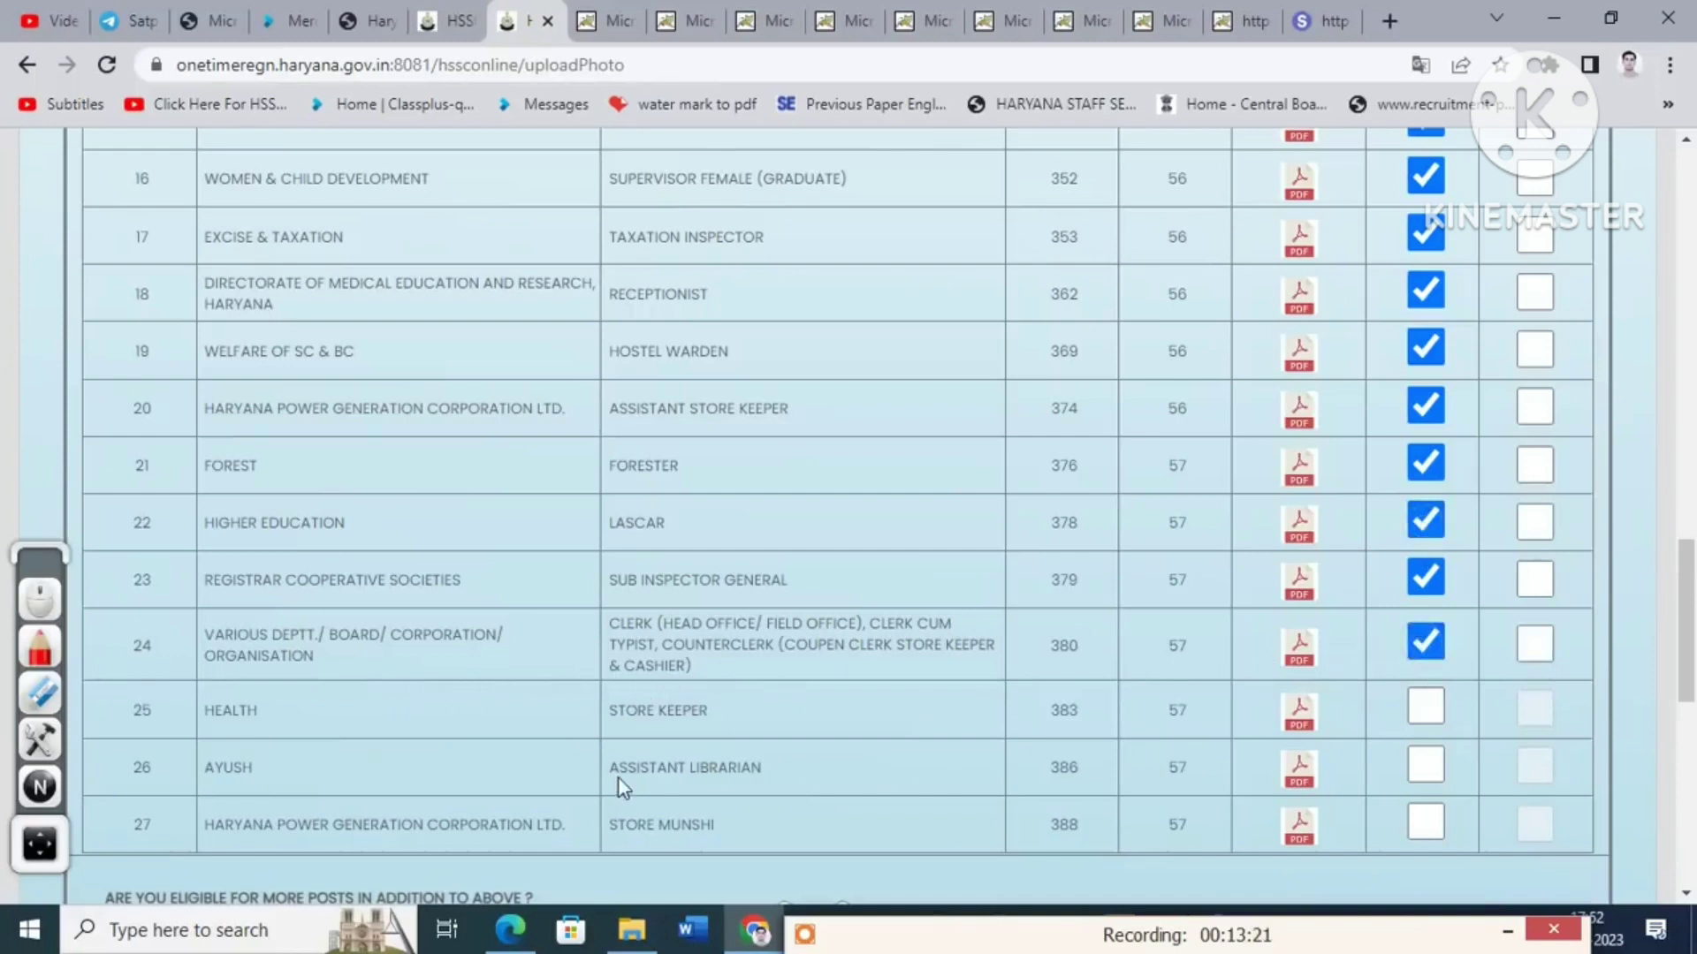
click(1425, 707)
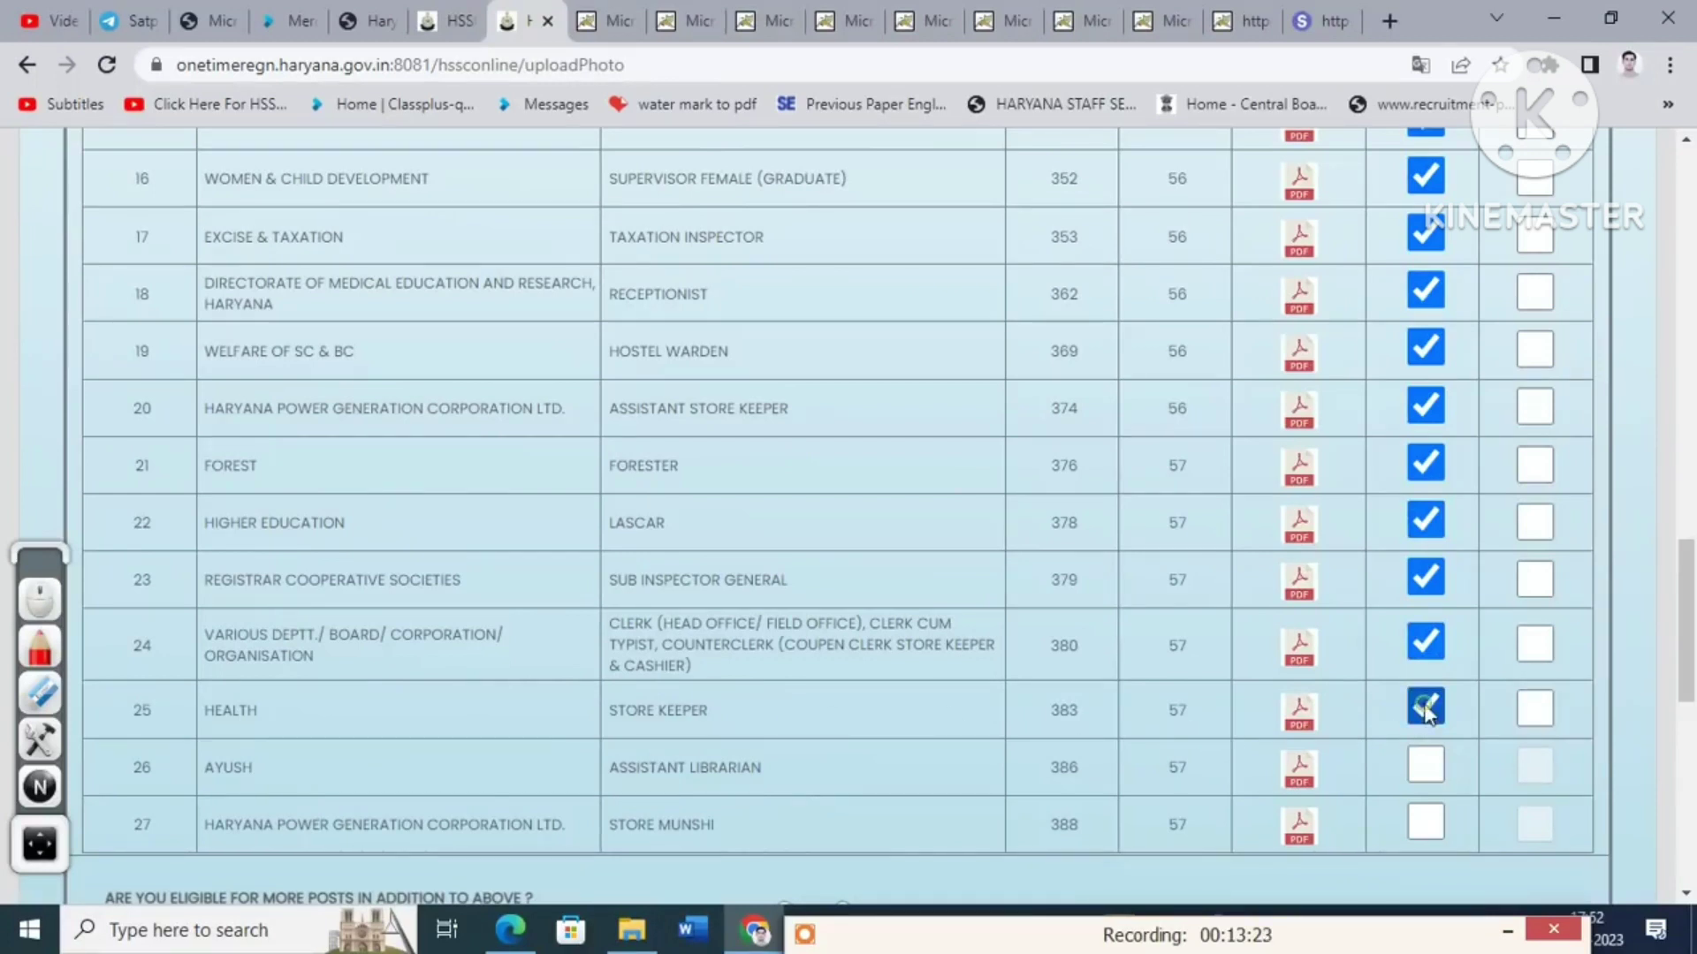
click(1428, 771)
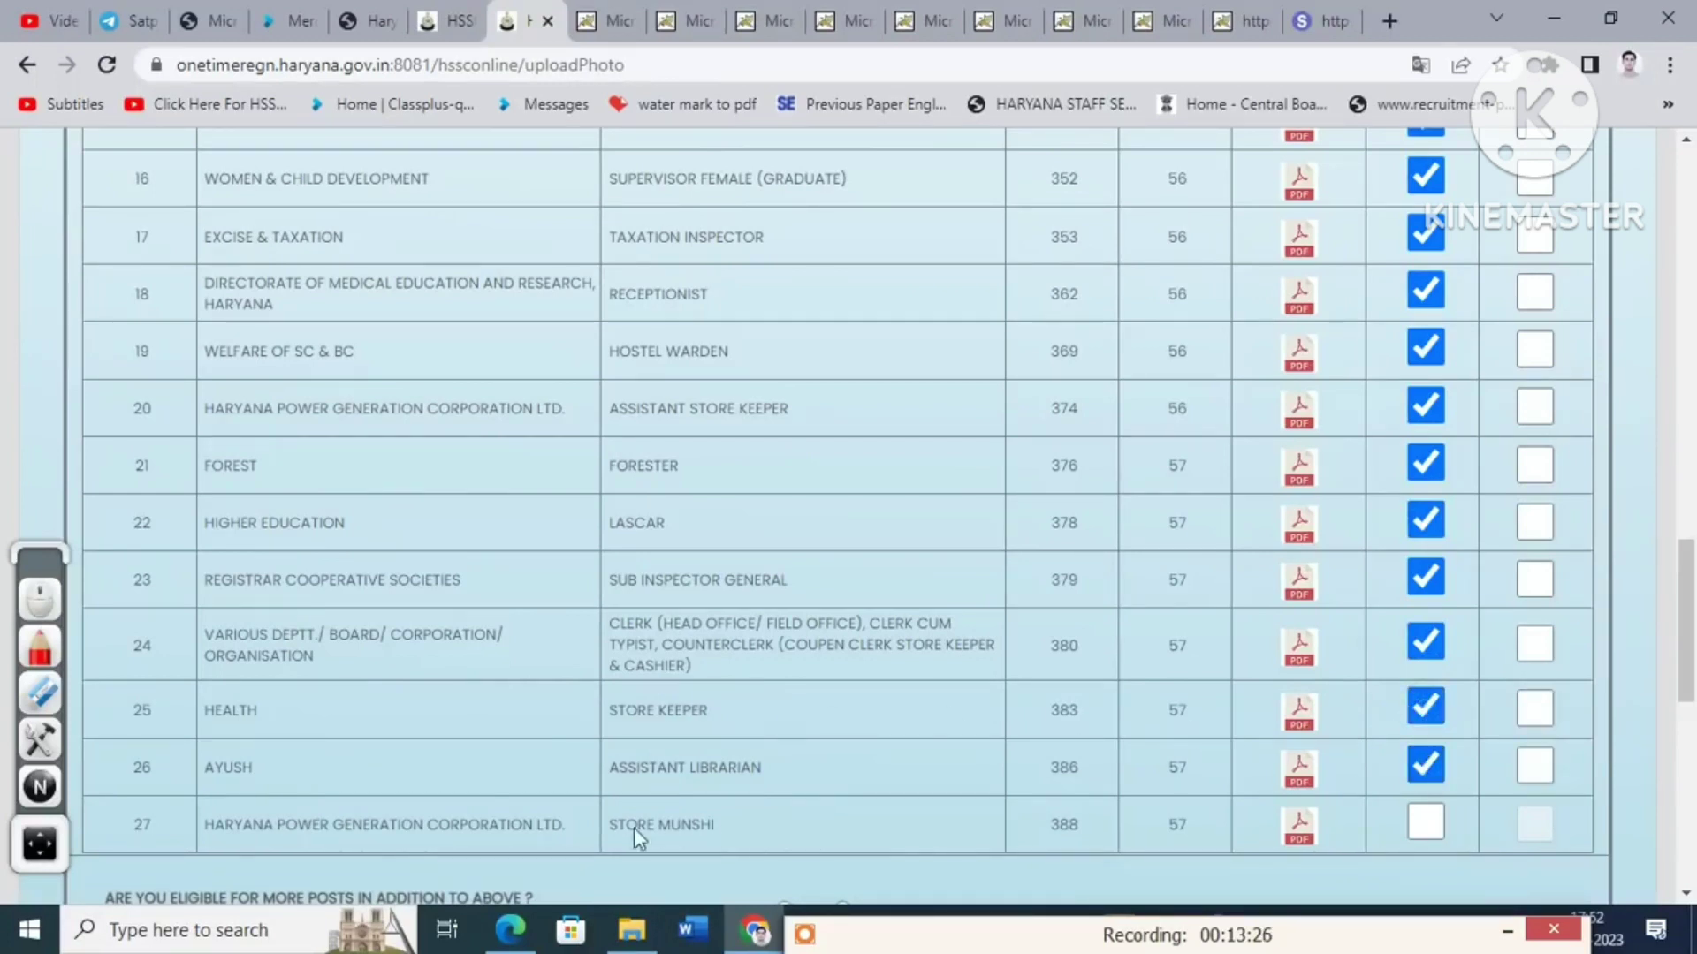
- View the qualification PDF for the Store Munshi post, category 388, and certify eligibility for it
scroll(495, 729, down, 1)
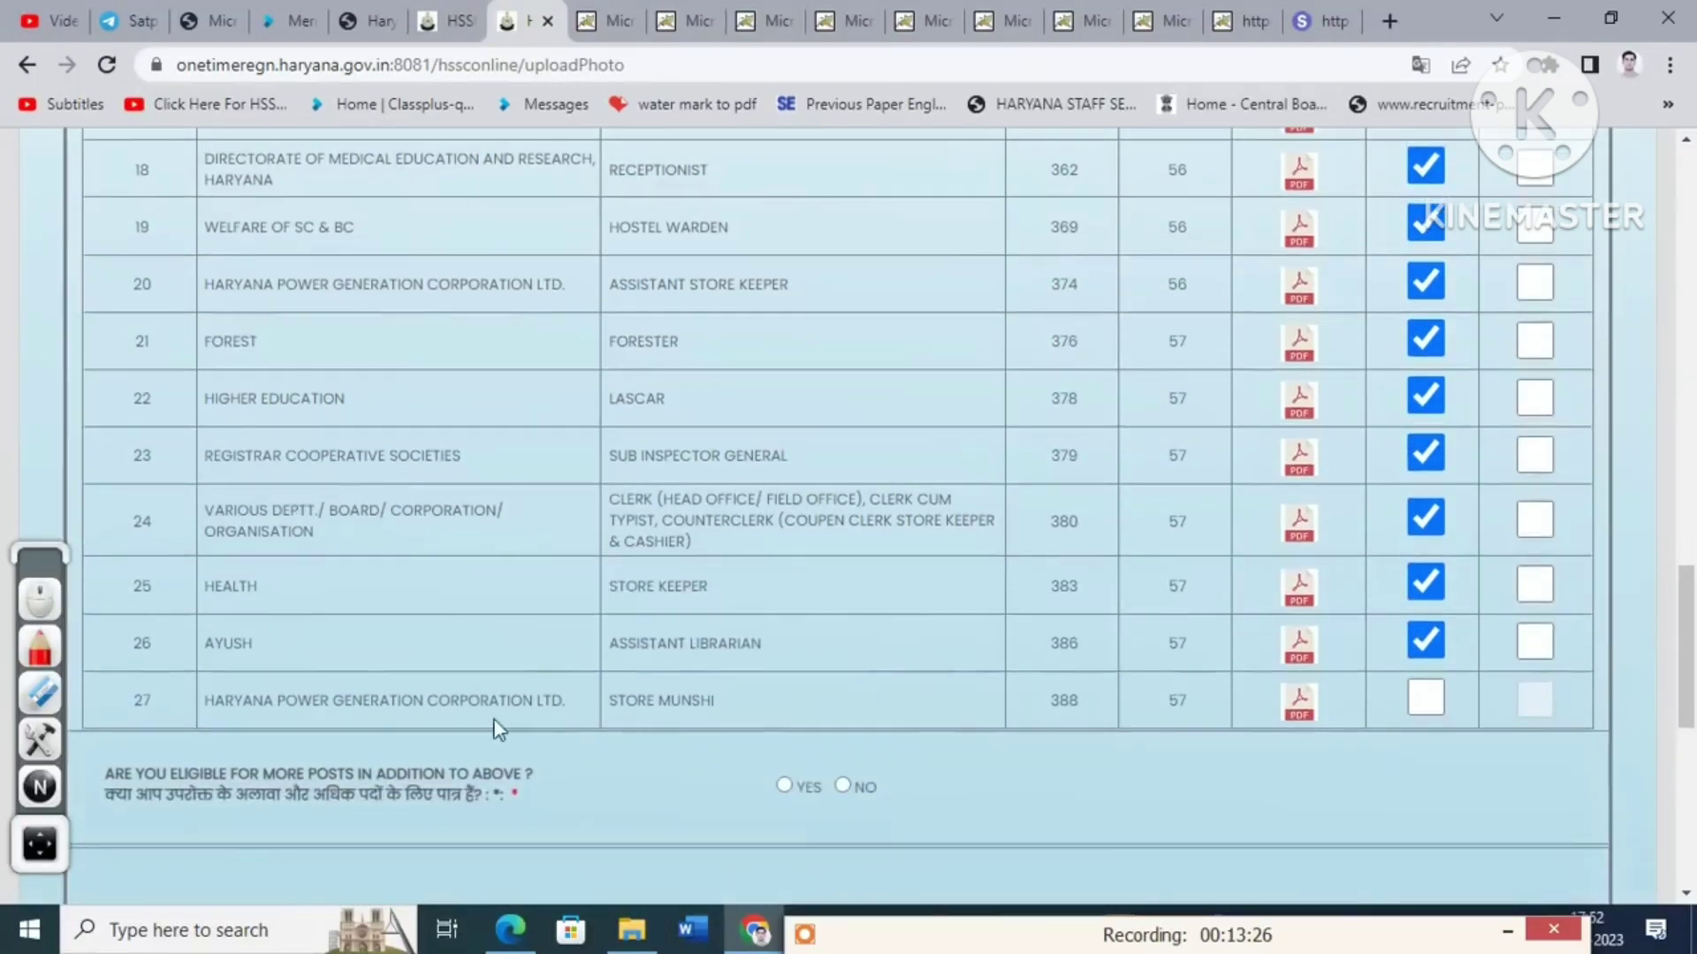
click(1302, 709)
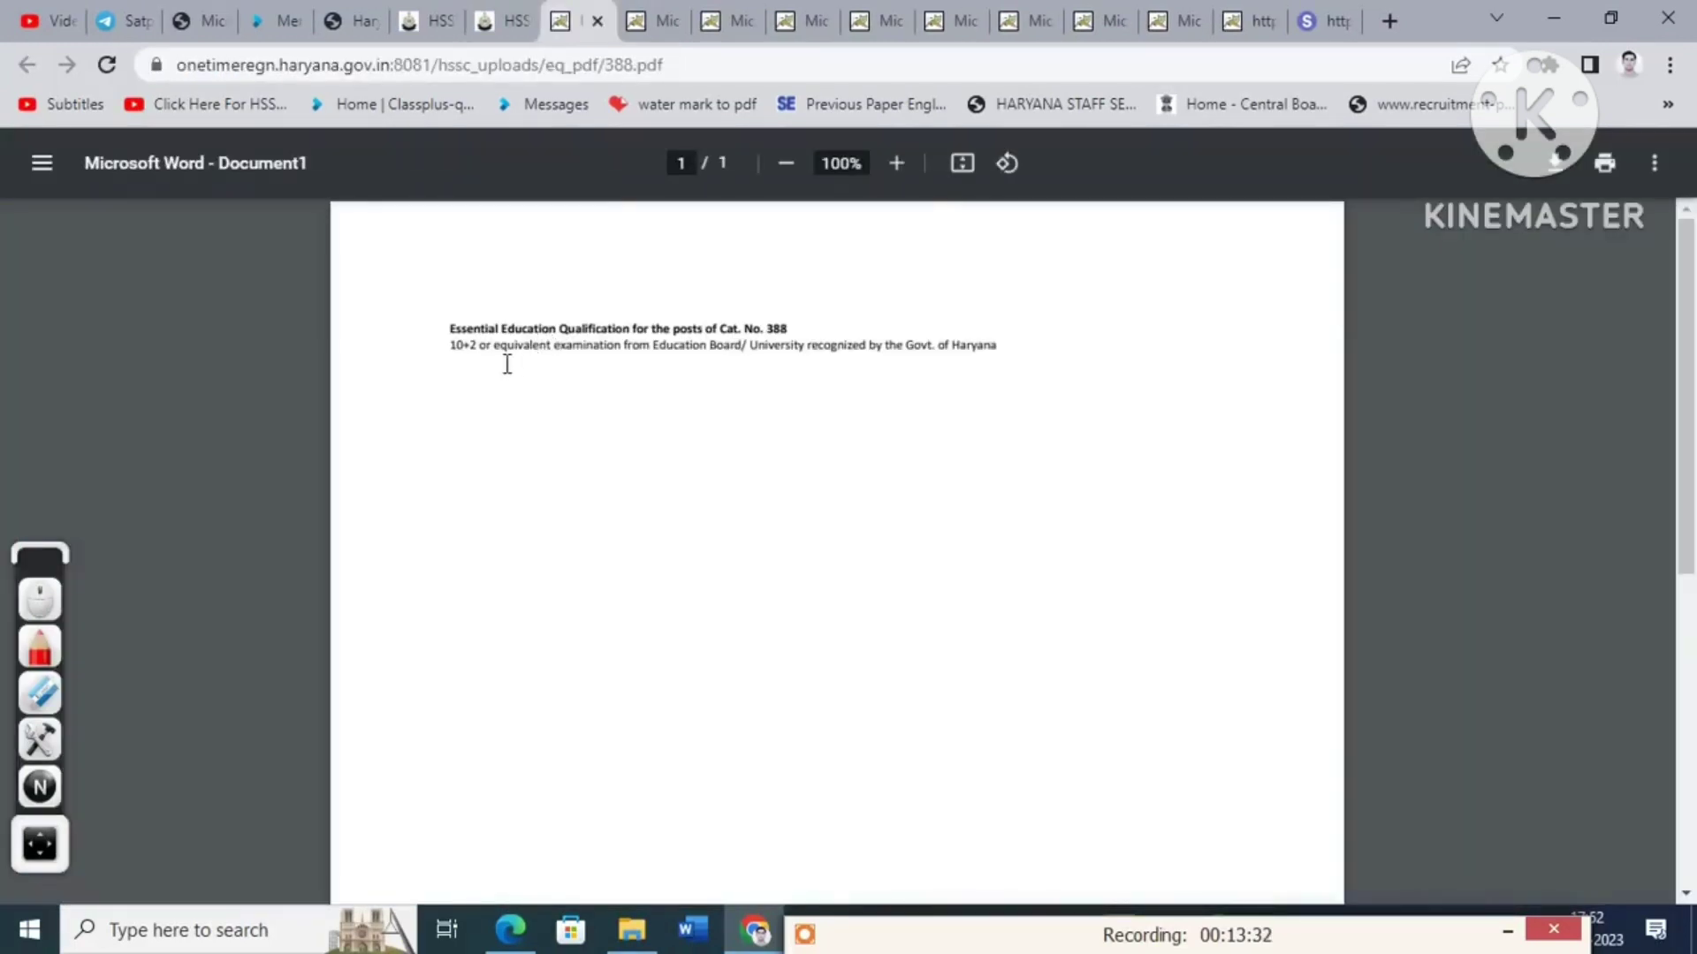
click(506, 21)
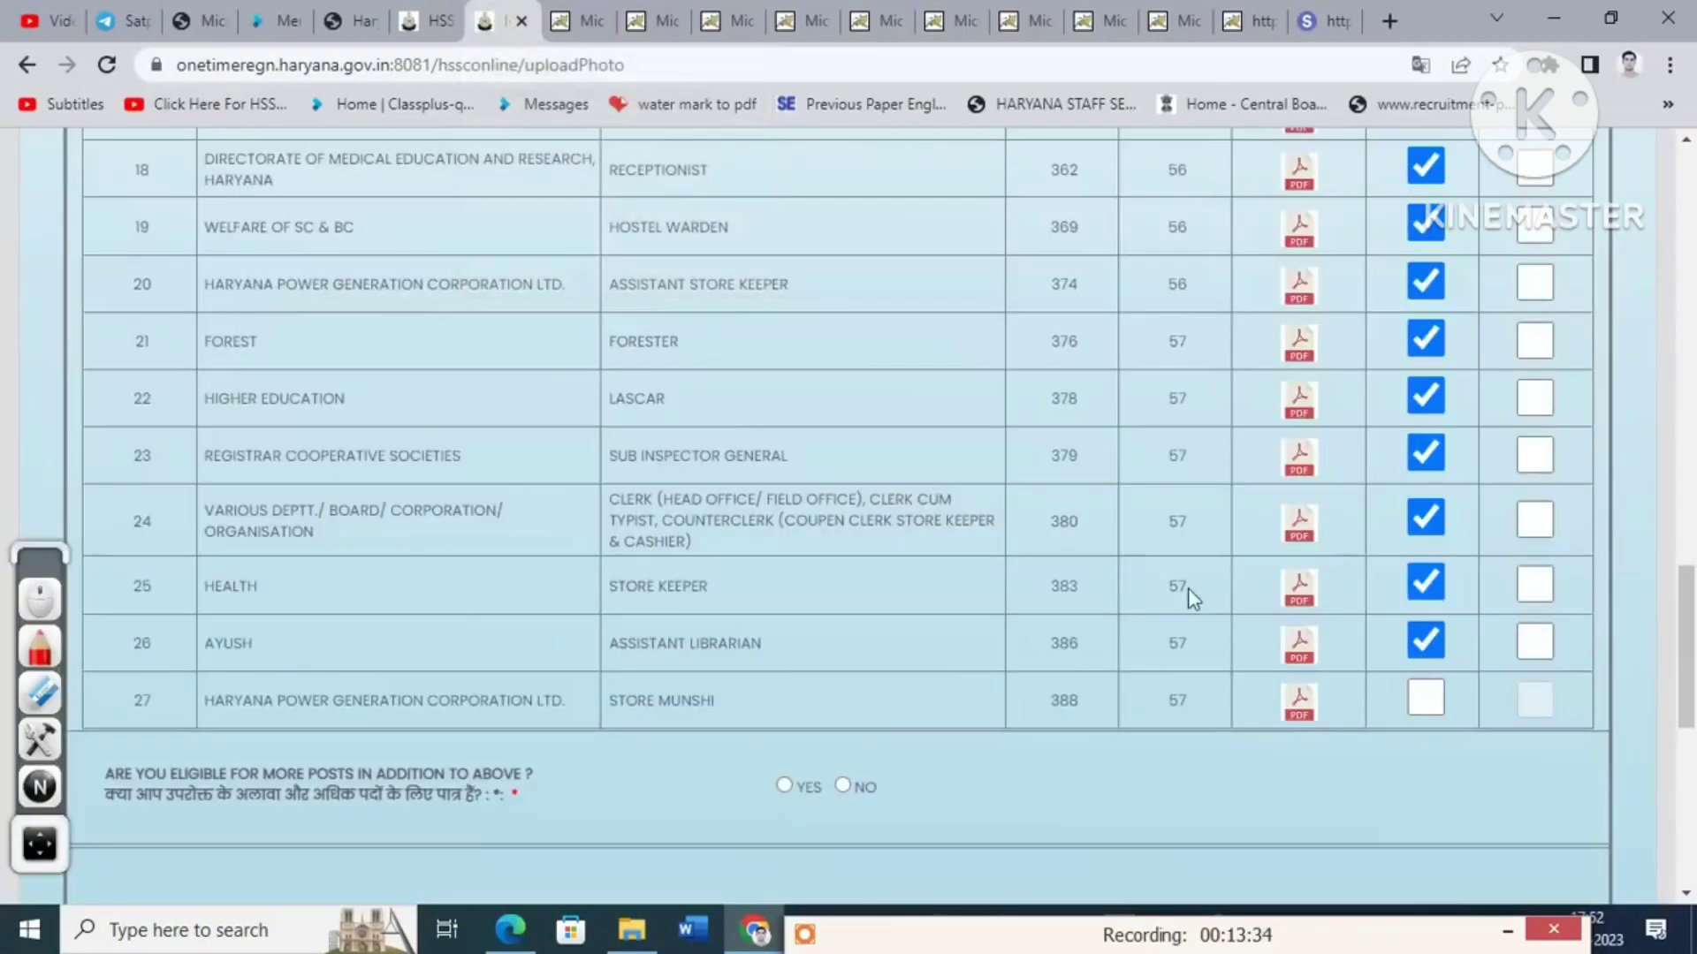
click(1409, 694)
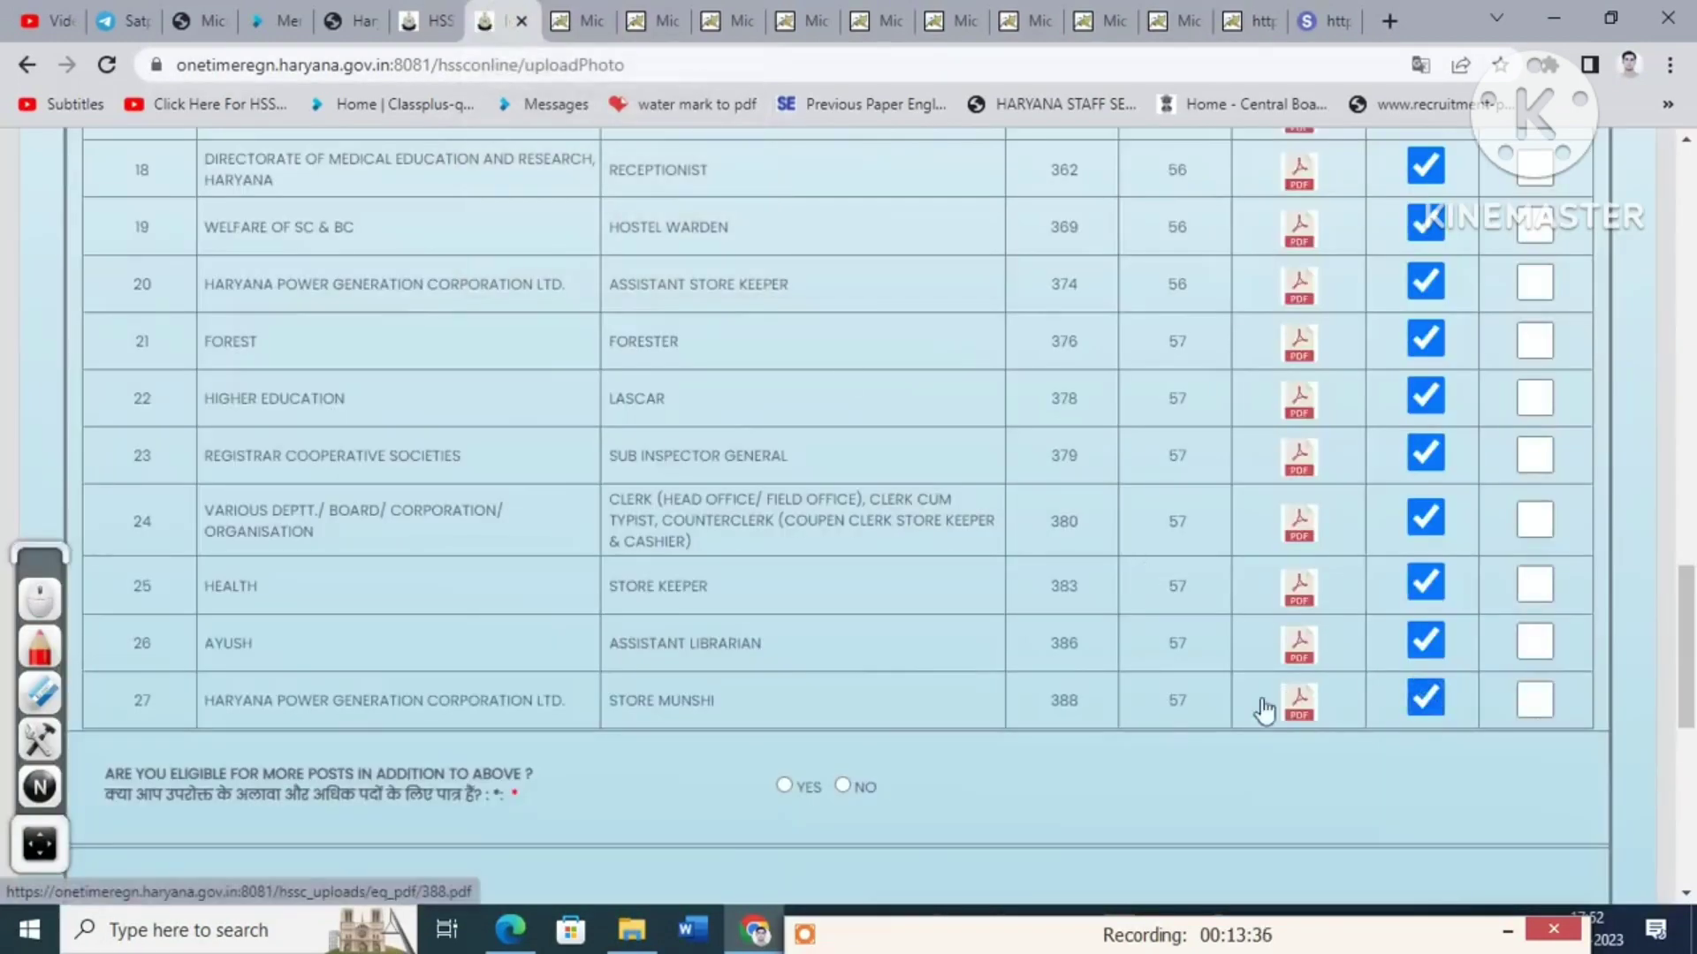
scroll(841, 814, up, 3)
scroll(841, 814, down, 3)
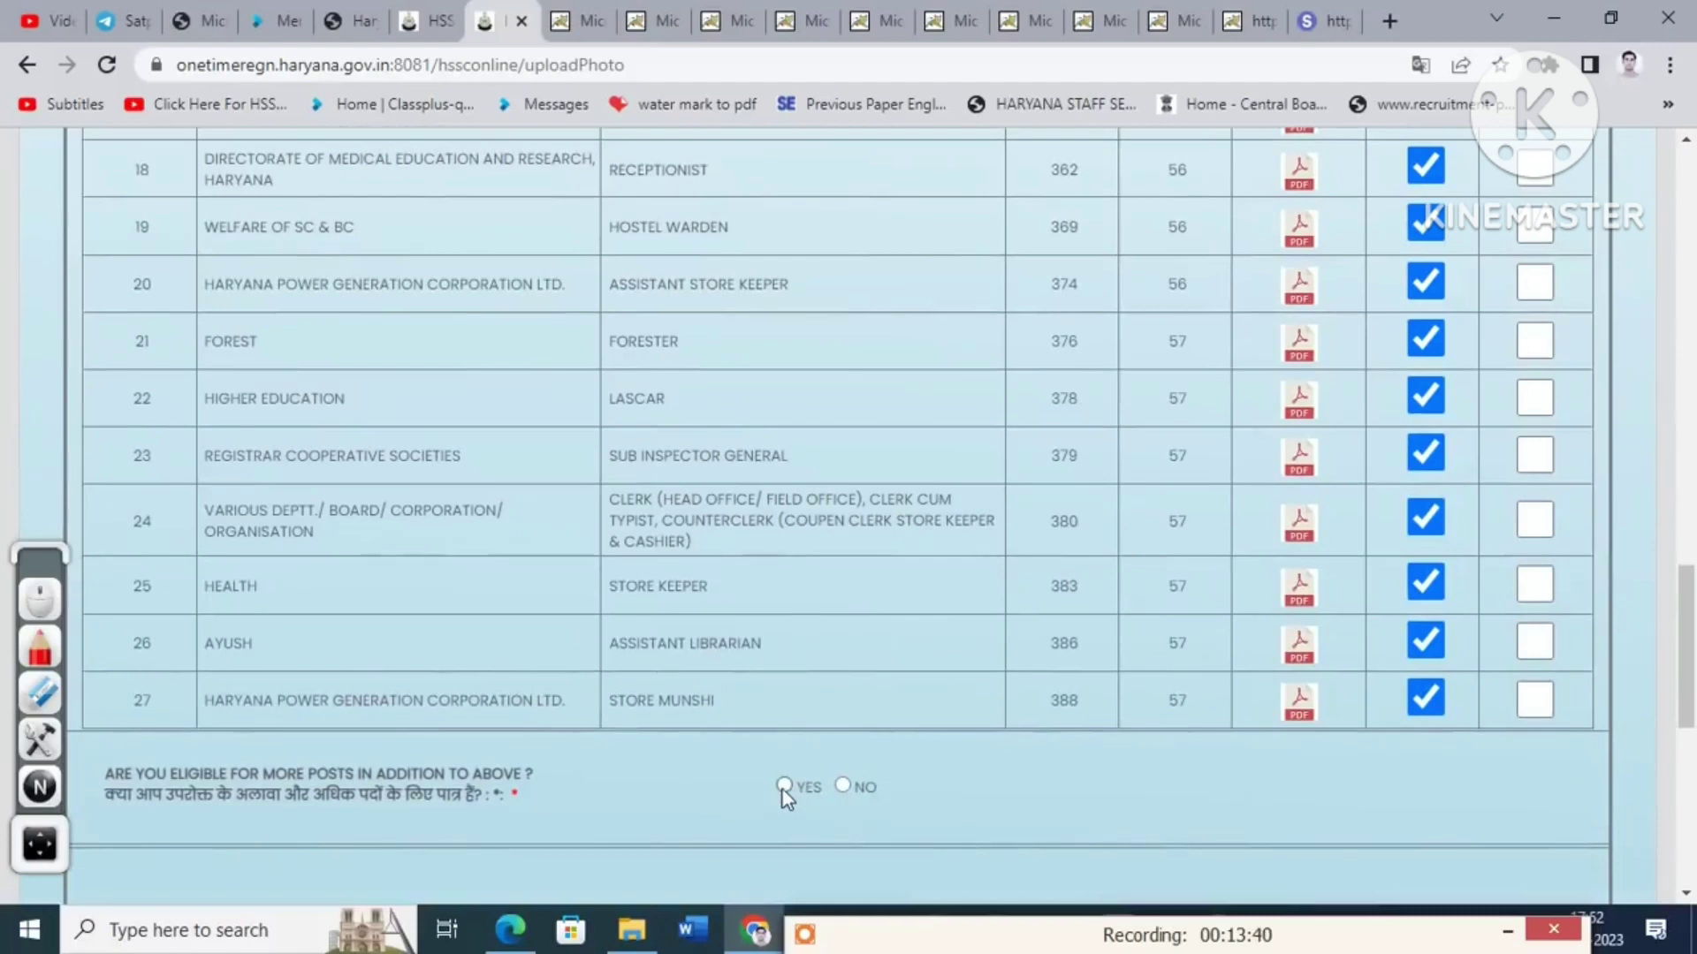
- Answer Yes to being eligible for more posts and browse the list of additional posts that can be added
click(783, 787)
scroll(671, 676, down, 5)
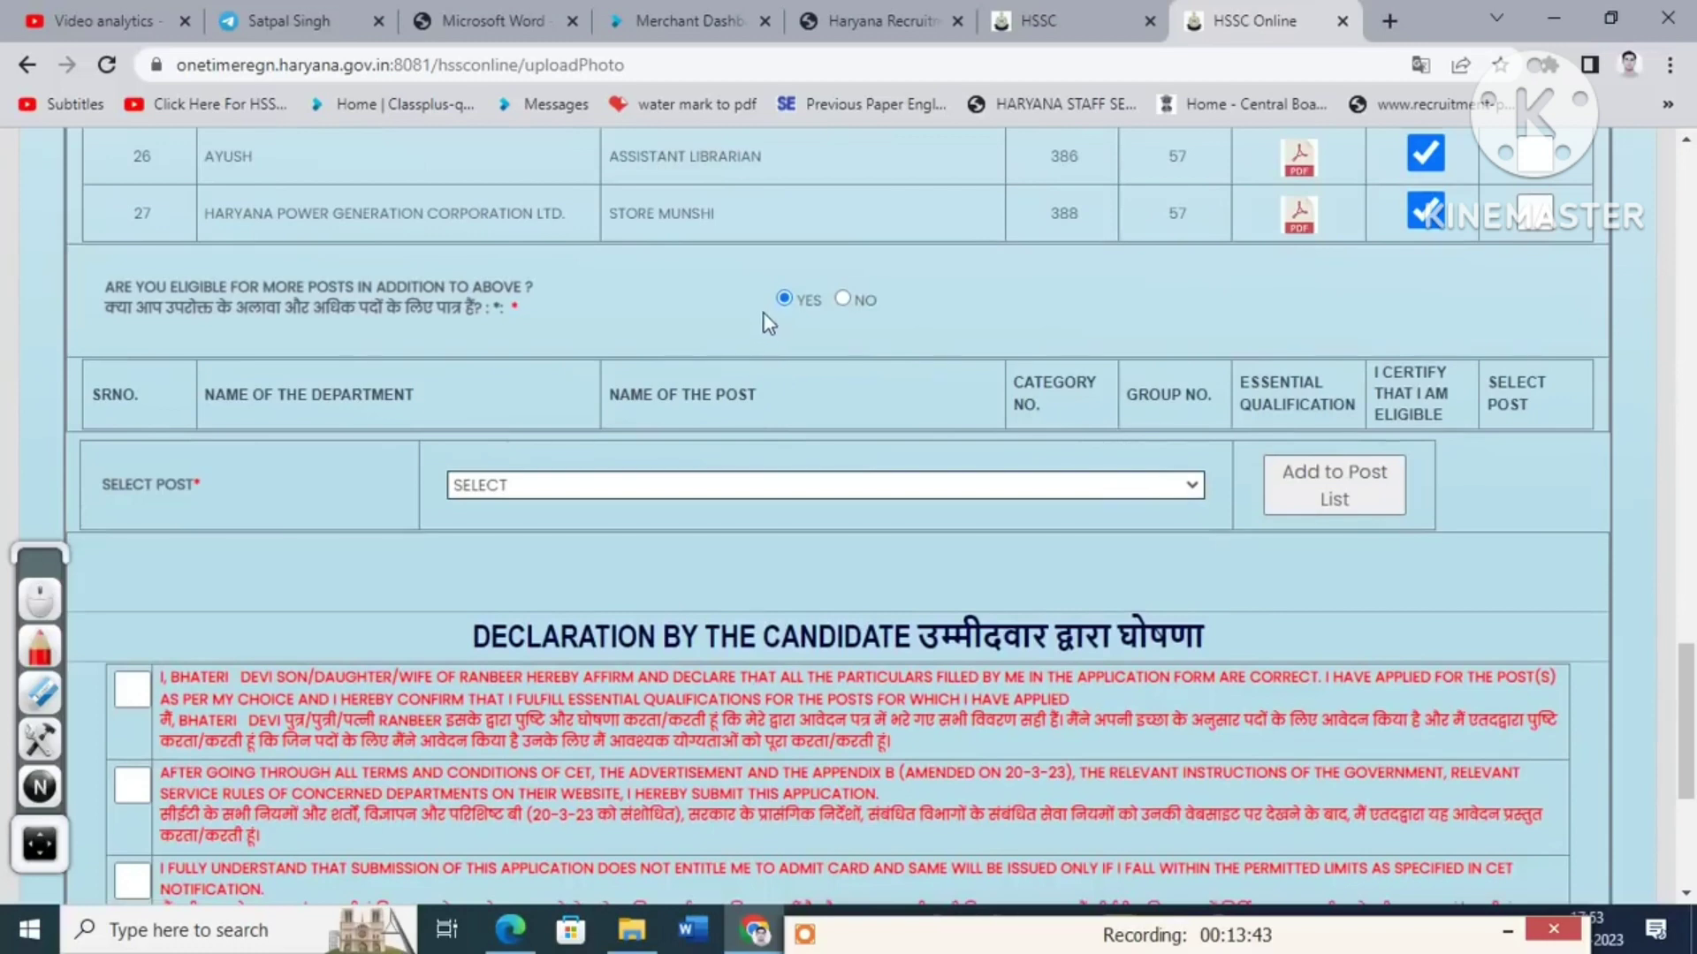
scroll(765, 321, up, 3)
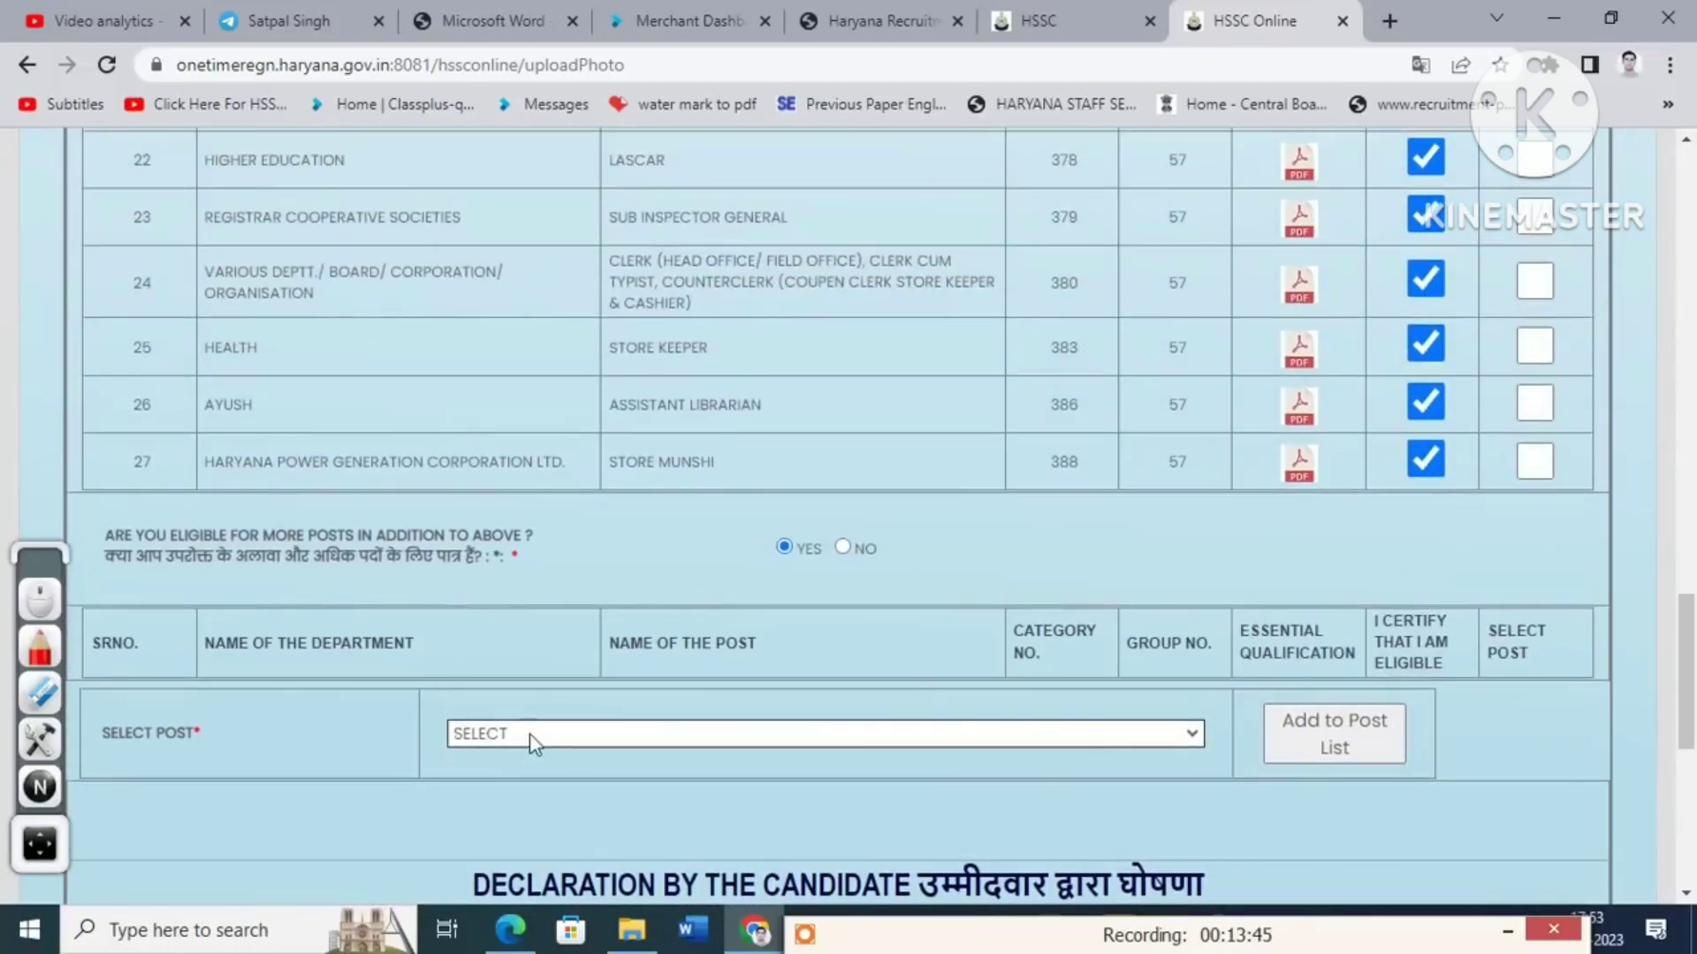
click(534, 735)
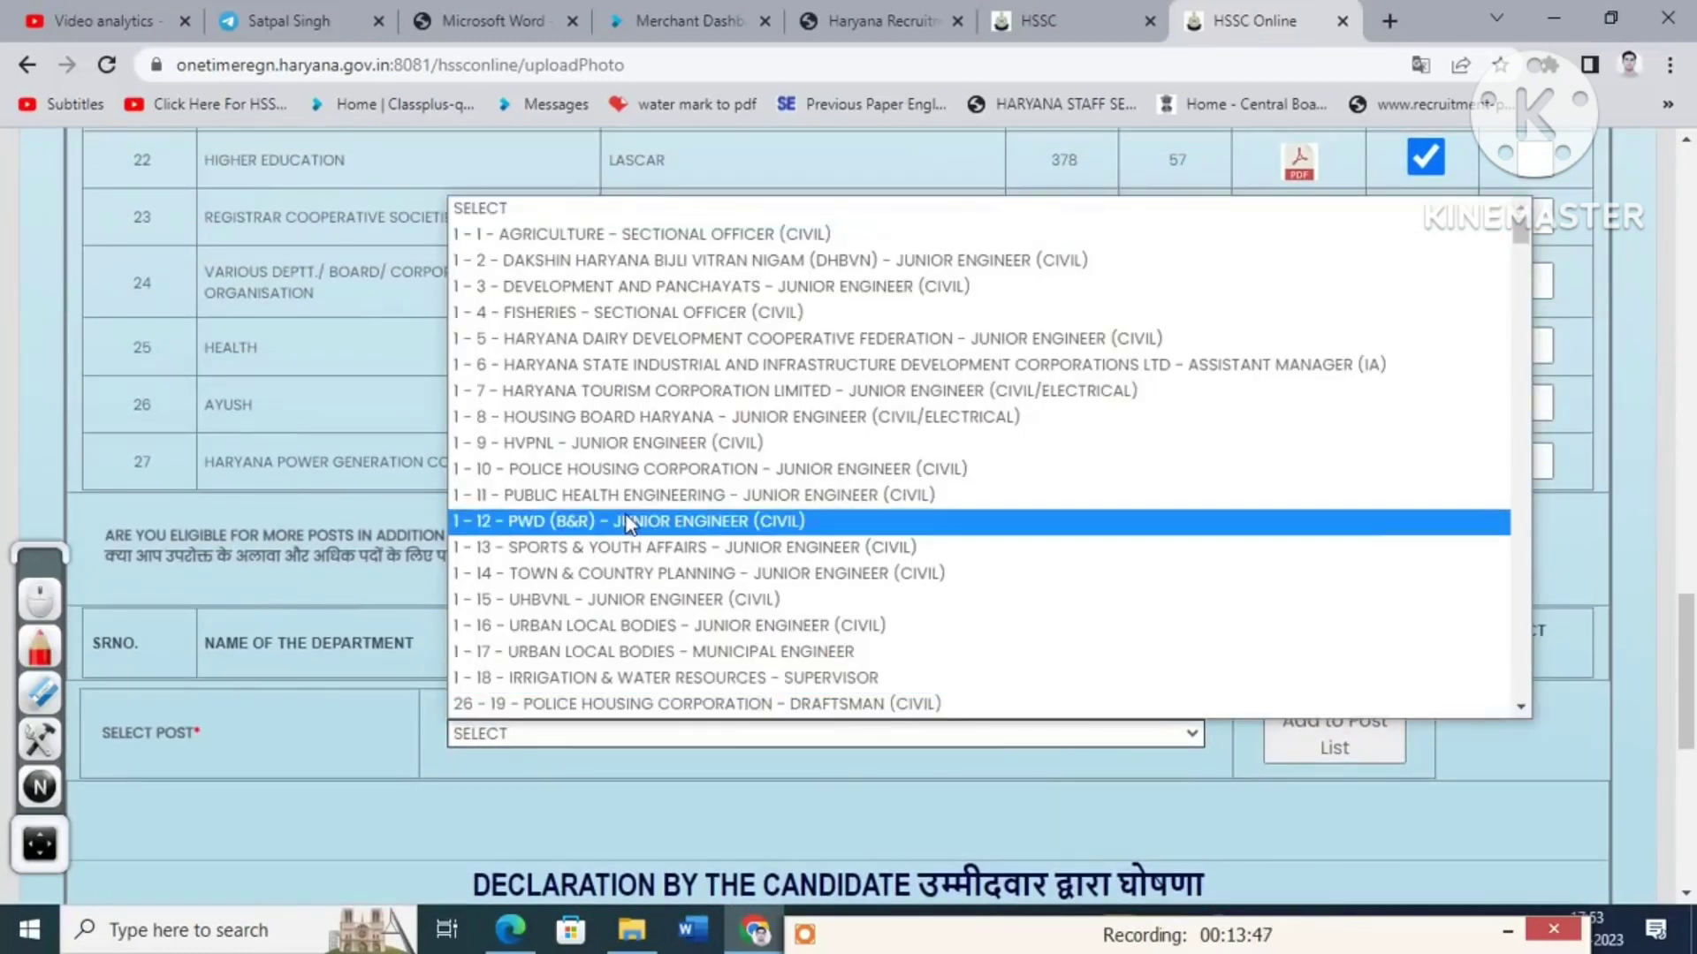
scroll(654, 523, down, 20)
scroll(661, 527, down, 20)
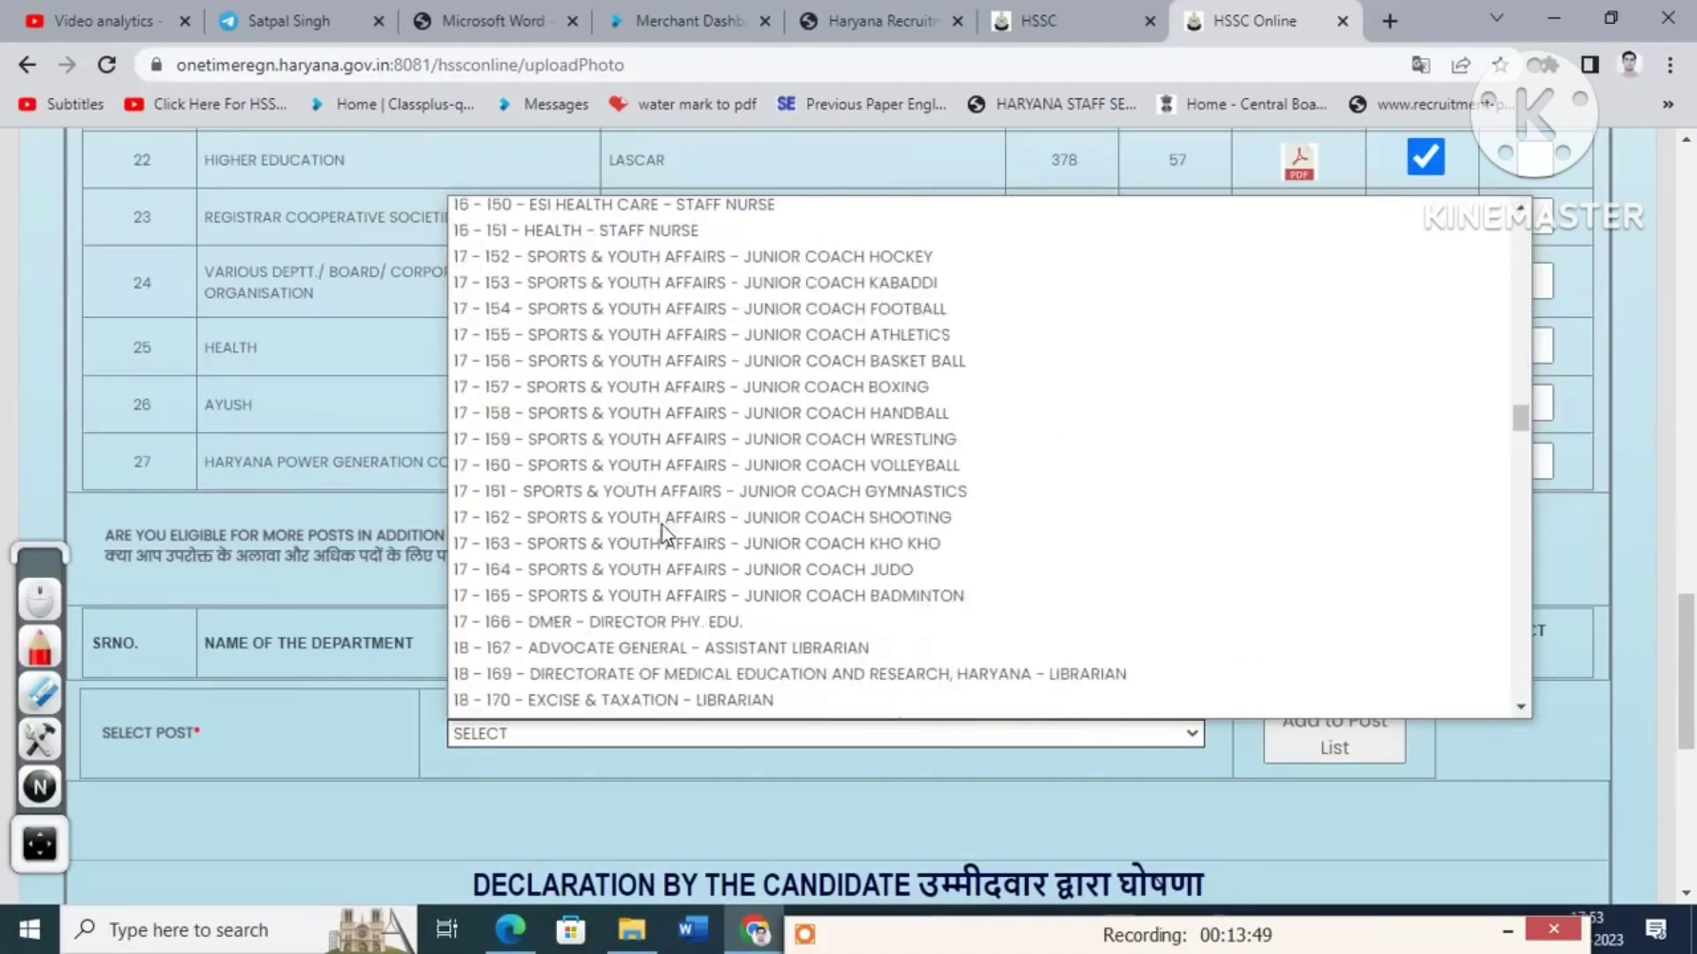
scroll(663, 533, down, 1)
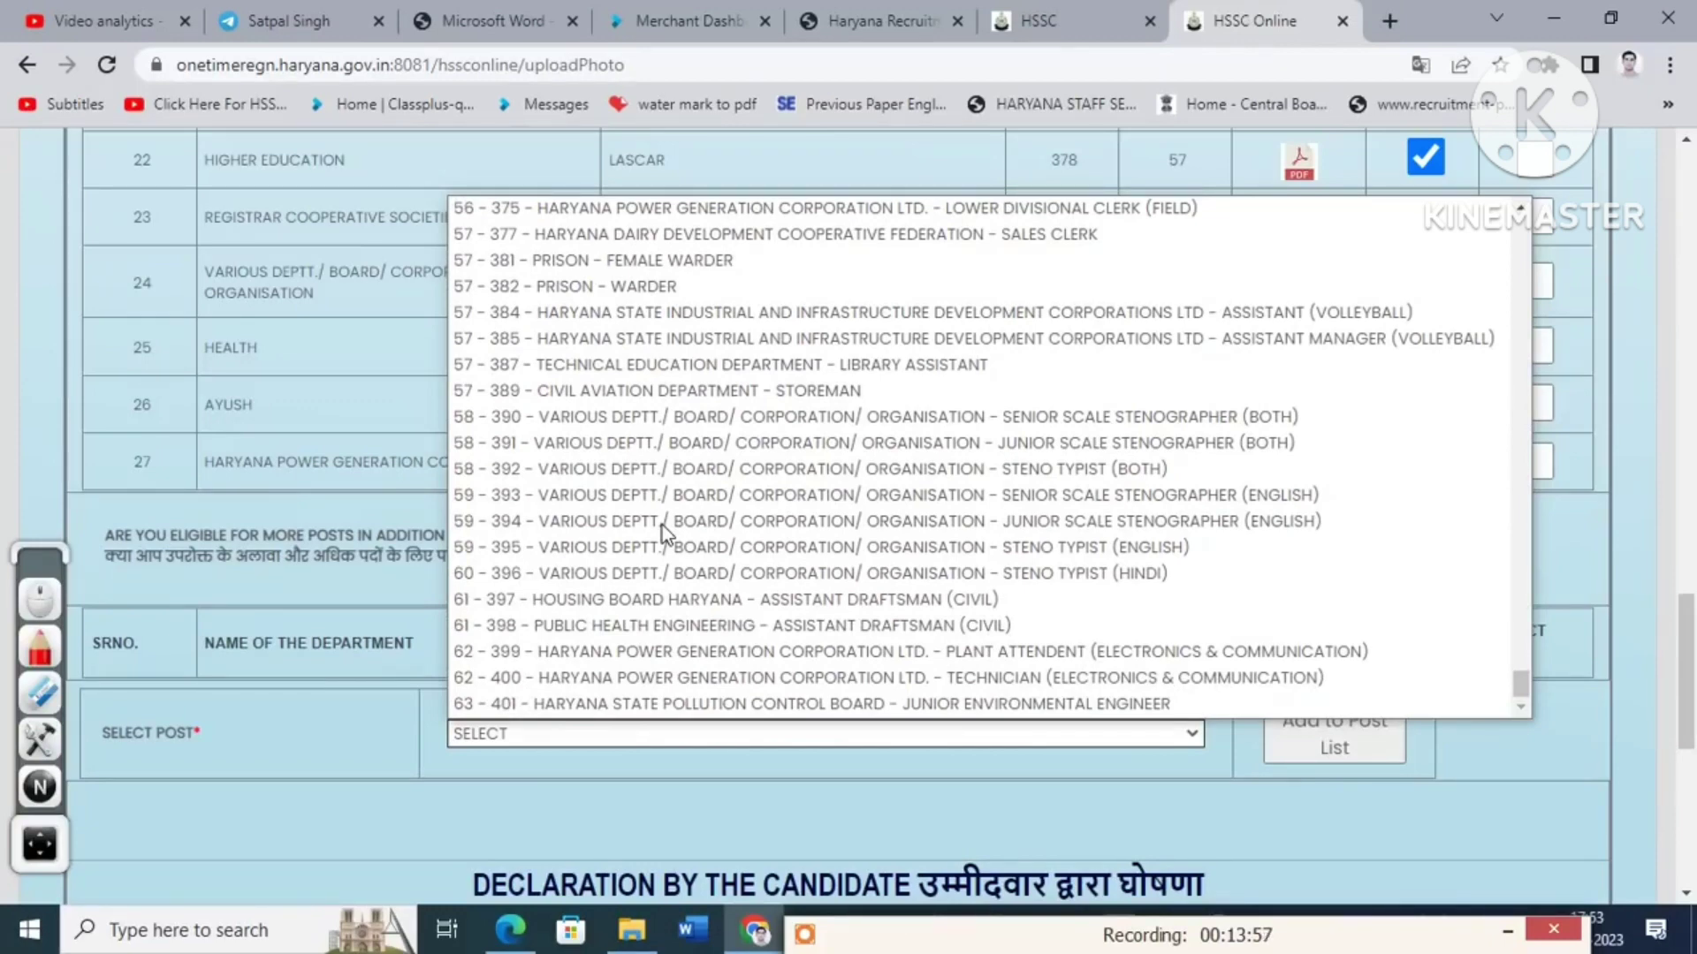
- Search the Appendix-B (Amended) PDF for "LIBRAR", enlarge it to 150%, and read the Group 18 posts and their qualifications
key(alt+Tab)
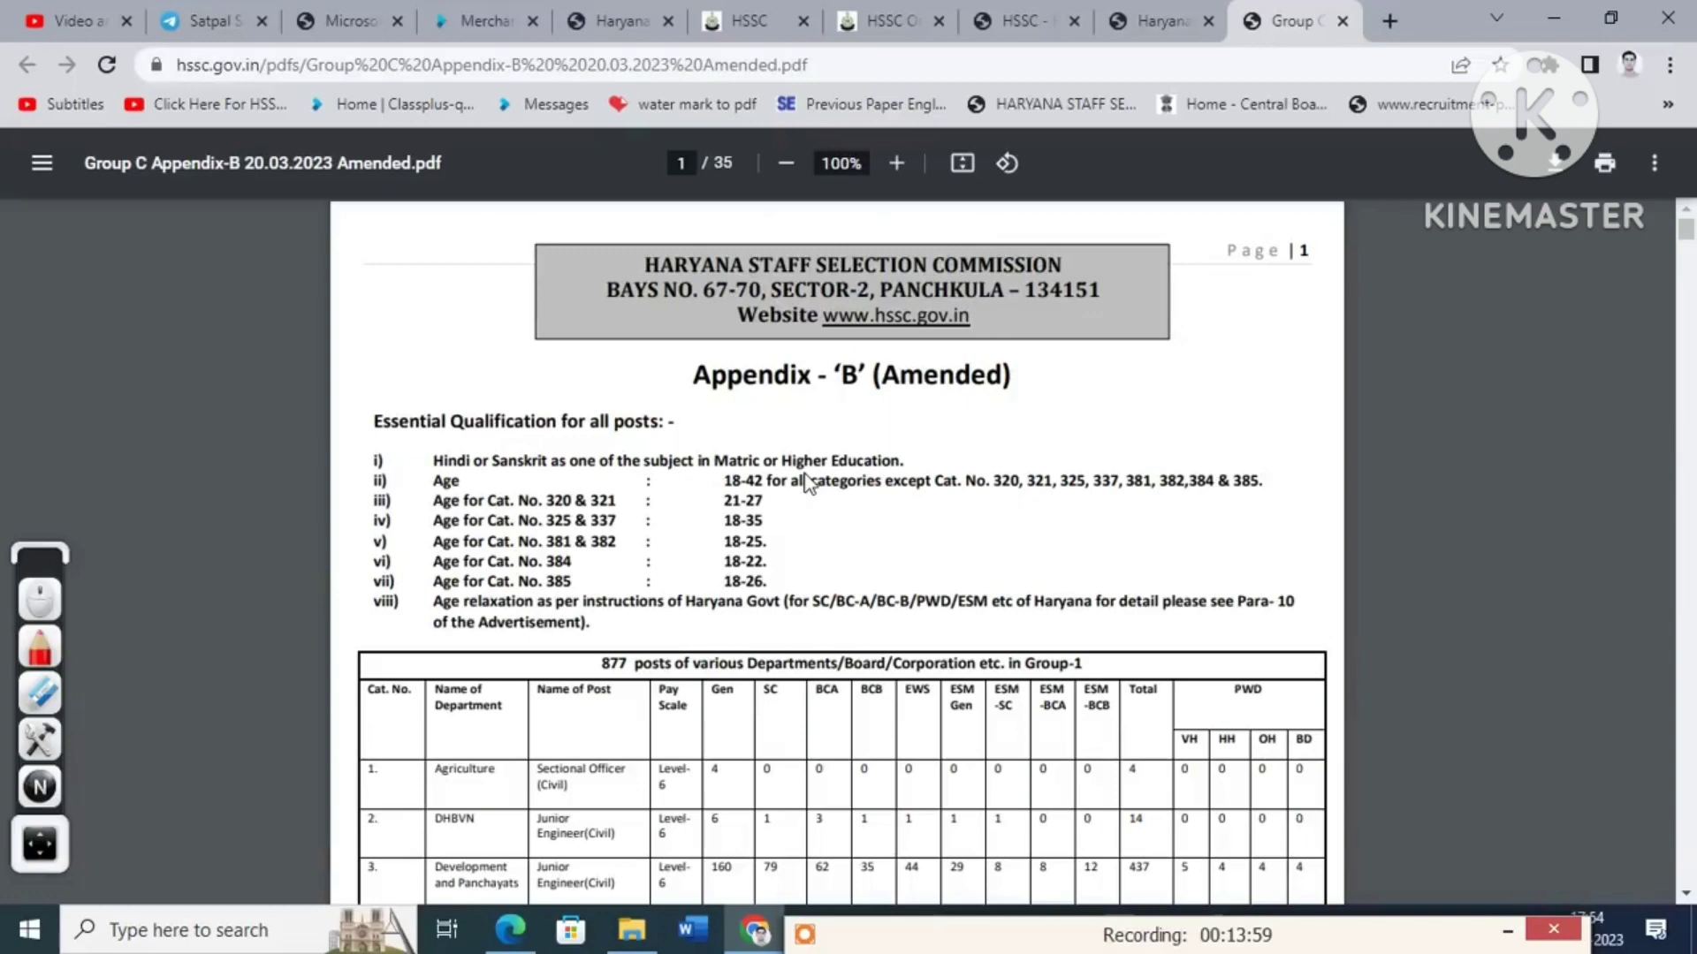
key(ctrl+f)
text(L)
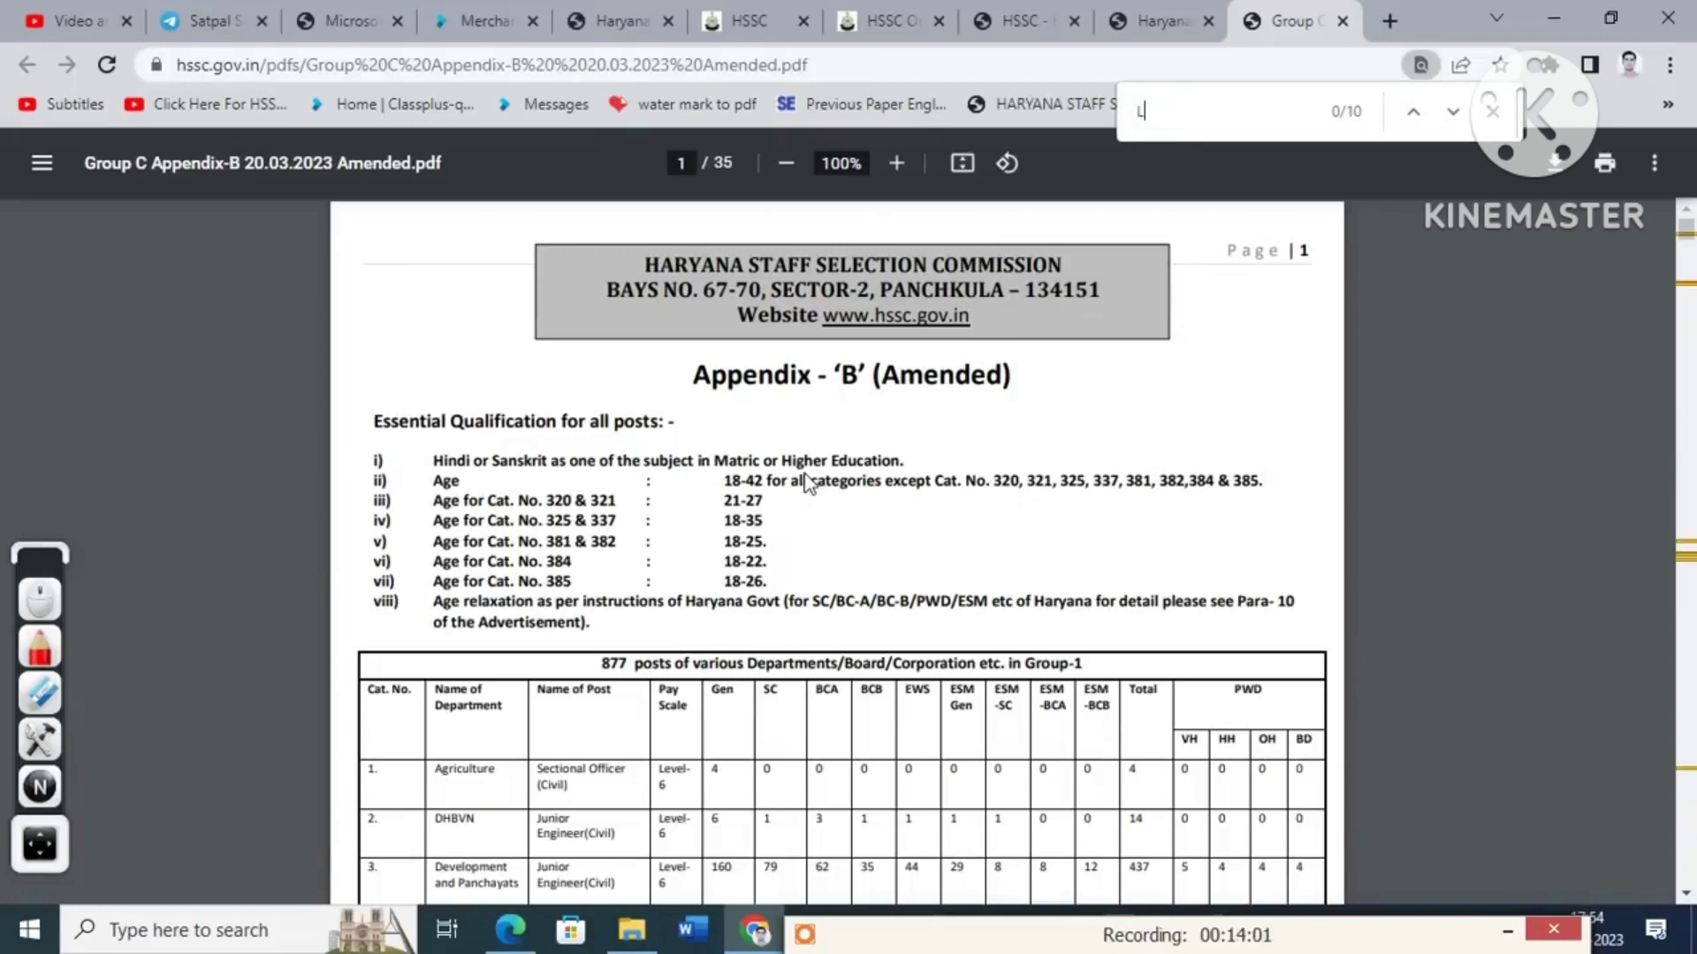
text(IBRAR)
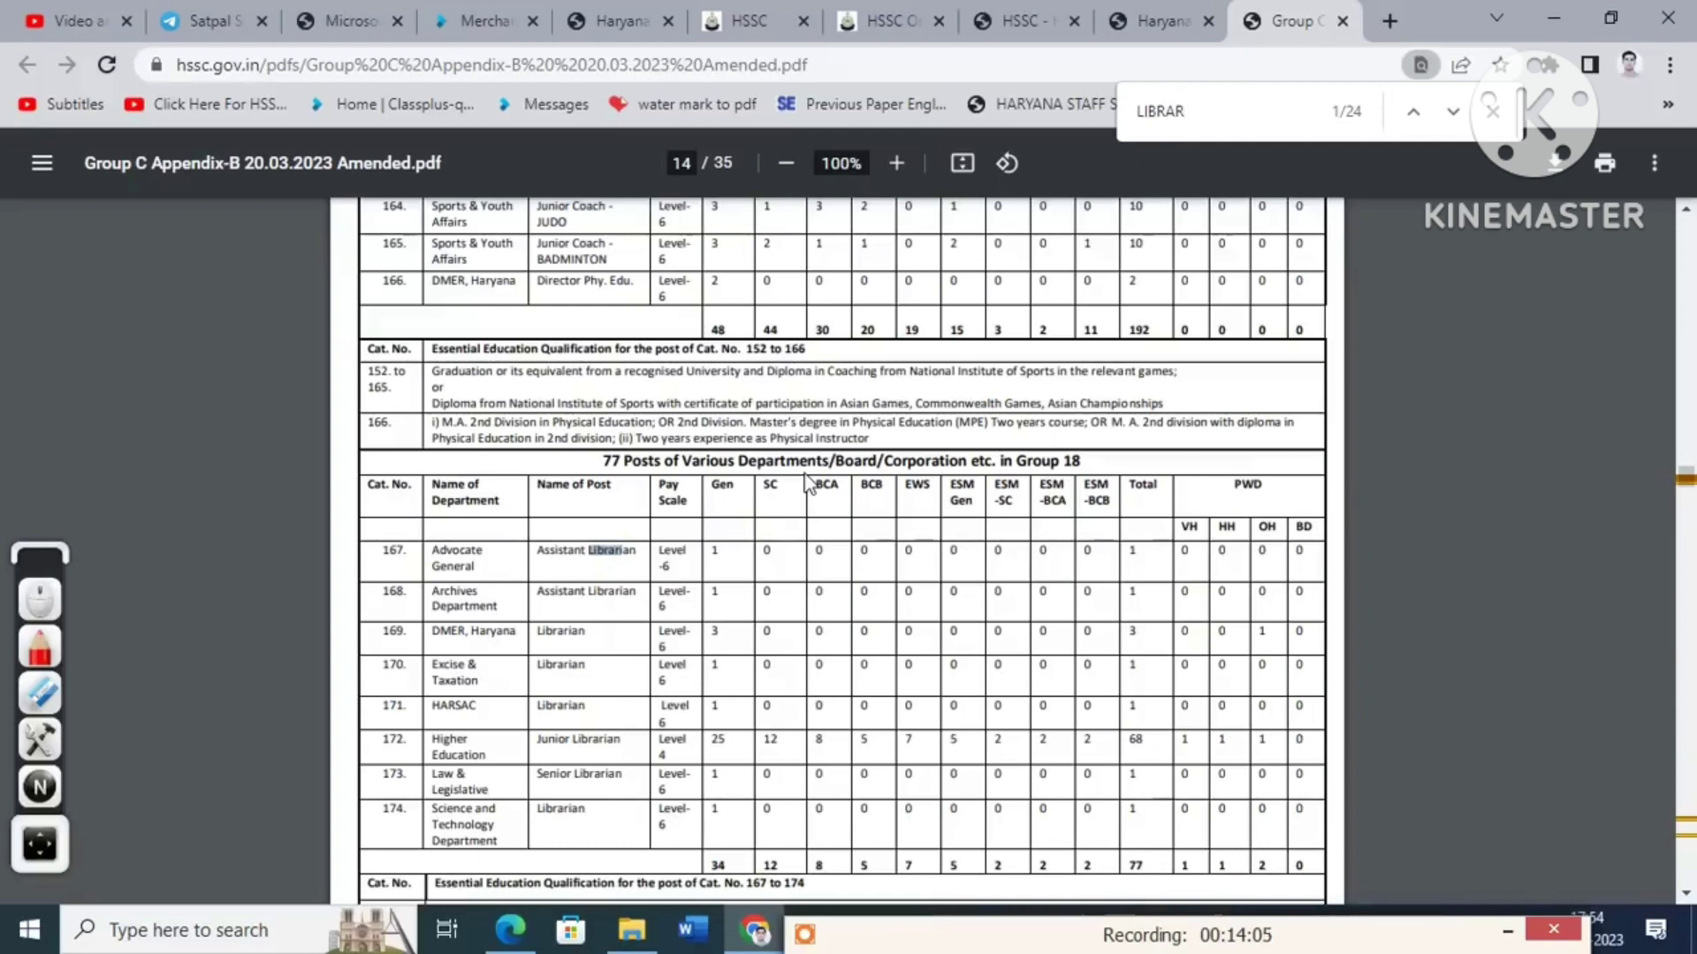
click(896, 164)
click(896, 165)
click(896, 165)
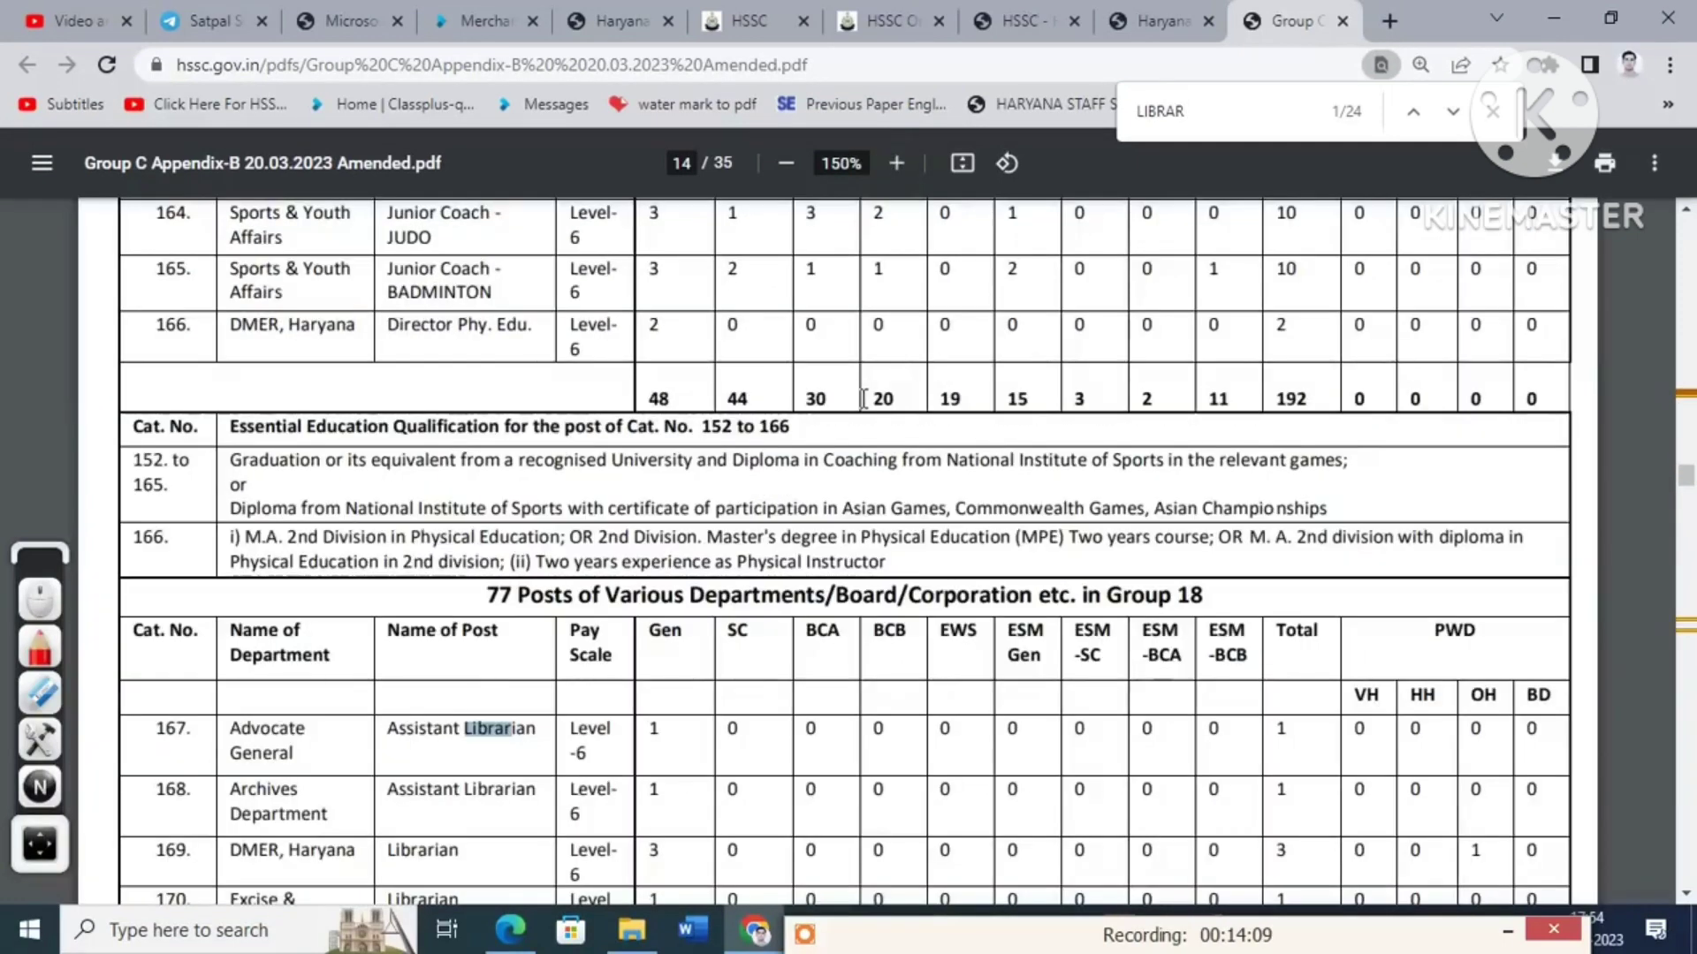
scroll(863, 399, down, 4)
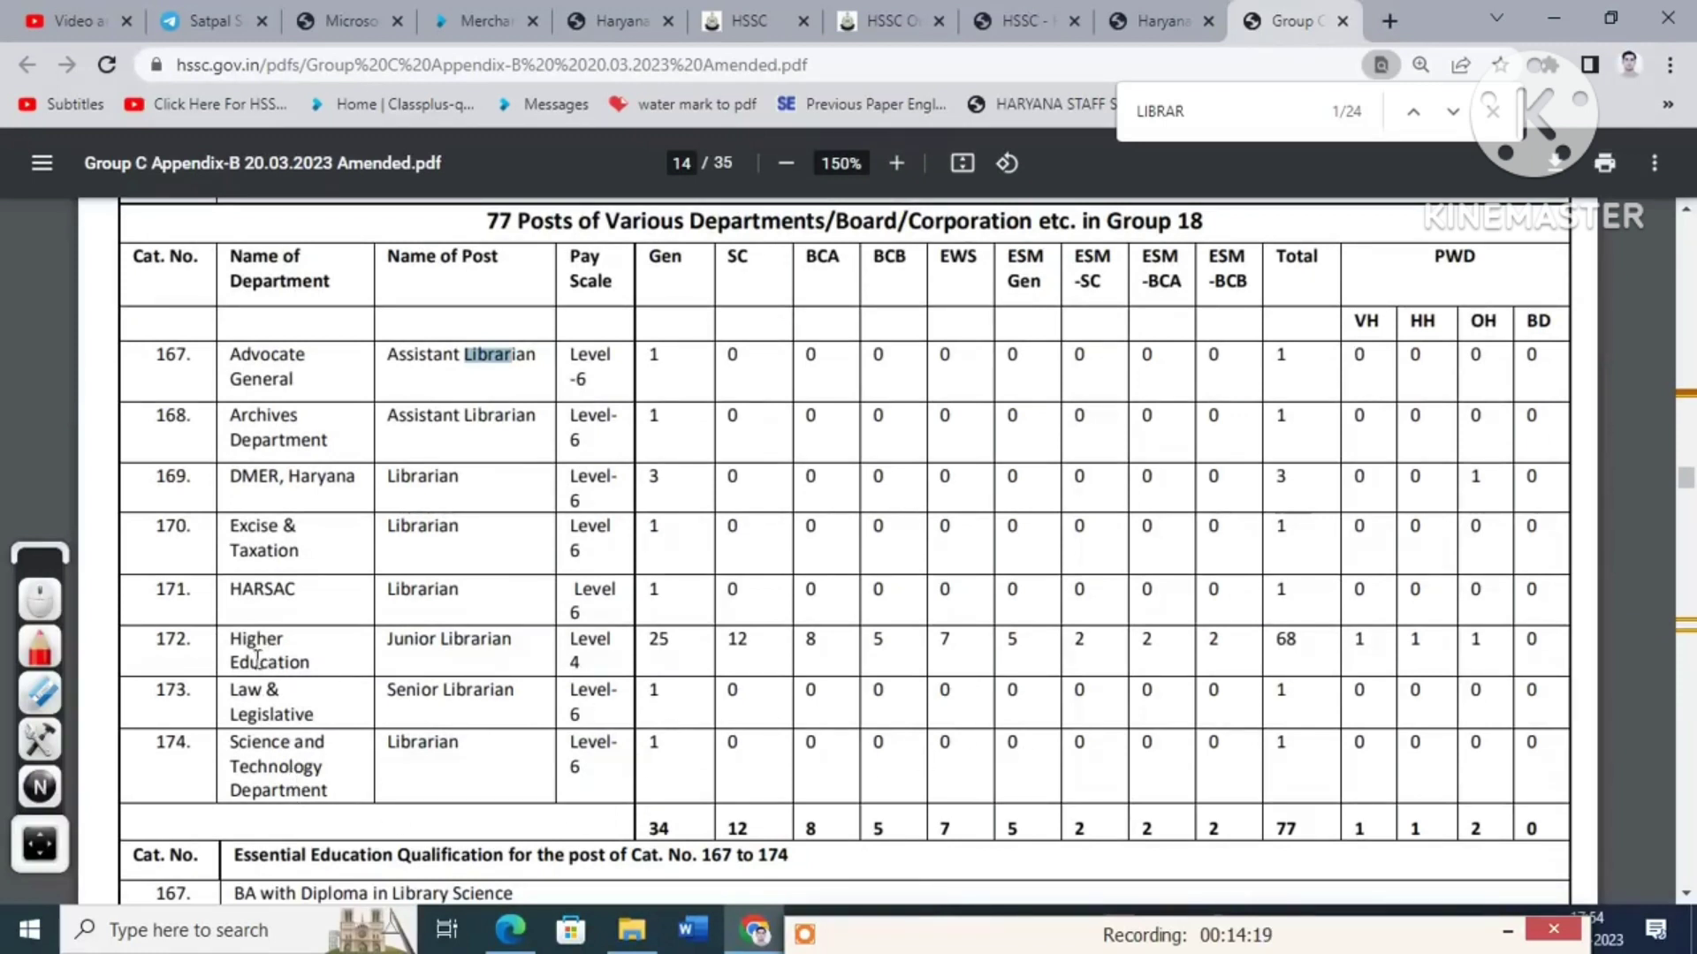
scroll(327, 663, down, 10)
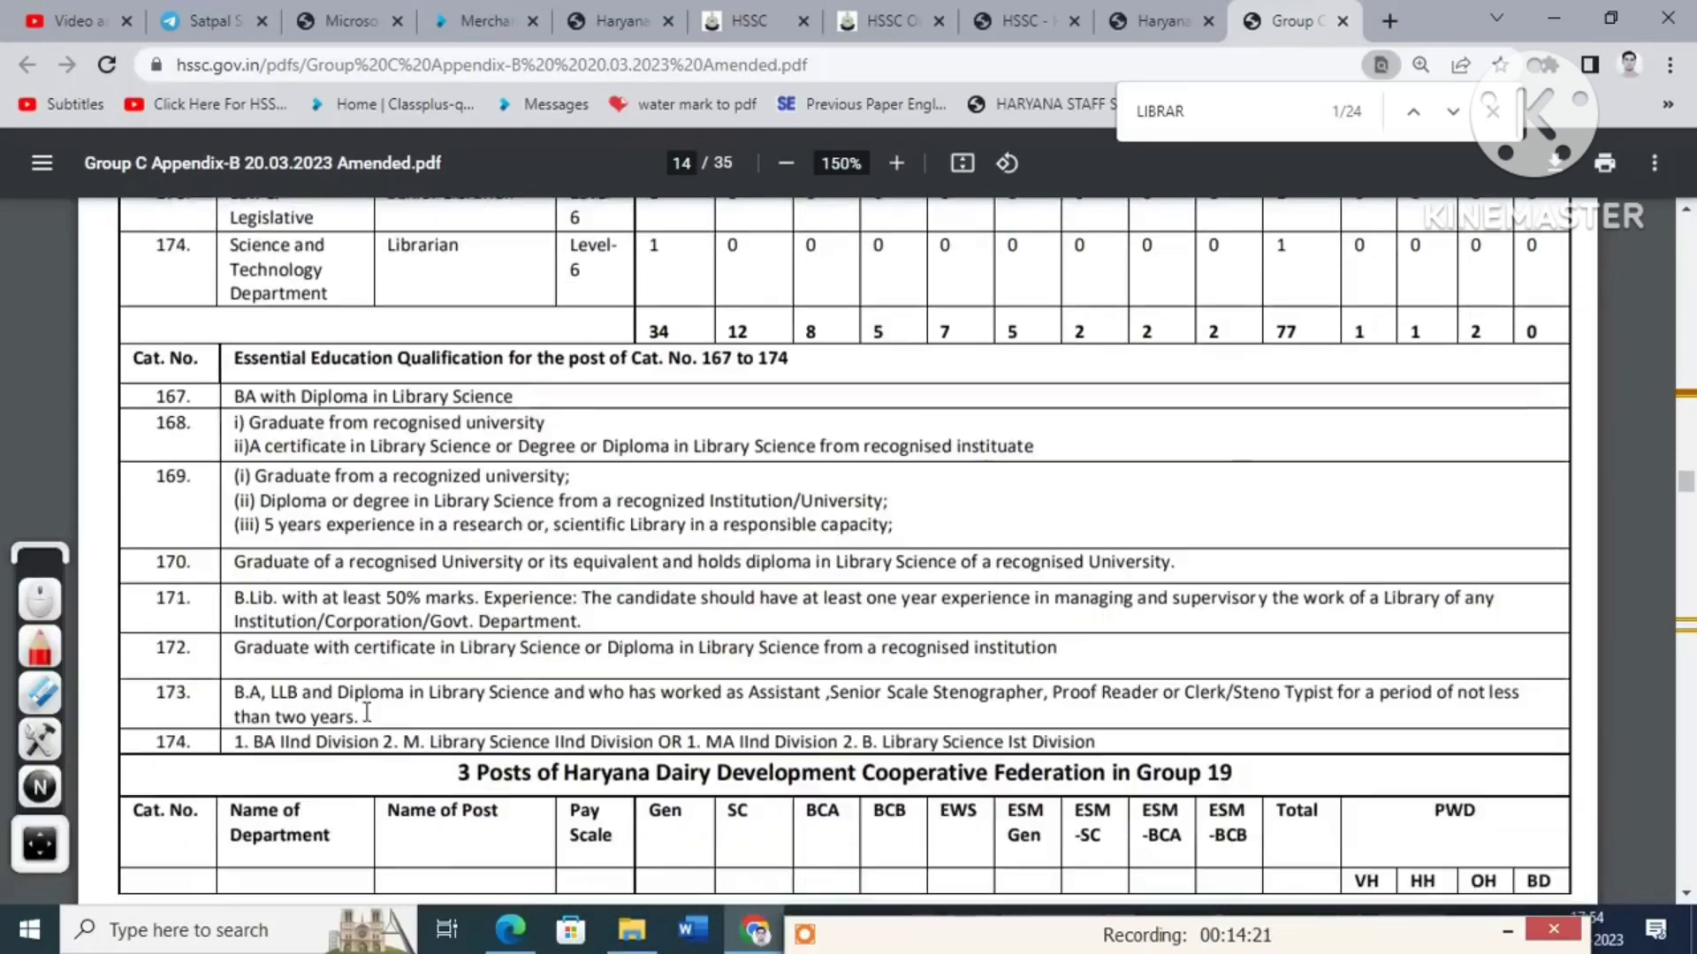
scroll(235, 668, up, 6)
- Add the post 18 - 172 - Higher Education - Junior Librarian to the additional post list and certify eligibility for it
key(ctrl+shift+Tab)
key(ctrl+shift+Tab)
key(ctrl+shift+Tab)
scroll(618, 604, down, 10)
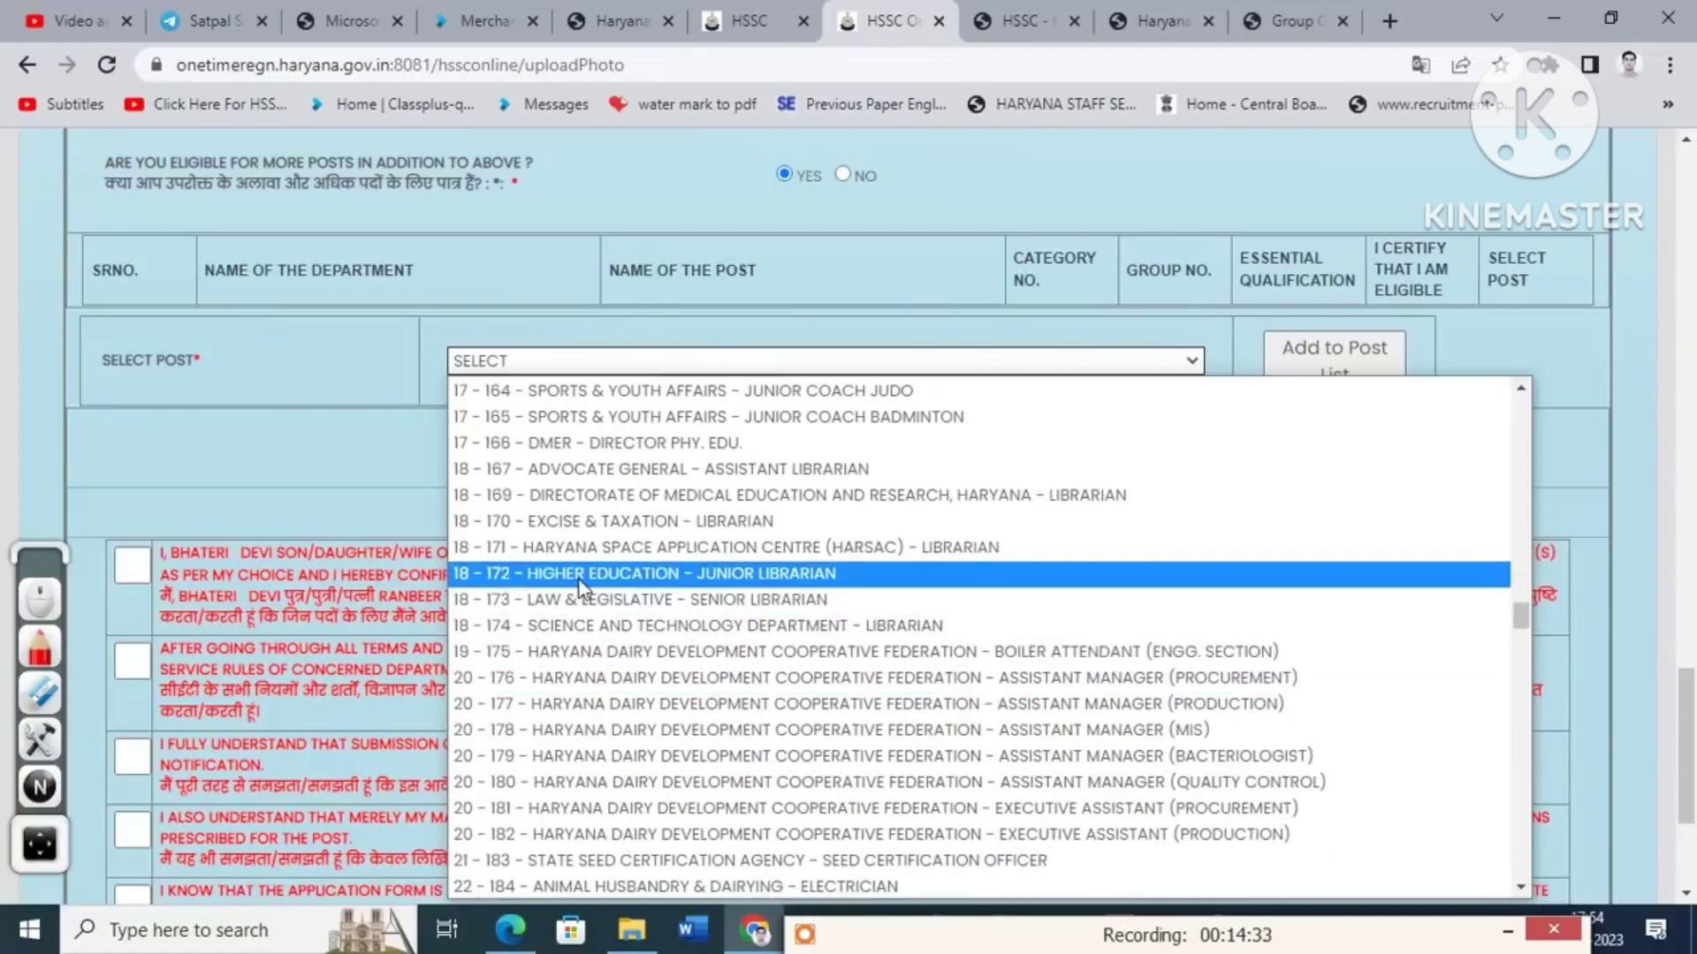
click(581, 574)
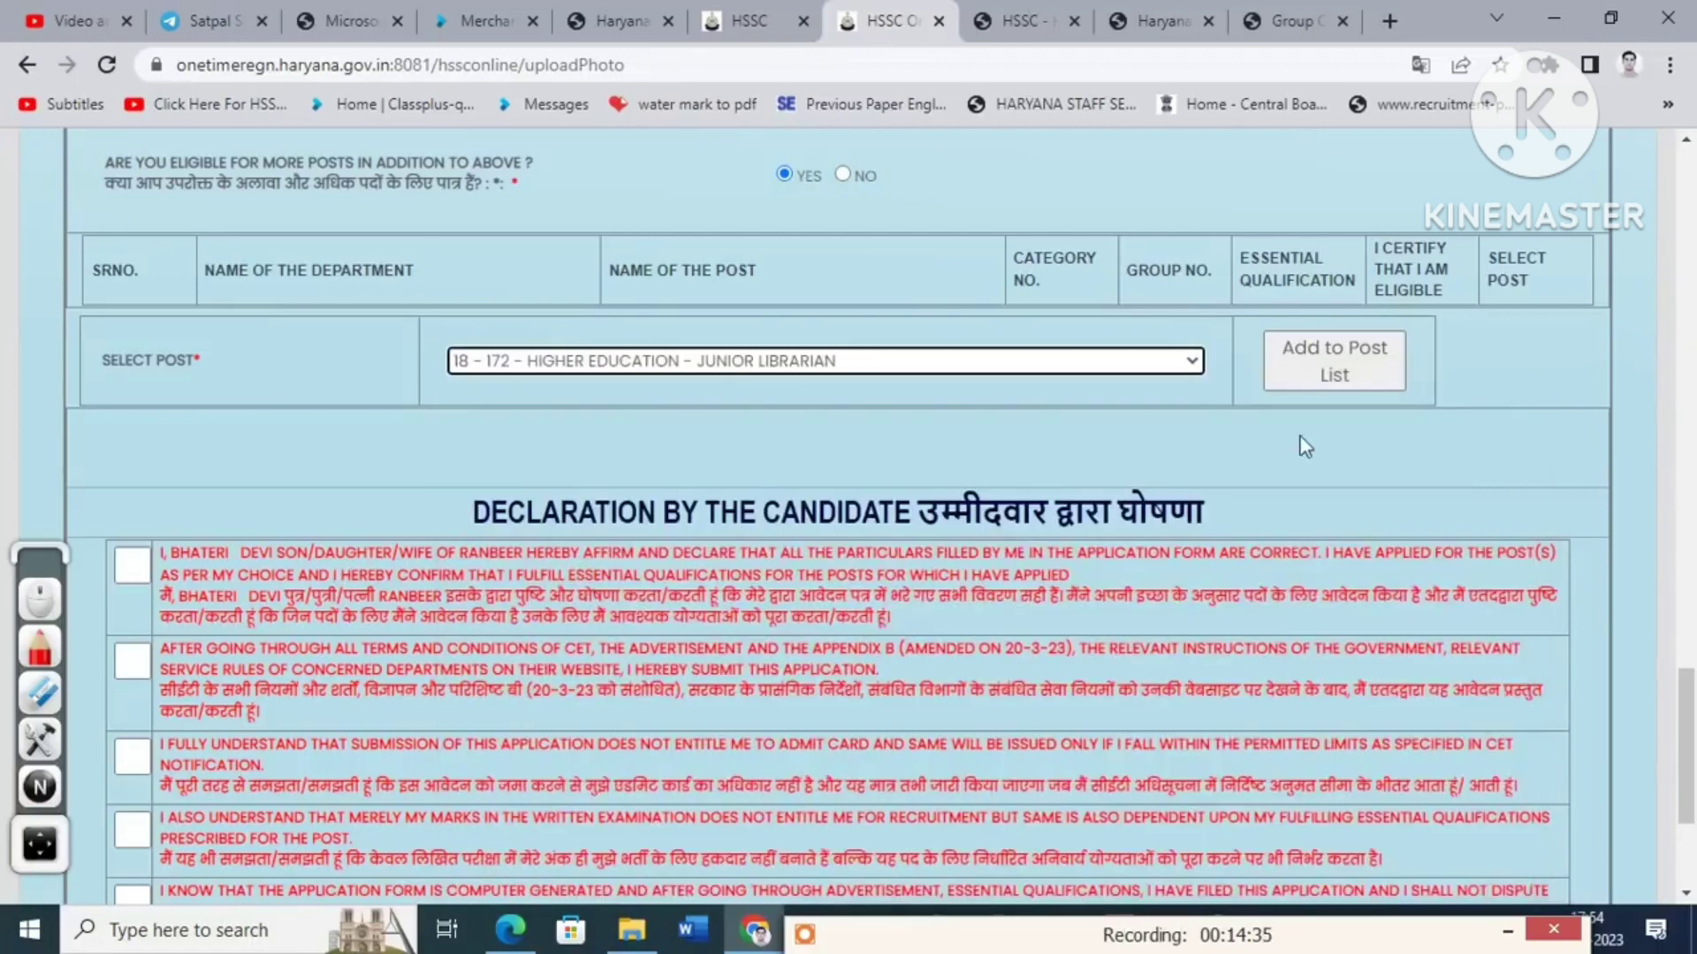
click(1329, 364)
scroll(399, 506, up, 4)
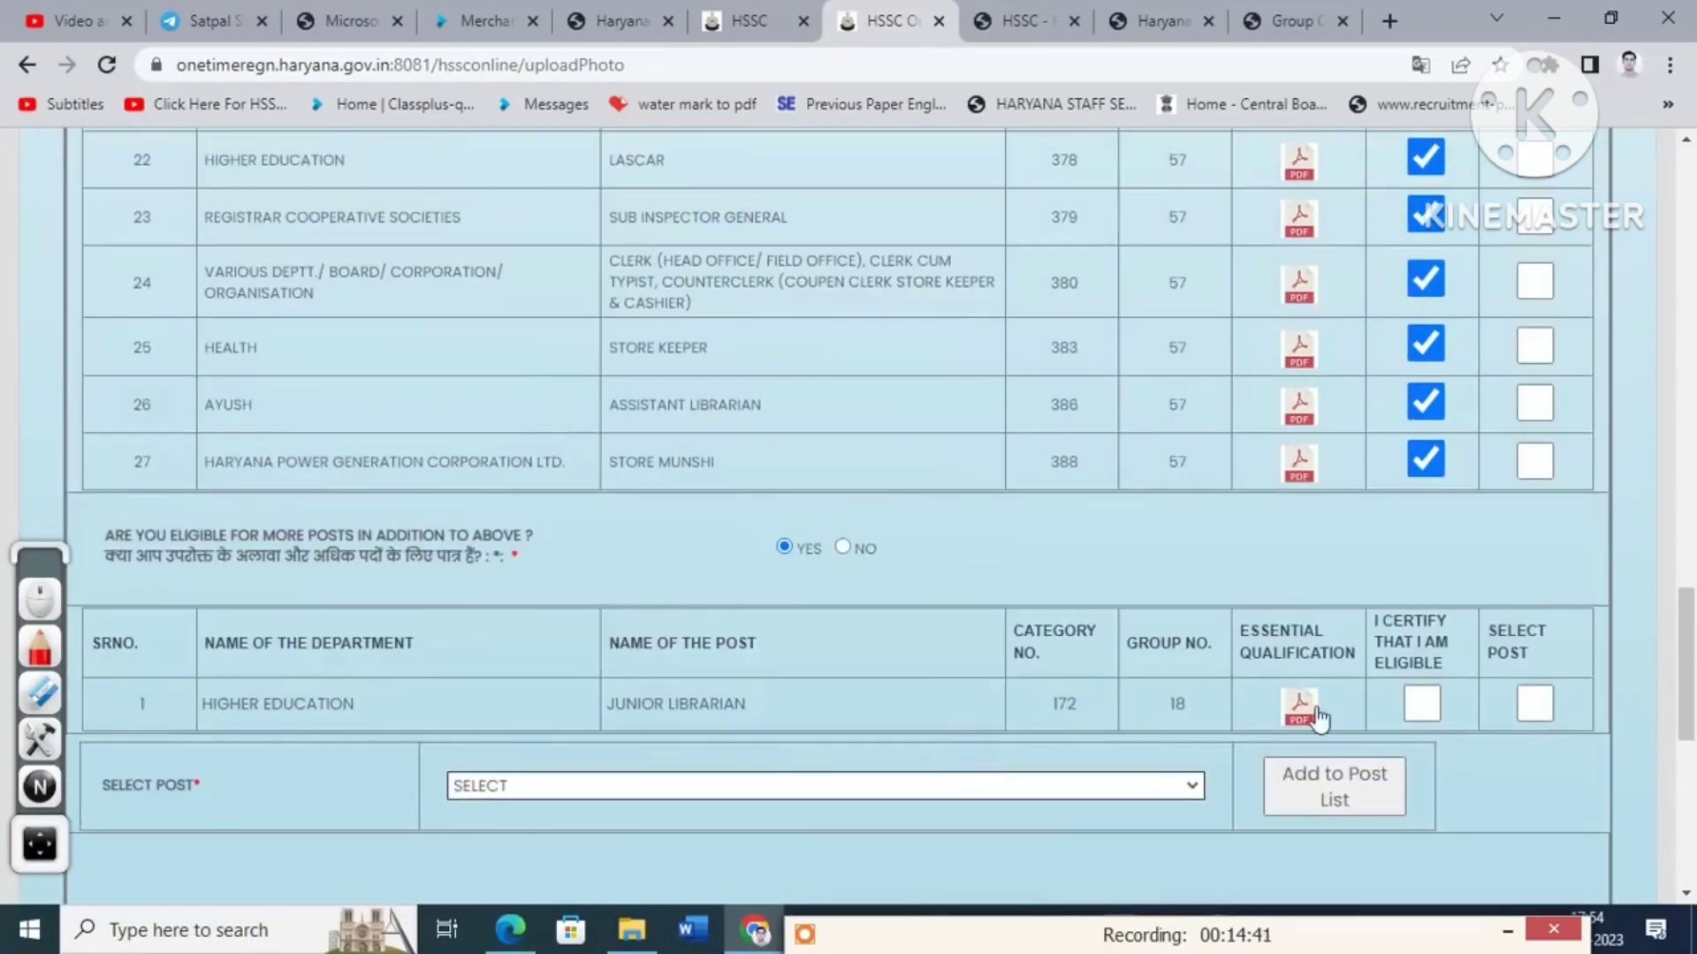
click(1422, 713)
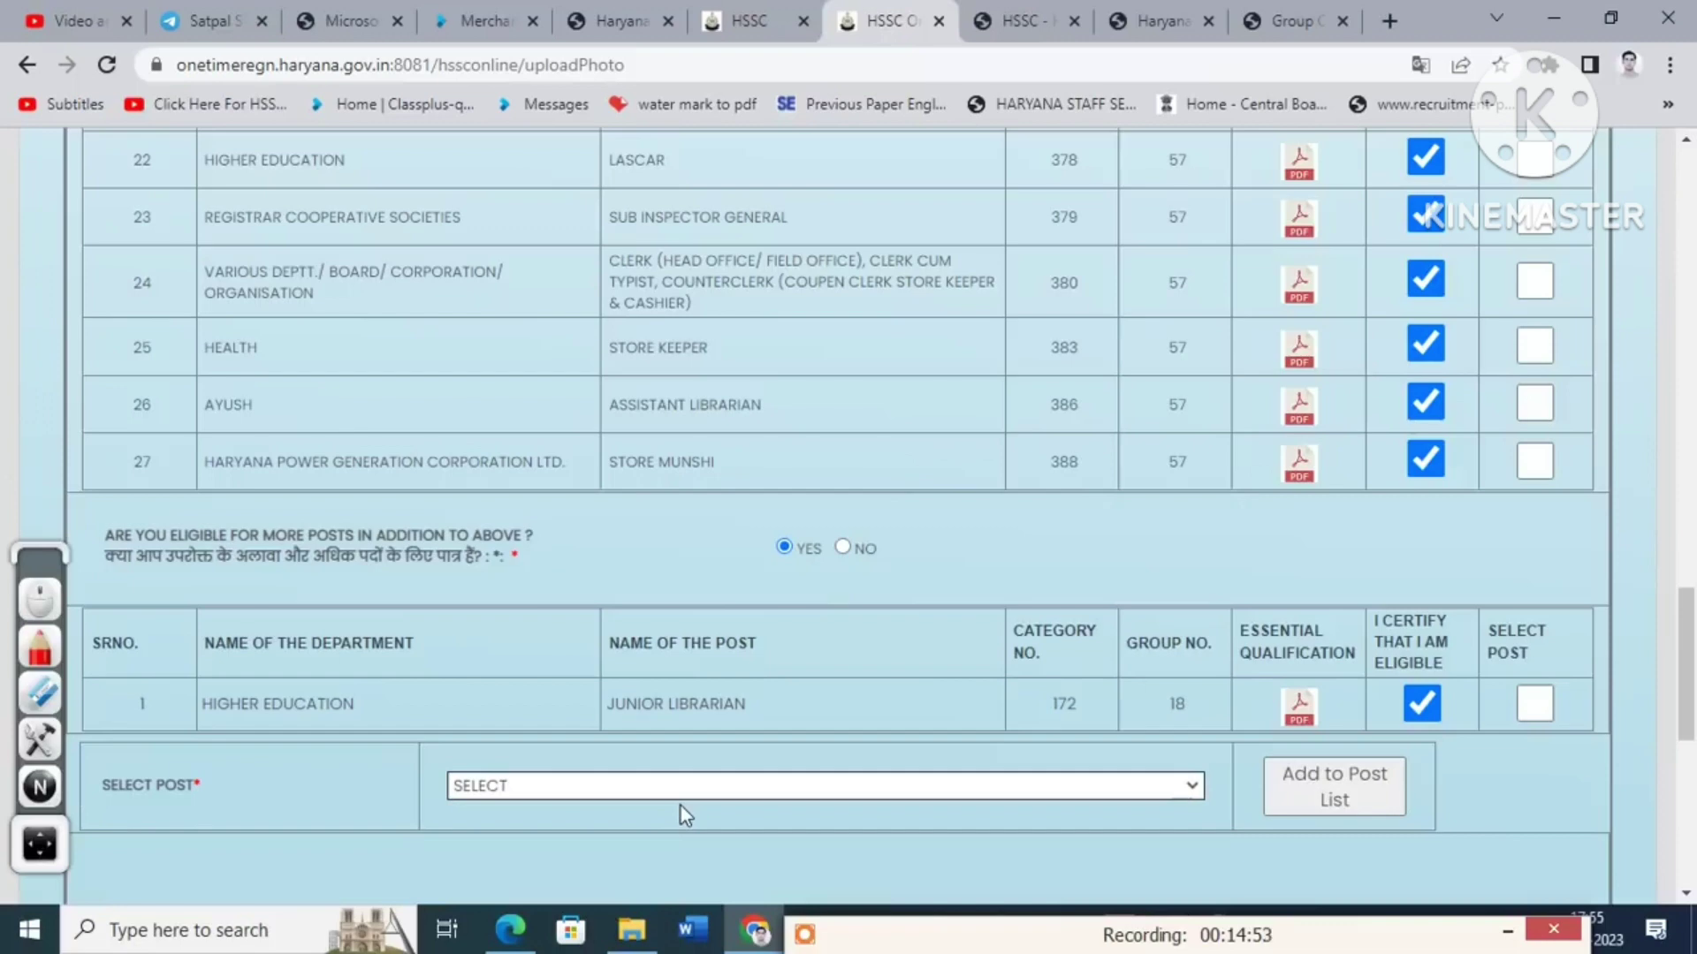
- Return to the Appendix-B PDF by way of the HSSC website pages and review the Group 18 librarian posts table
click(1025, 20)
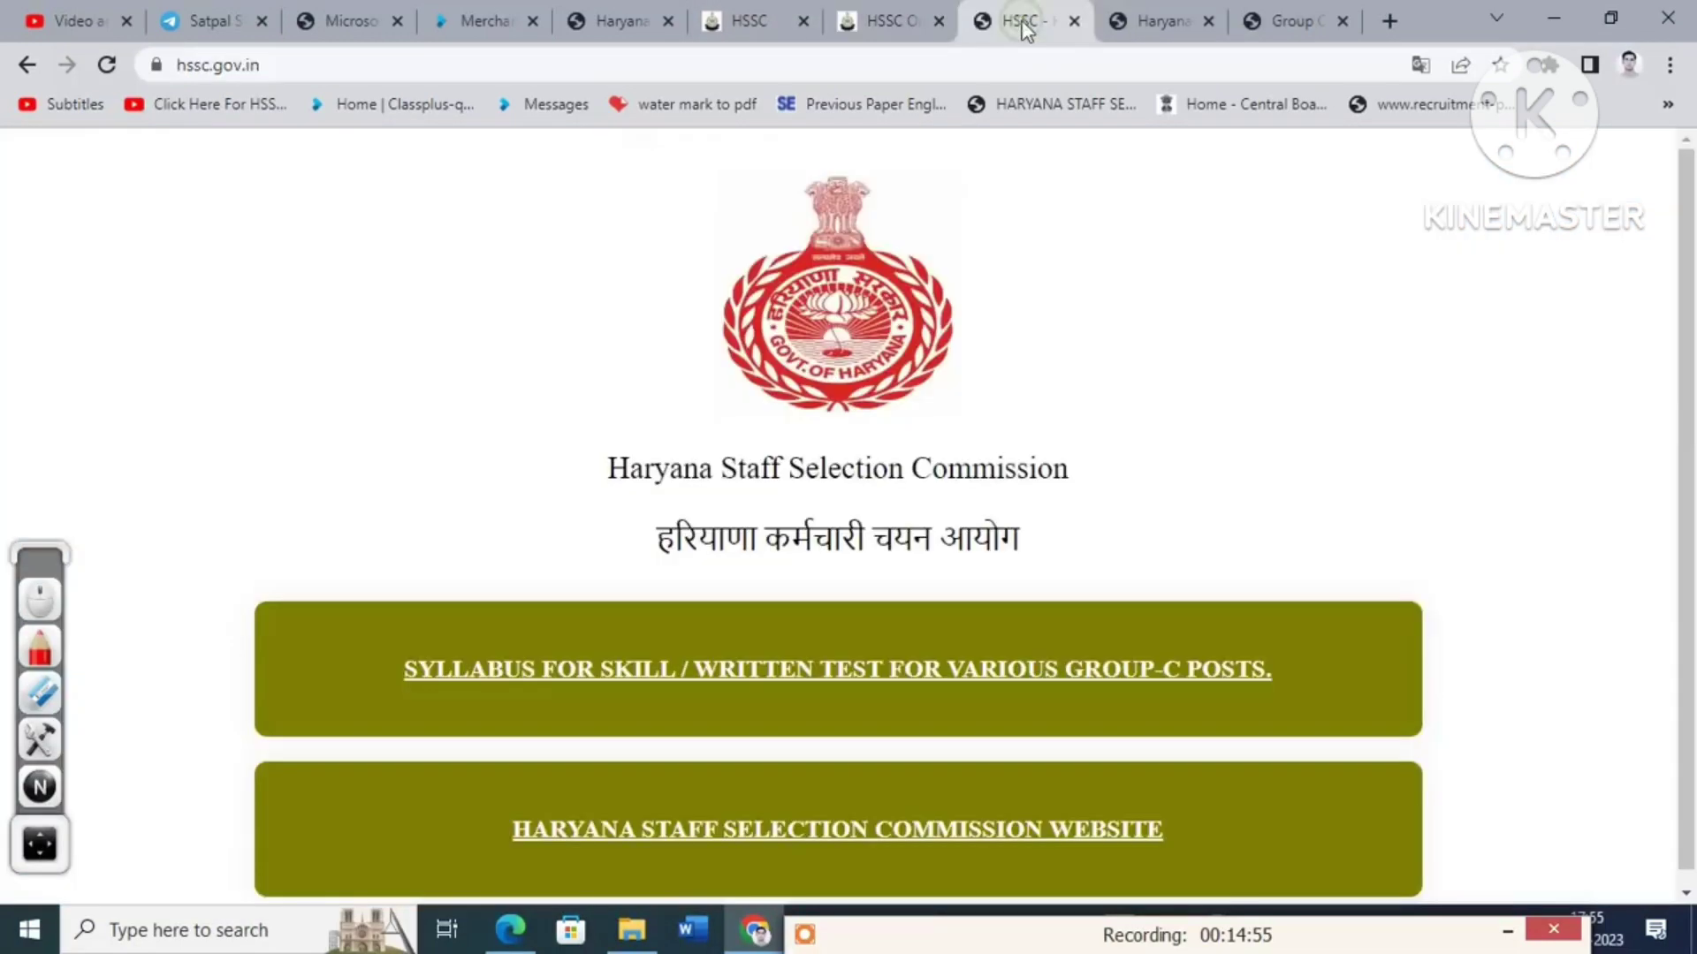
click(1154, 25)
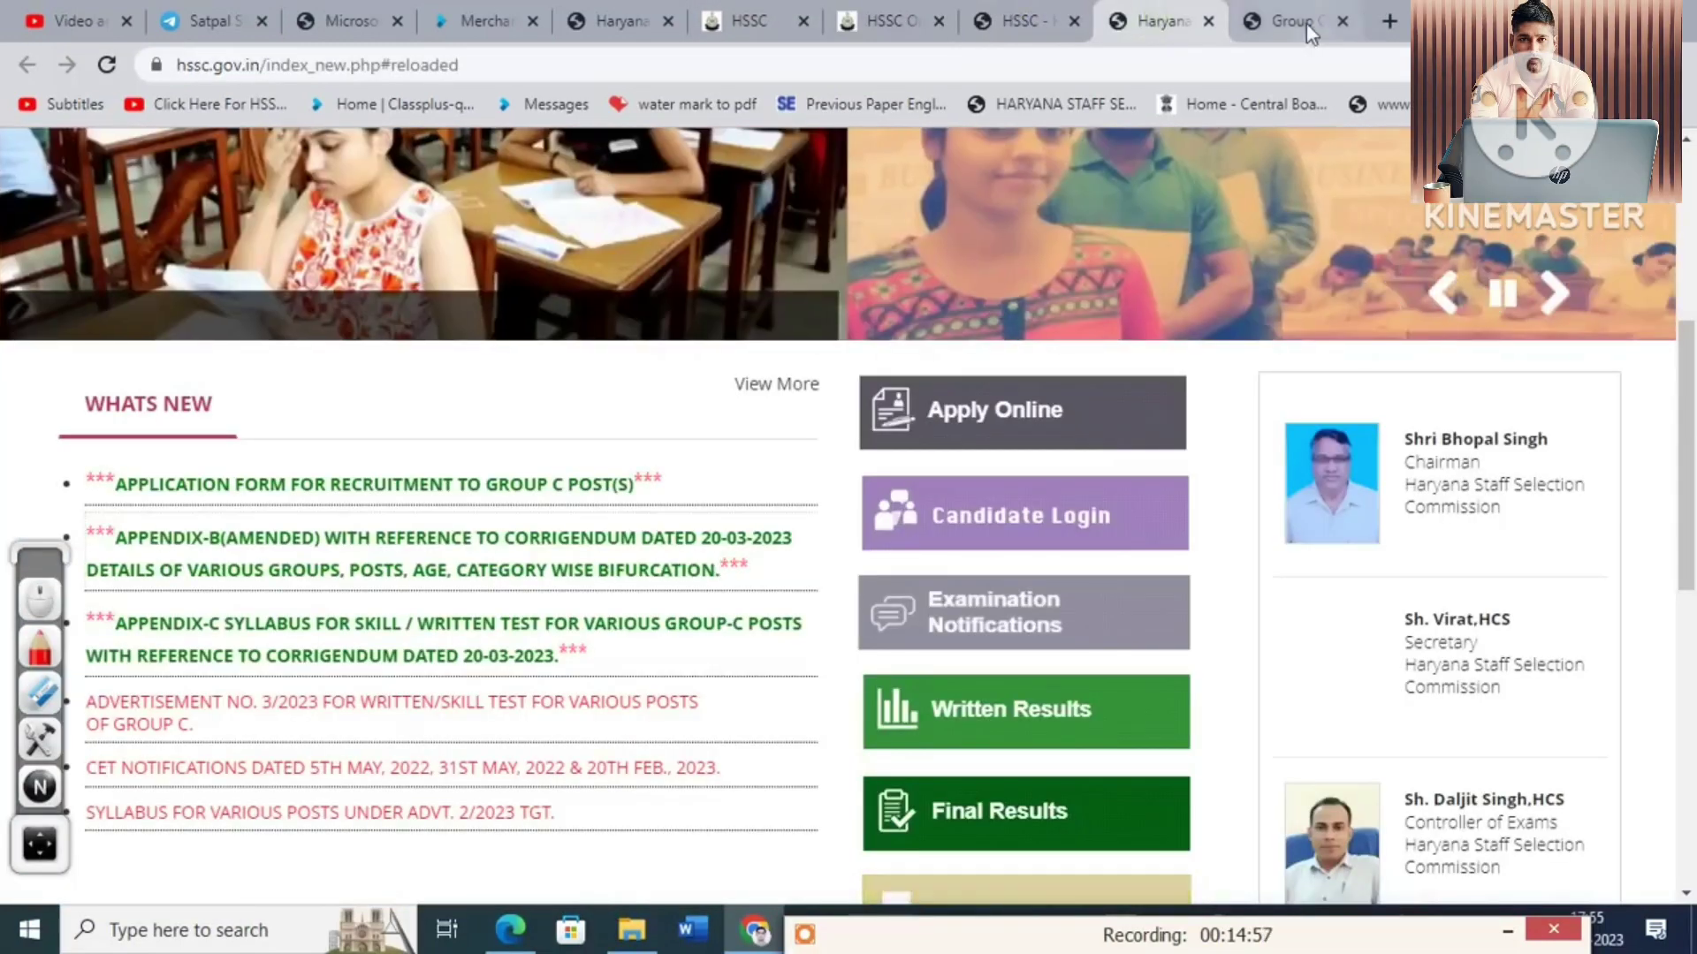
click(1303, 19)
scroll(692, 613, up, 6)
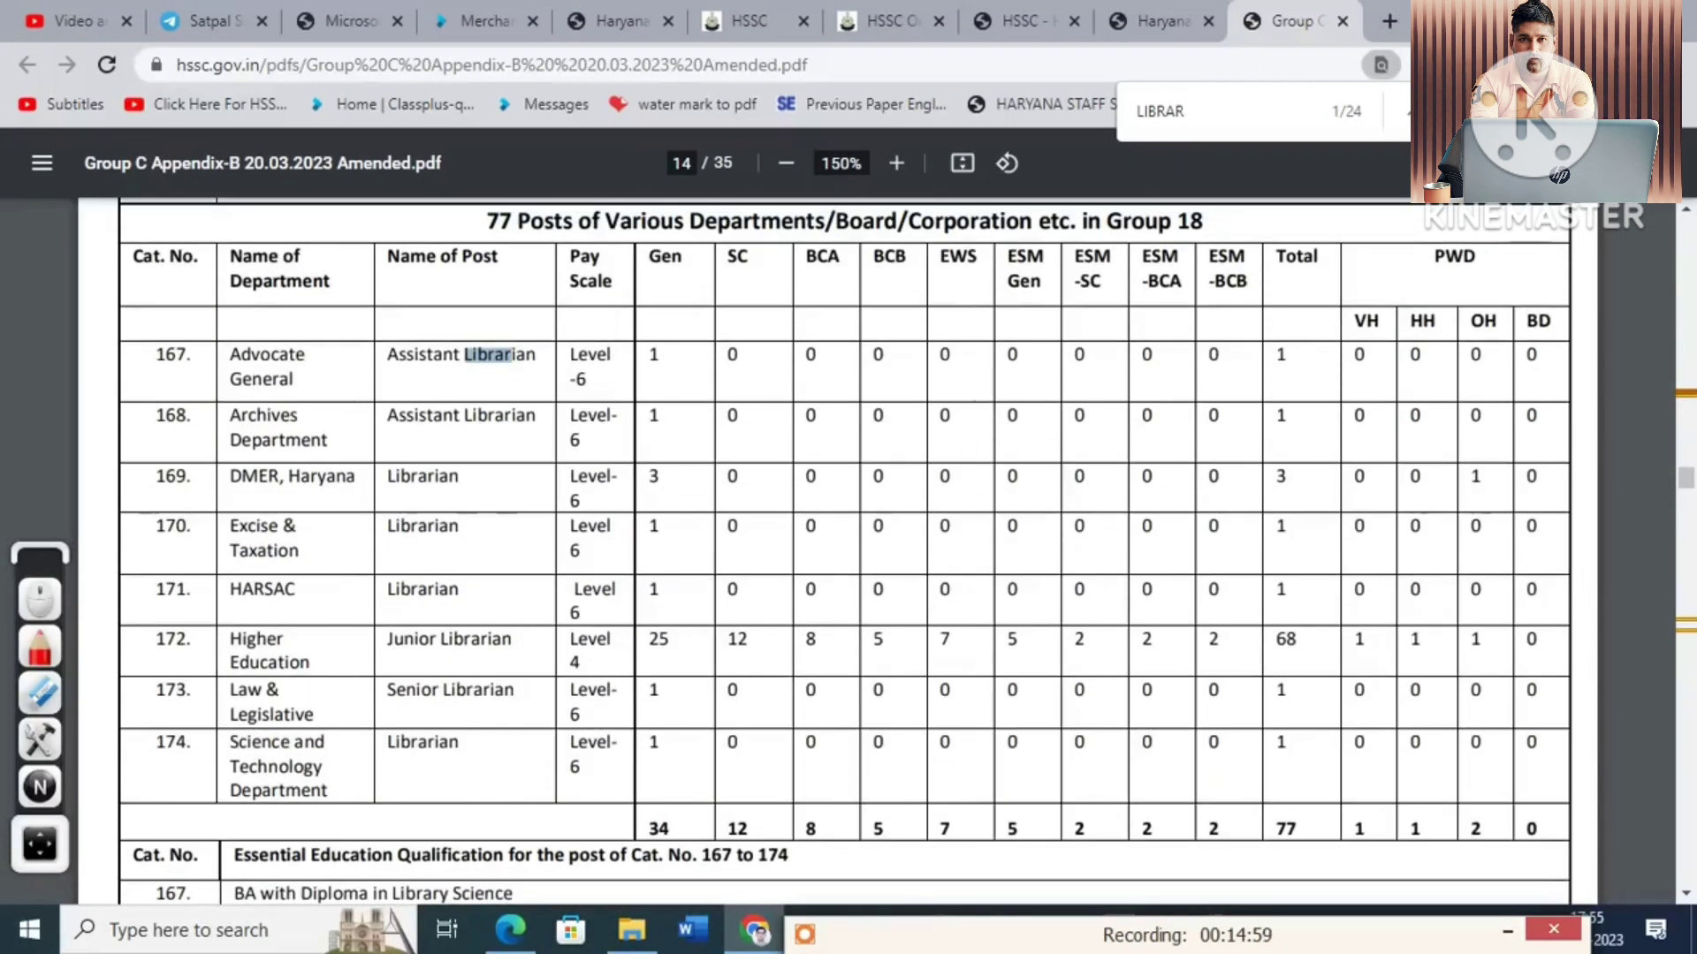
key(Escape)
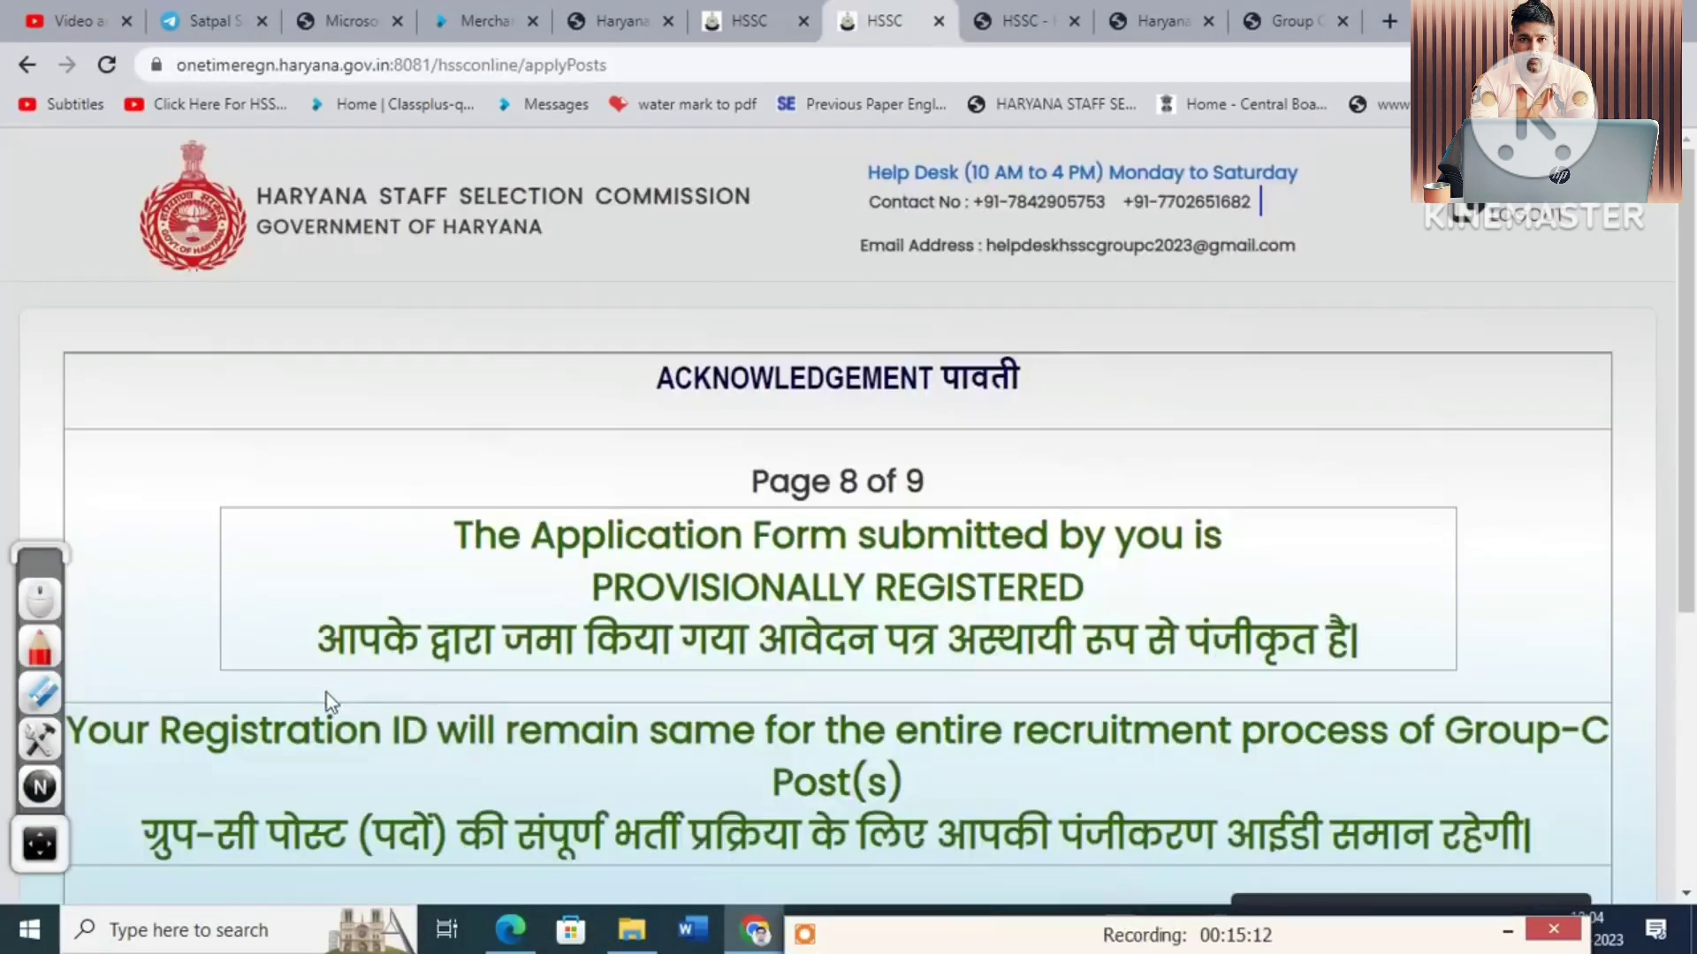
- Annotate the acknowledgement page in red pen, ticking Page 8 of 9 and the provisional registration notice, and underlining part of the Registration ID note
click(39, 647)
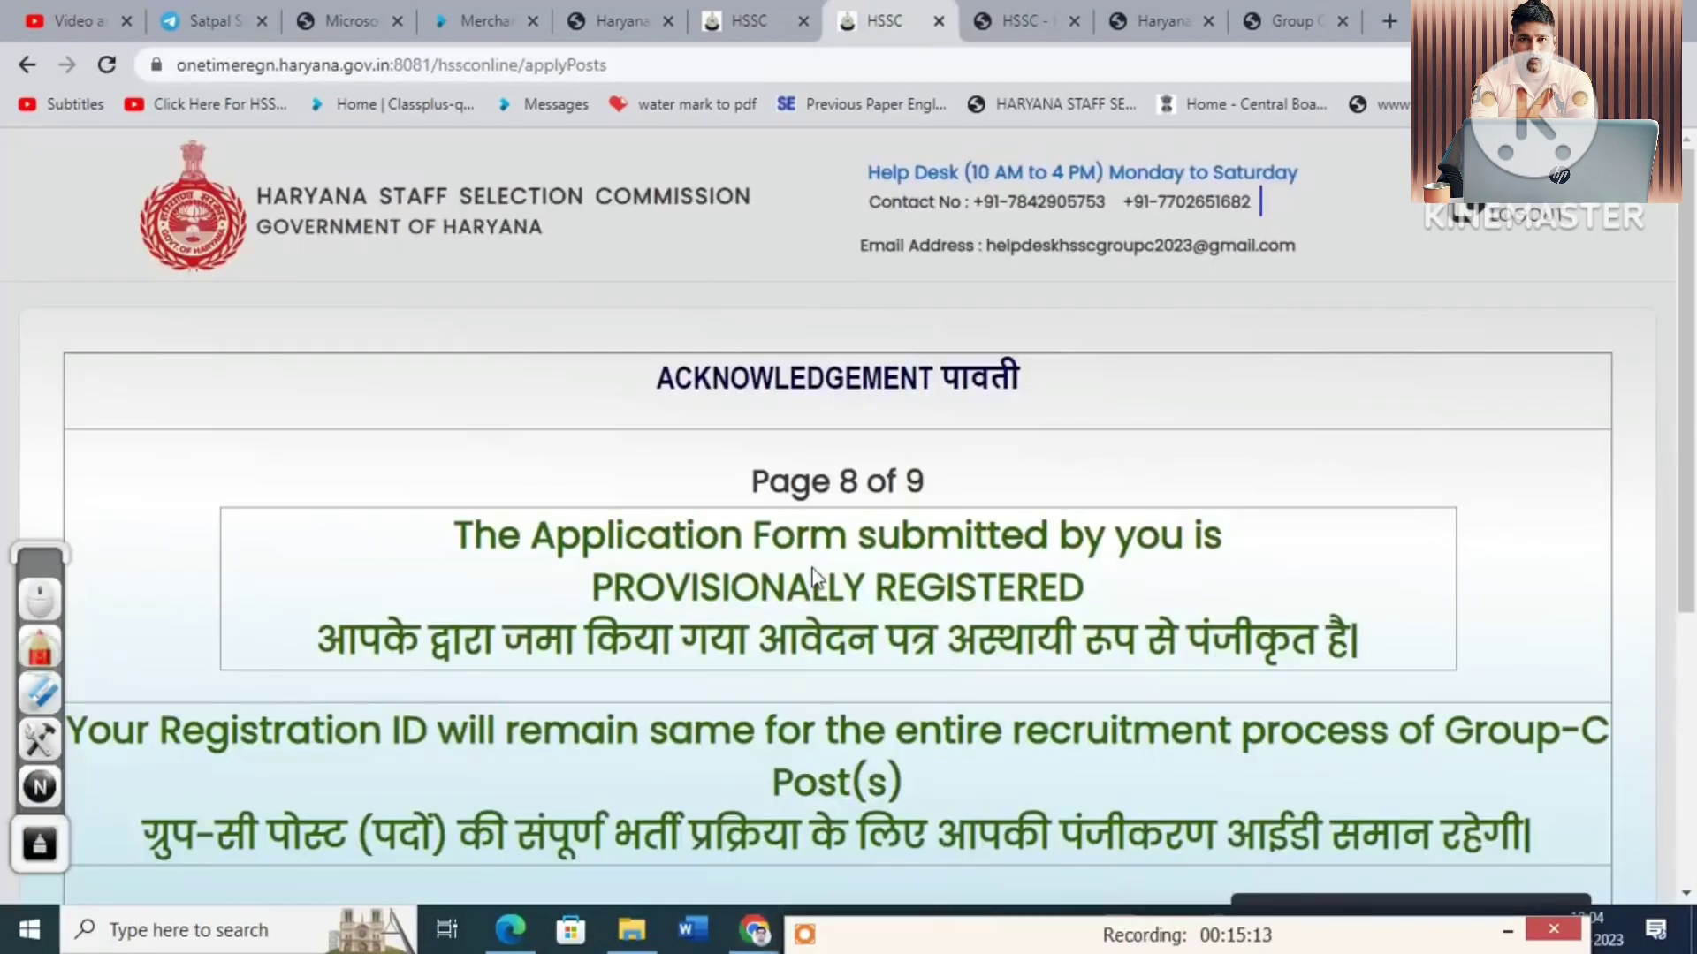
drag(938, 480, 1071, 449)
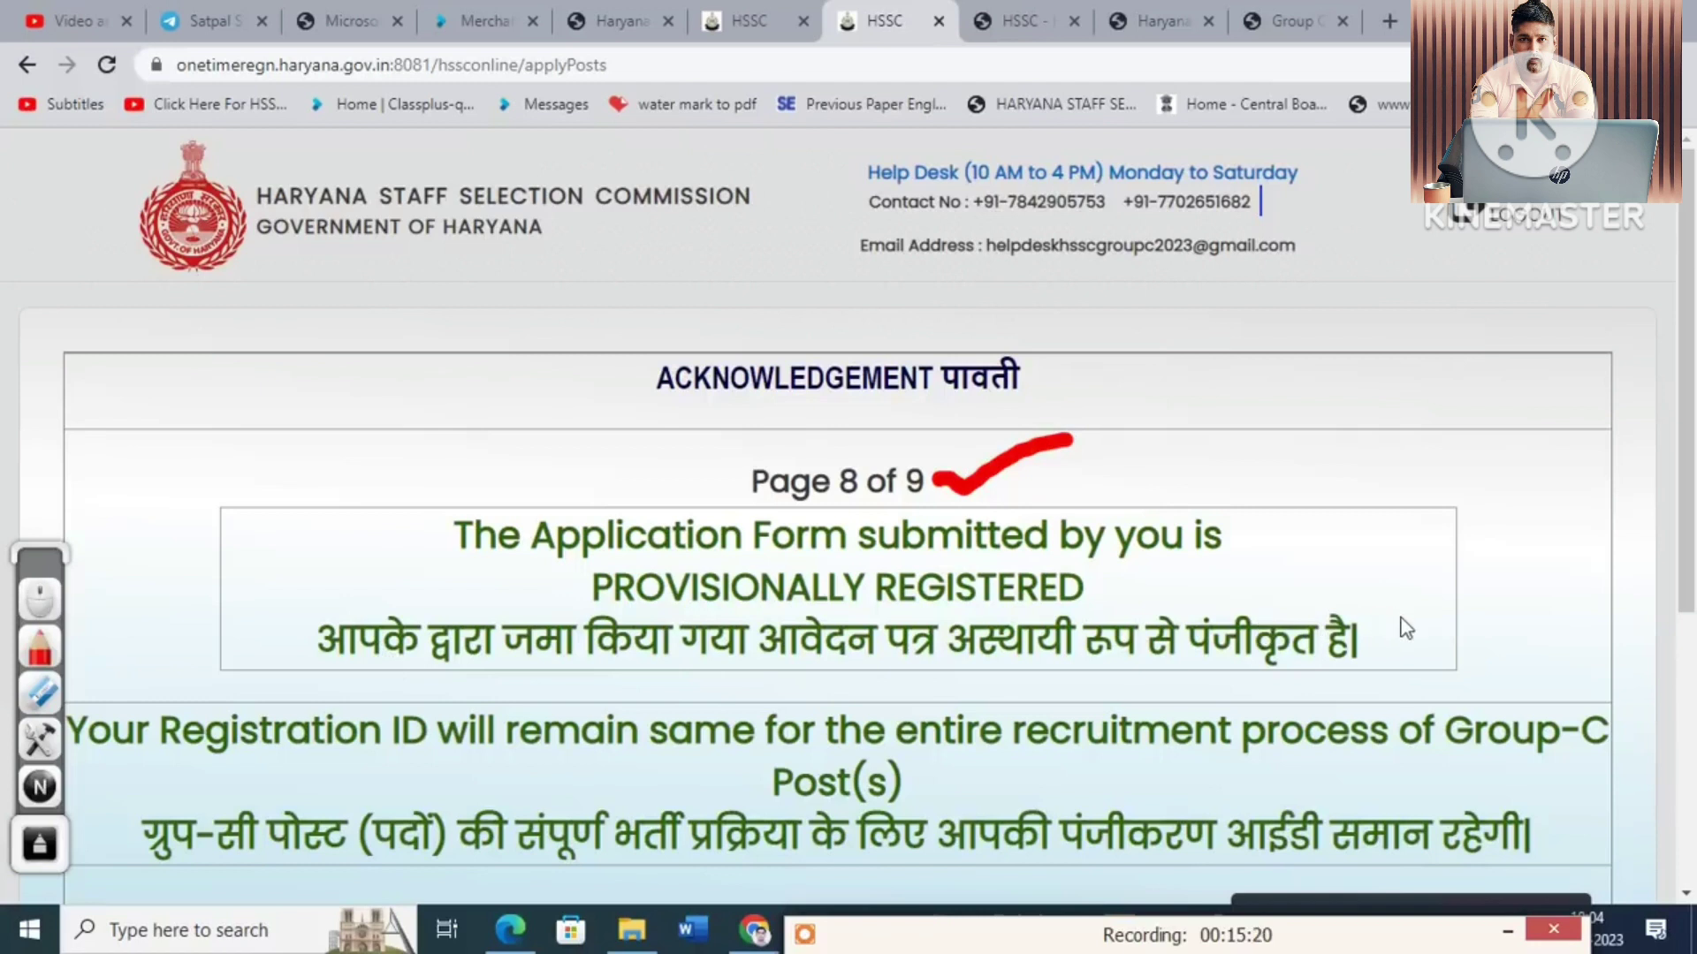
drag(1388, 625, 1507, 590)
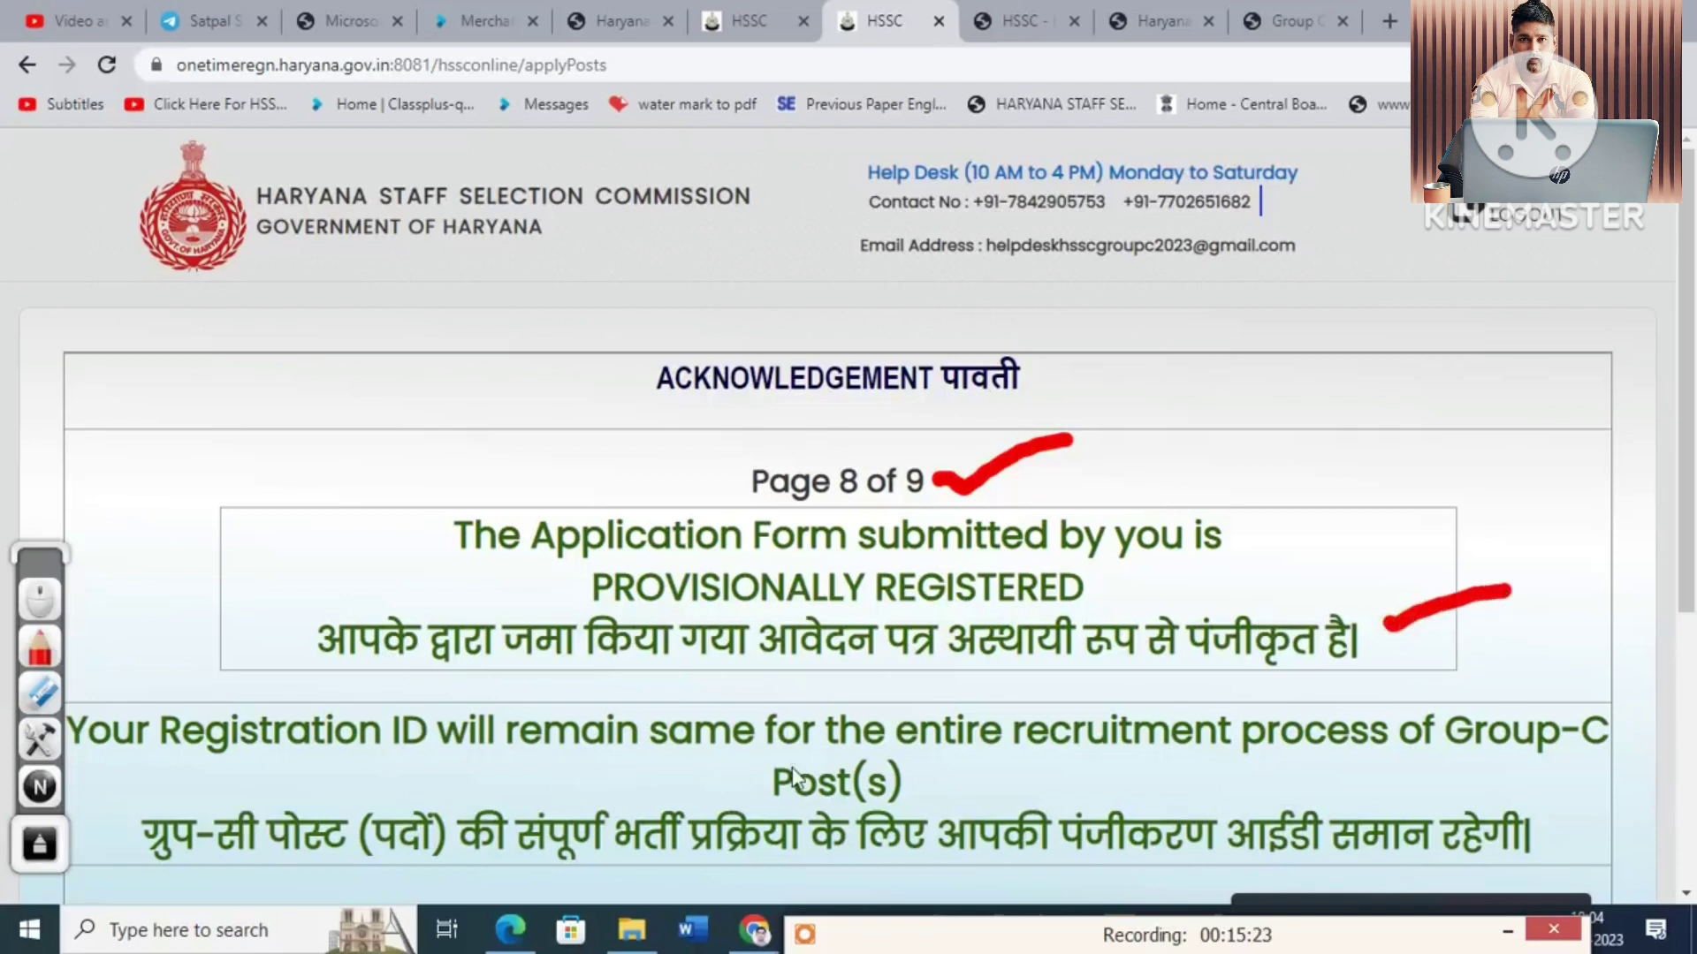
drag(1087, 762, 1224, 767)
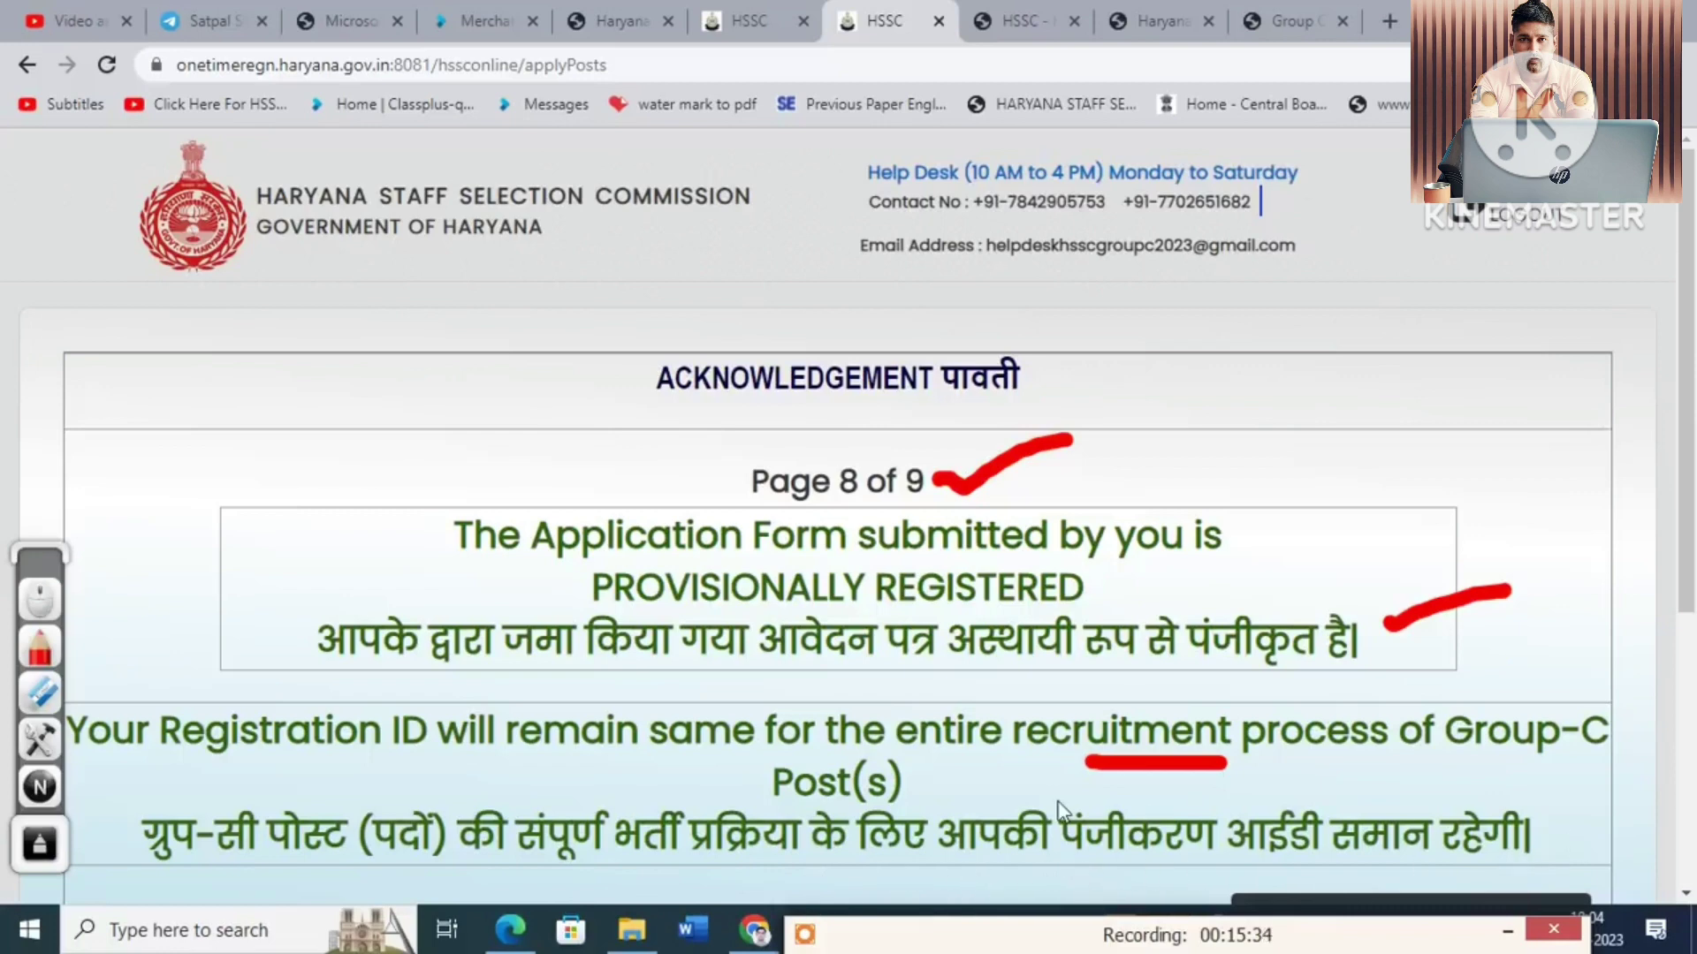
scroll(1059, 806, down, 5)
drag(1153, 433, 1325, 391)
mouse_move(1443, 411)
mouse_down()
mouse_move(1237, 513)
mouse_move(1630, 482)
mouse_move(1493, 409)
mouse_move(1411, 424)
mouse_up()
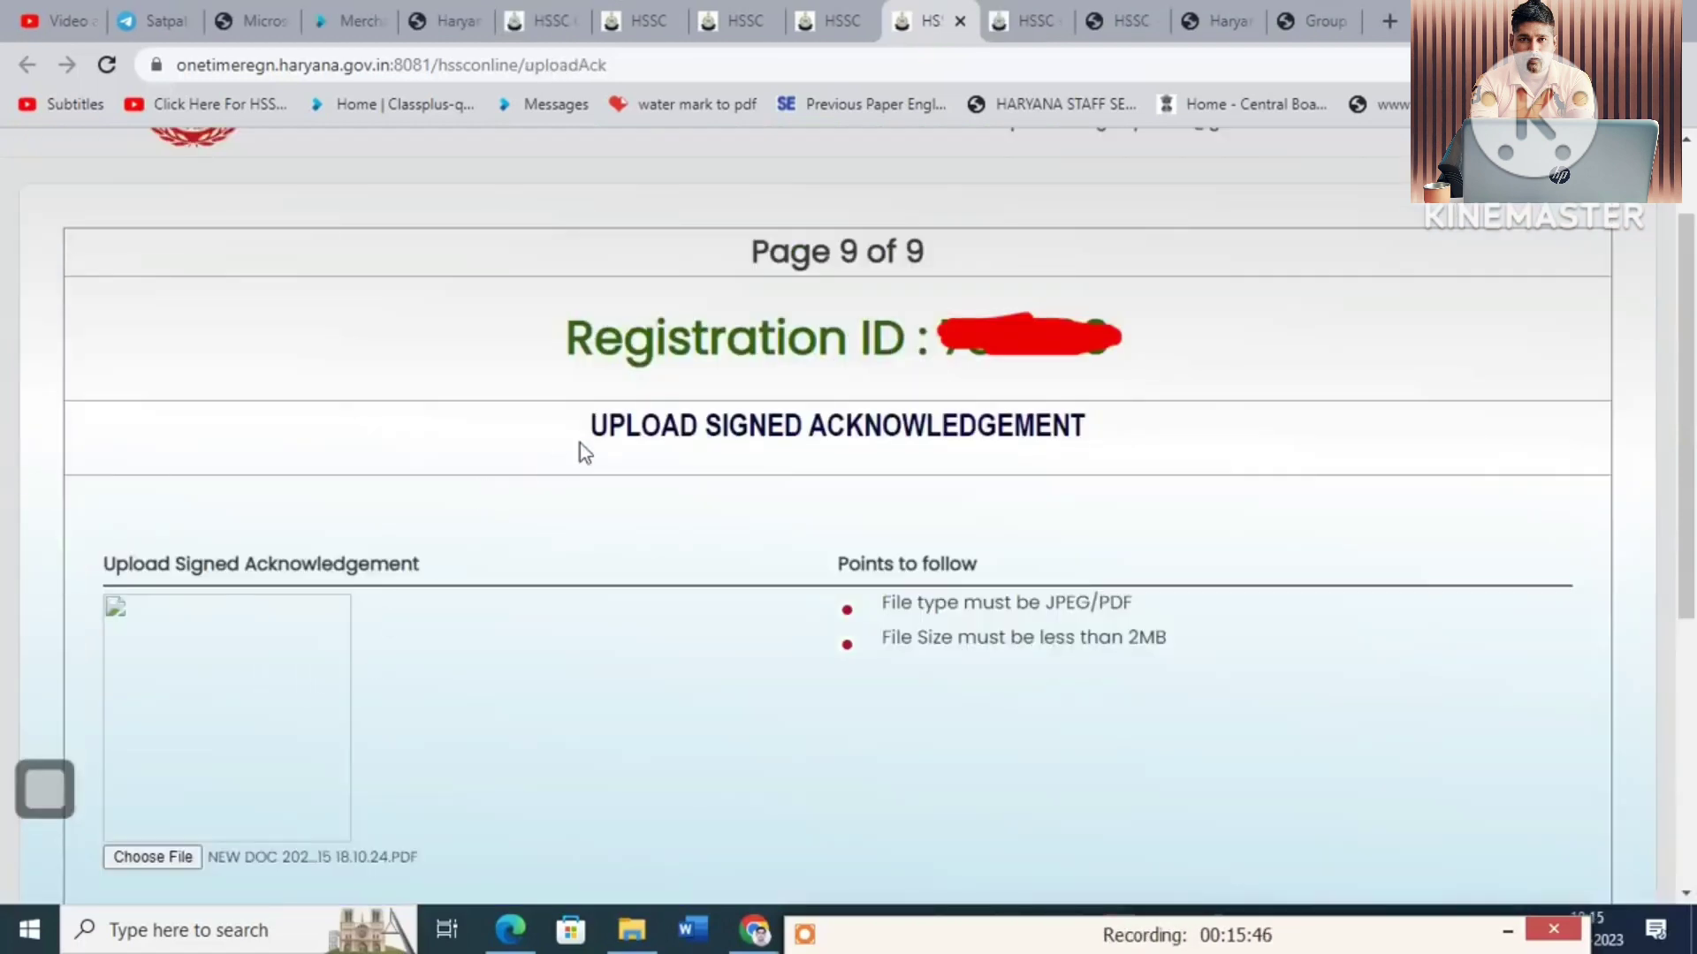
- Tick and underline the Upload Signed Acknowledgement heading in red and circle Page 9 of 9 above it
drag(514, 414, 654, 375)
drag(582, 457, 718, 446)
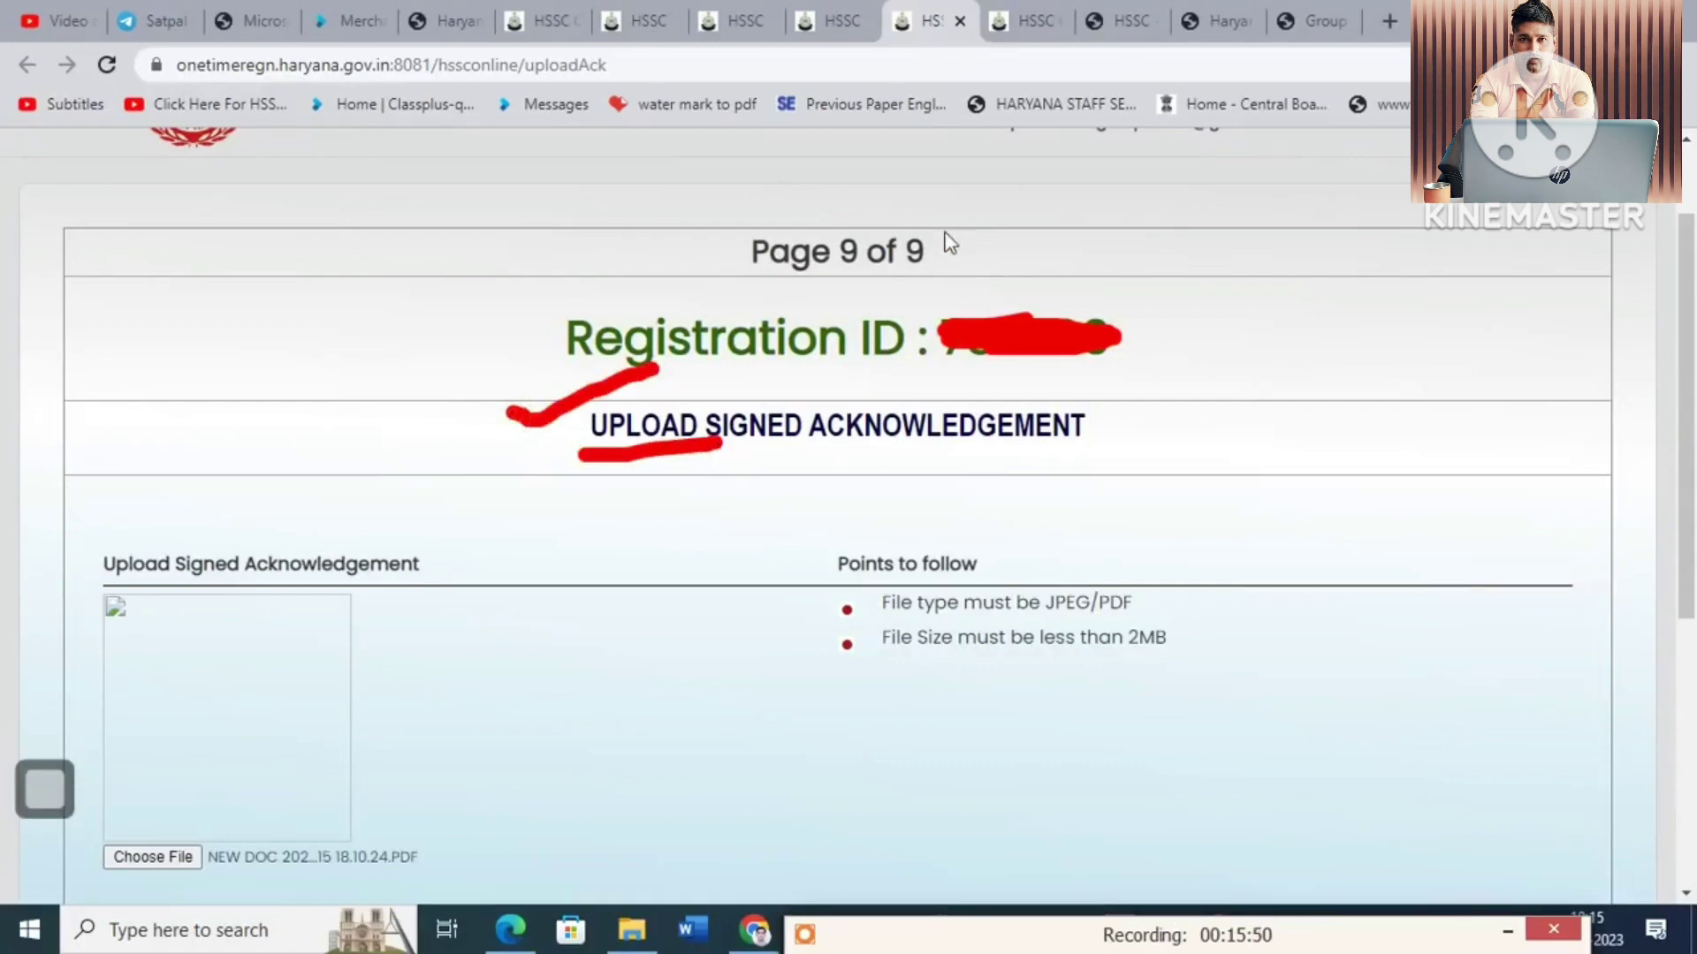
mouse_move(947, 239)
mouse_down()
mouse_move(712, 254)
mouse_move(977, 269)
mouse_move(928, 217)
mouse_up()
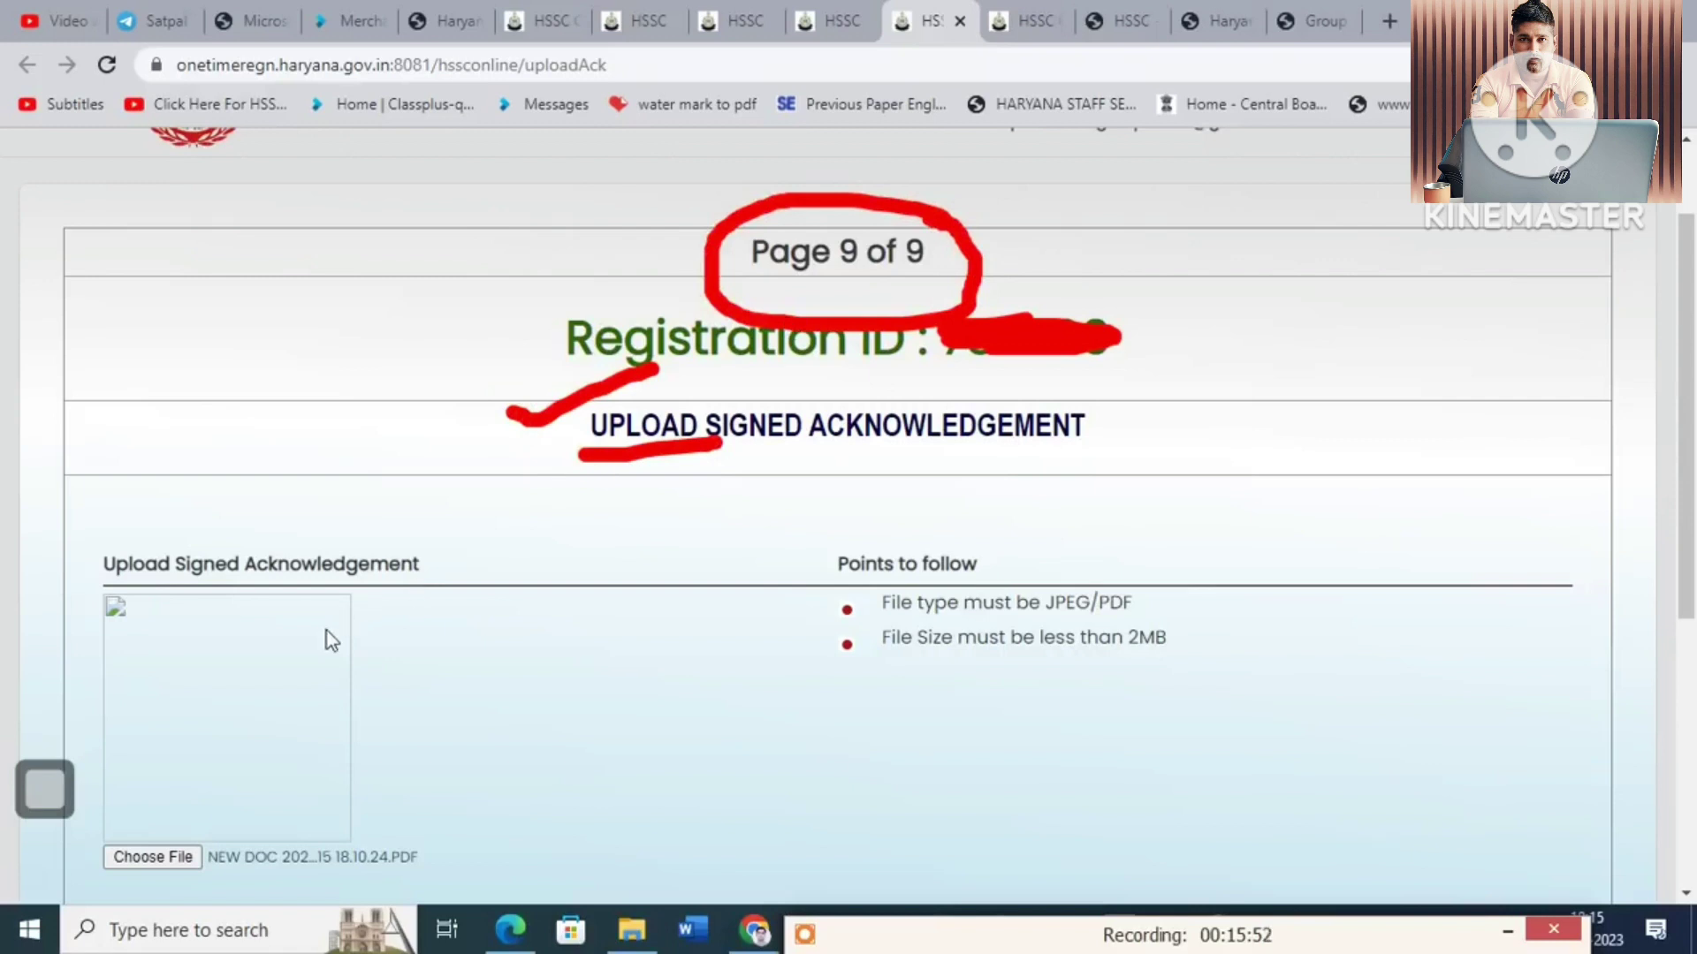
- Circle SUBMIT beneath the candidate's declaration in red and switch the annotation tool back to the normal pointer
scroll(331, 640, down, 5)
drag(1304, 698, 1405, 636)
mouse_move(1628, 702)
mouse_down()
mouse_move(1542, 791)
mouse_move(1600, 676)
mouse_up()
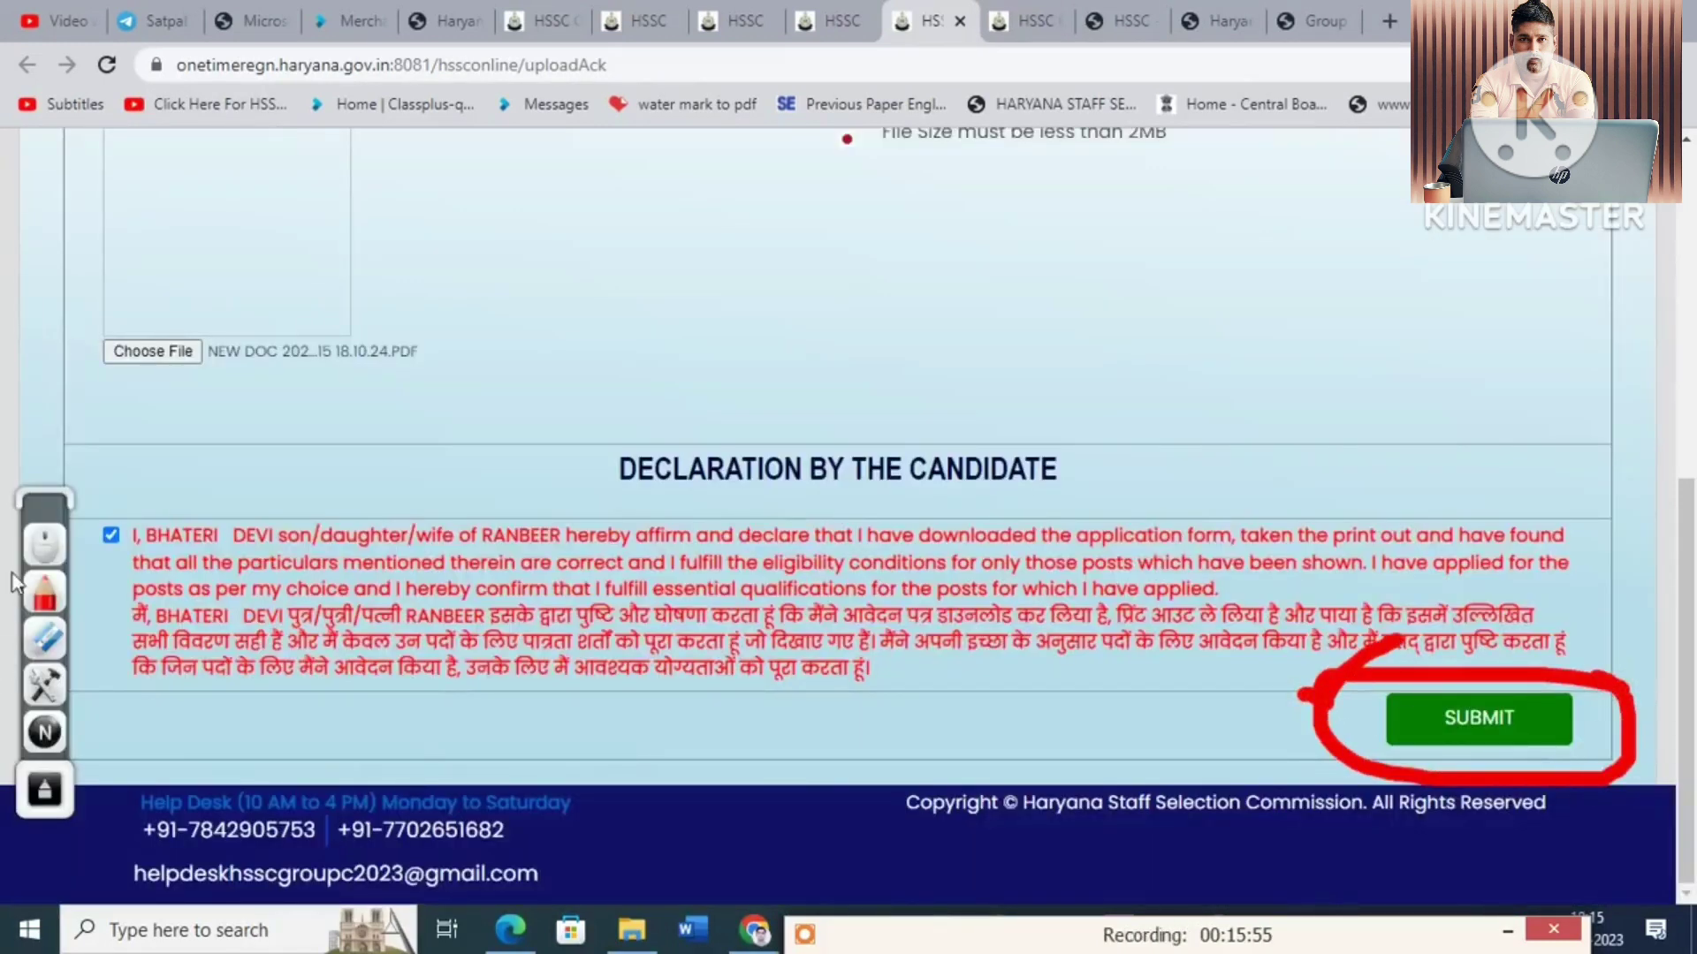
click(45, 544)
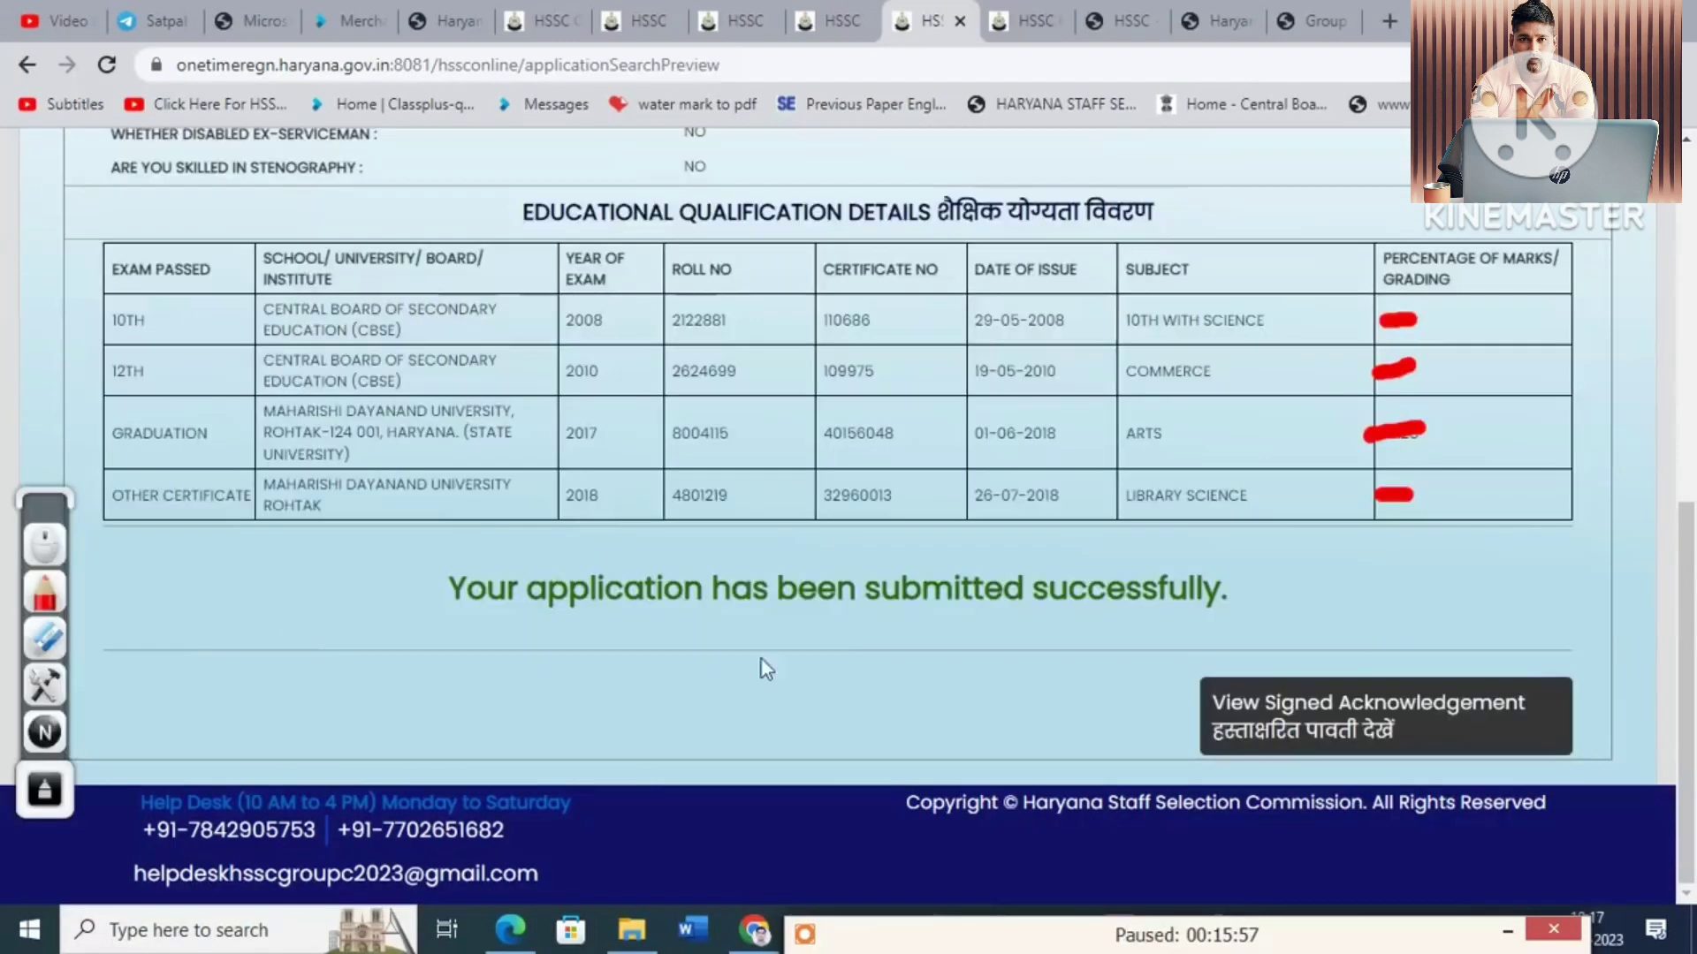
- Tick and underline the successful submission message below the educational qualification details in red pen
drag(334, 565, 454, 539)
mouse_move(449, 625)
mouse_down()
mouse_move(911, 661)
mouse_move(1306, 610)
mouse_up()
click(1523, 639)
drag(1525, 639, 1138, 654)
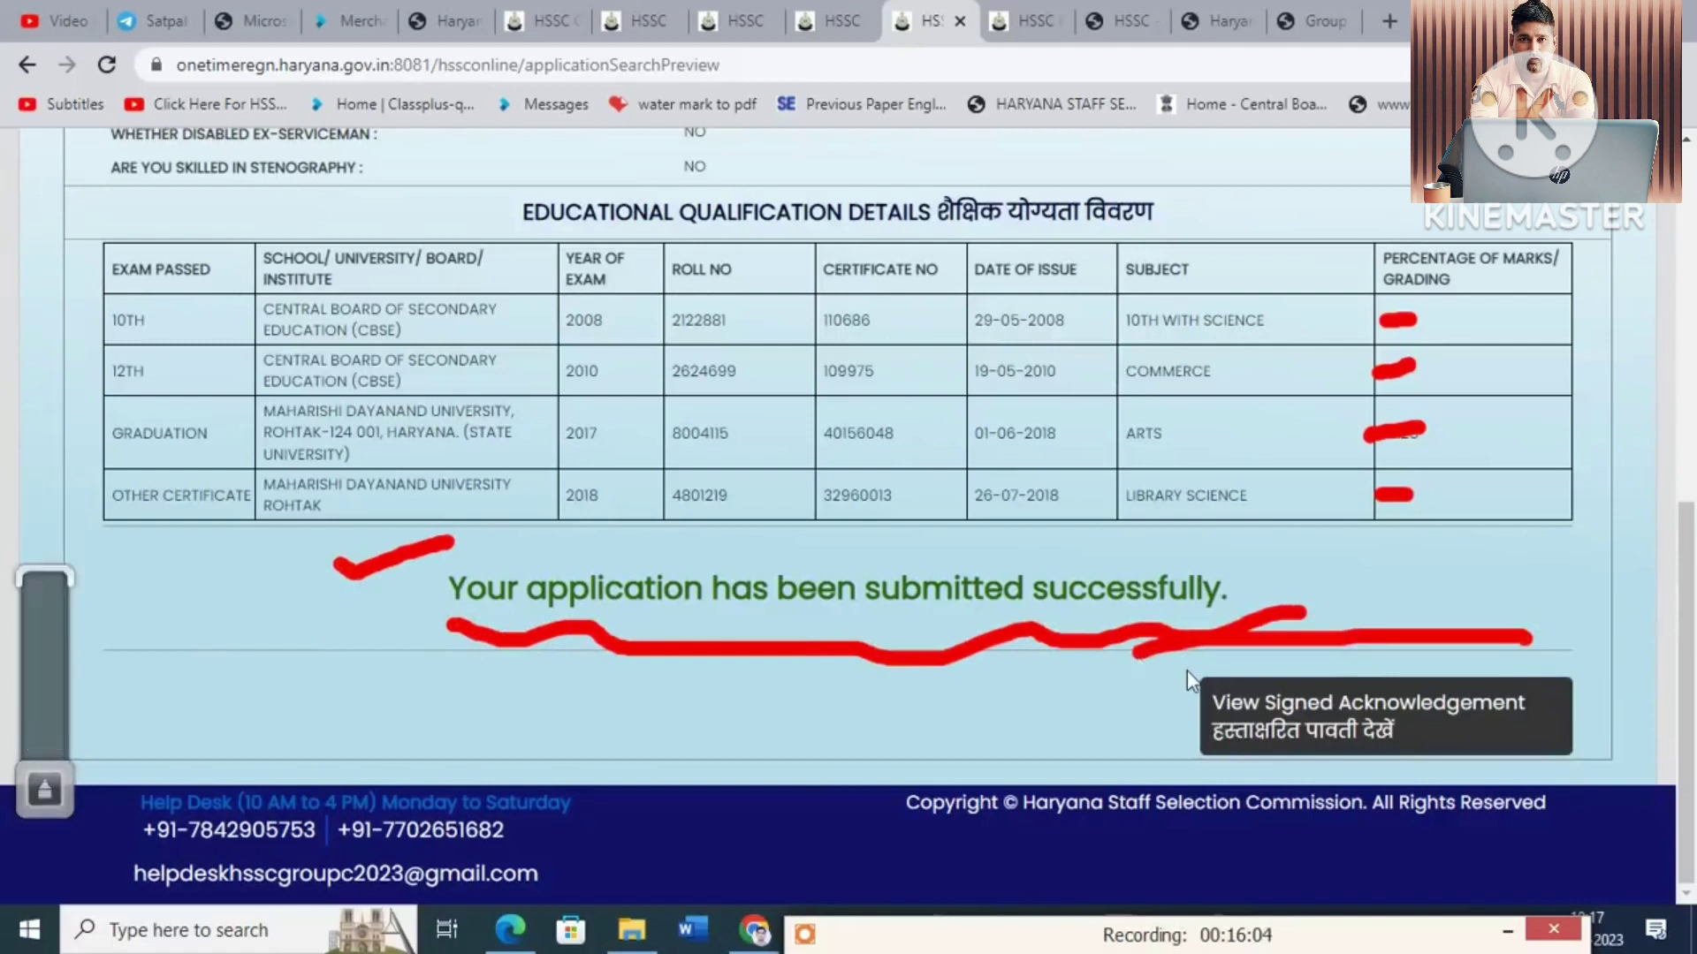